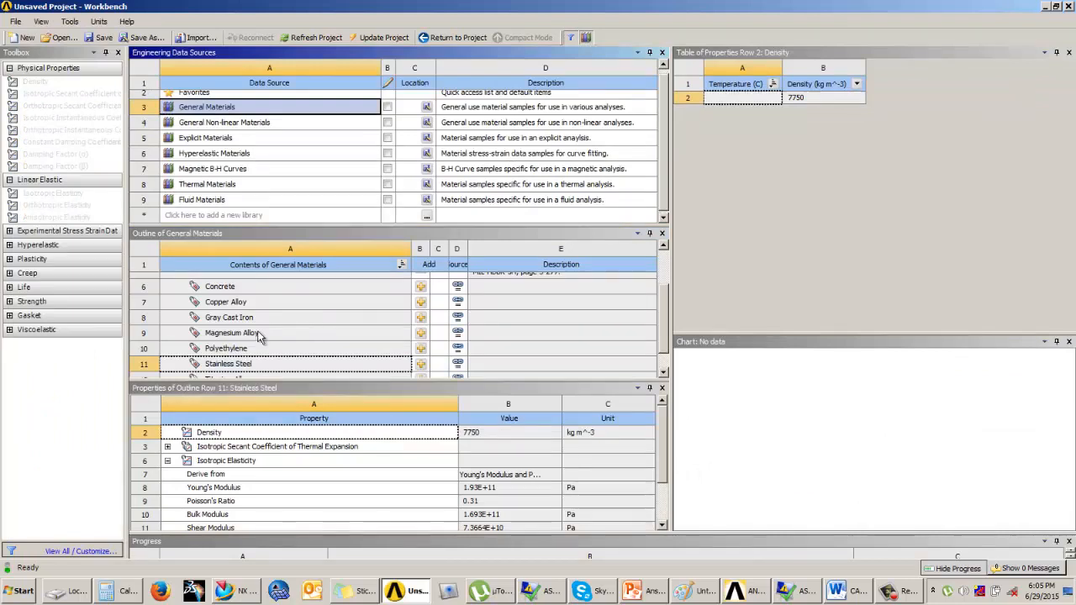
Close the engineering data library and return to the project schematic
scroll(664, 287, up, 3)
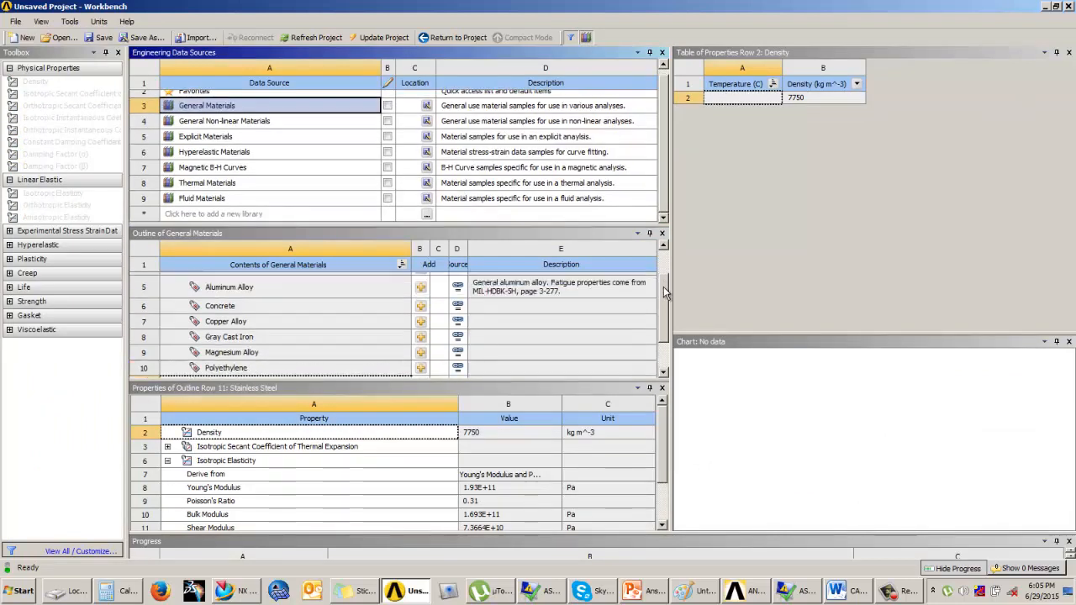
scroll(409, 343, down, 3)
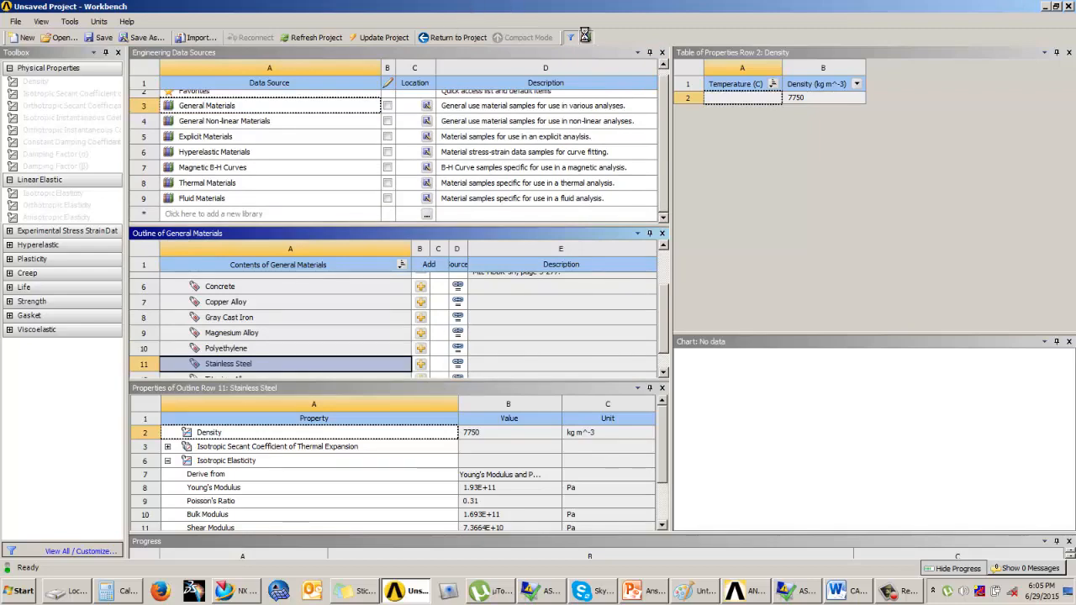
click(585, 37)
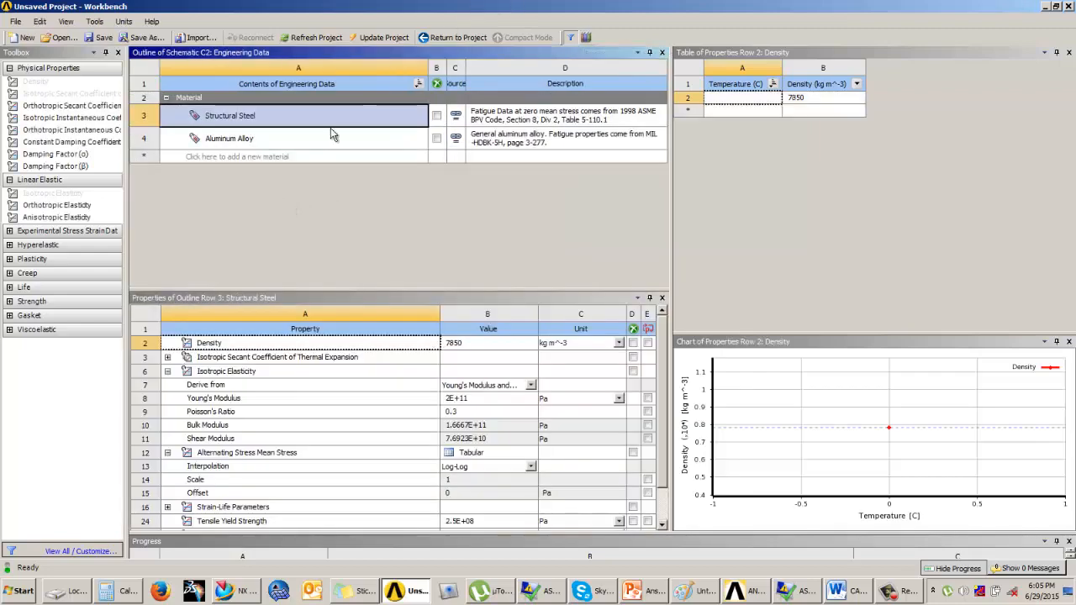
click(451, 38)
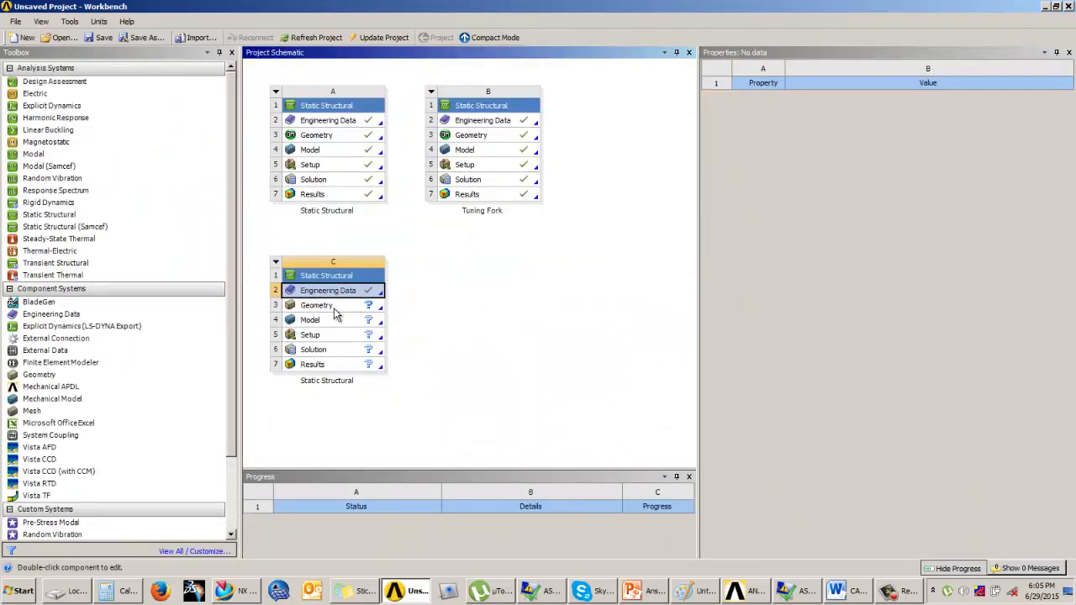
Open the geometry of the third Static Structural system in DesignModeler with metres as the length unit
click(334, 308)
double_click(335, 307)
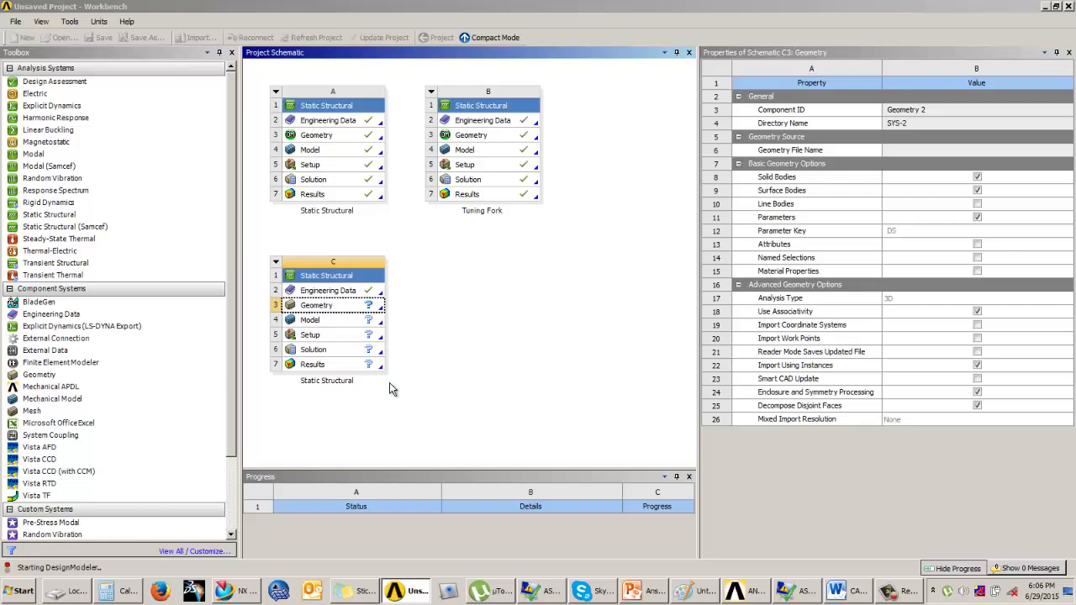
click(640, 591)
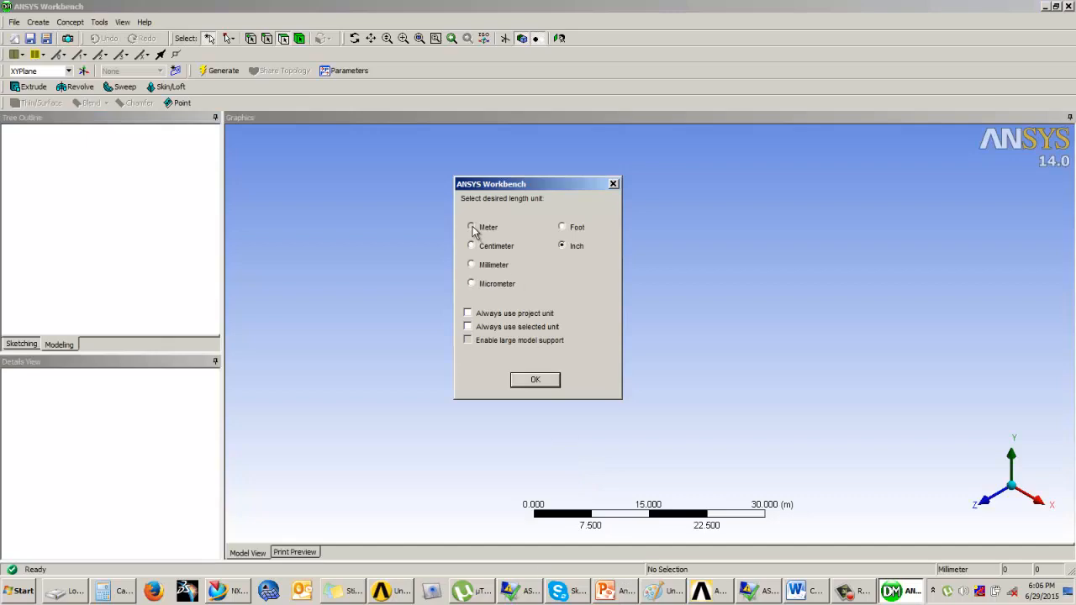
click(471, 228)
click(535, 380)
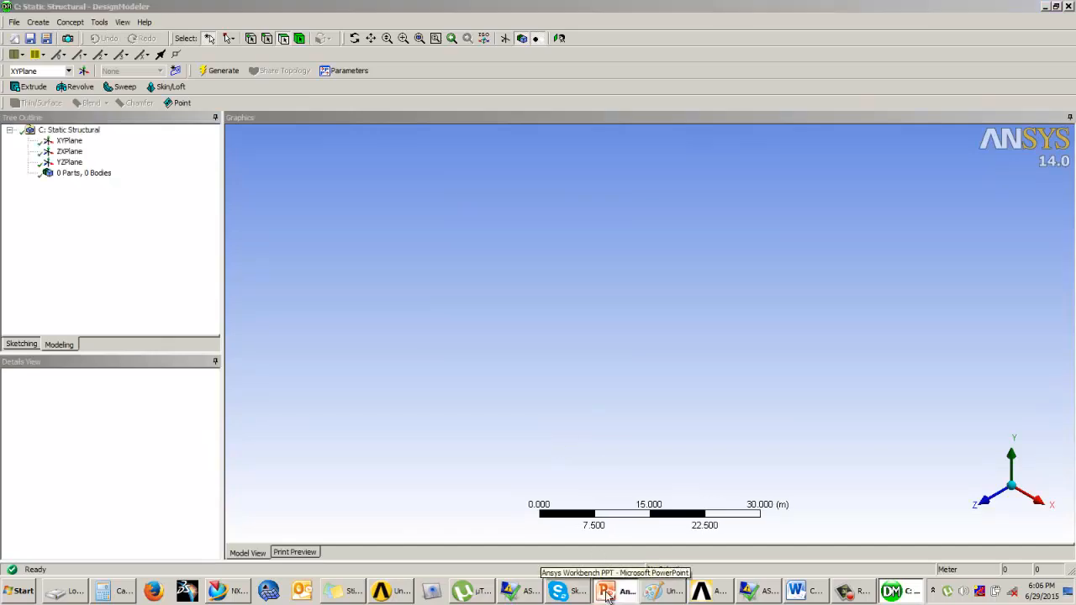
Review the Example 3 cycle frame problem slide in PowerPoint
click(622, 591)
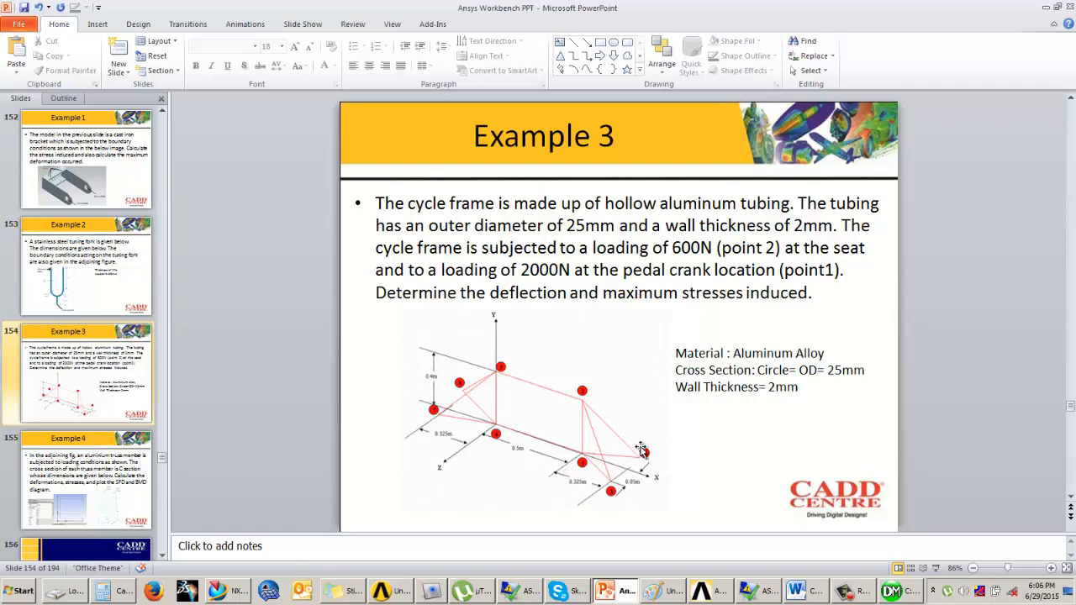
click(892, 591)
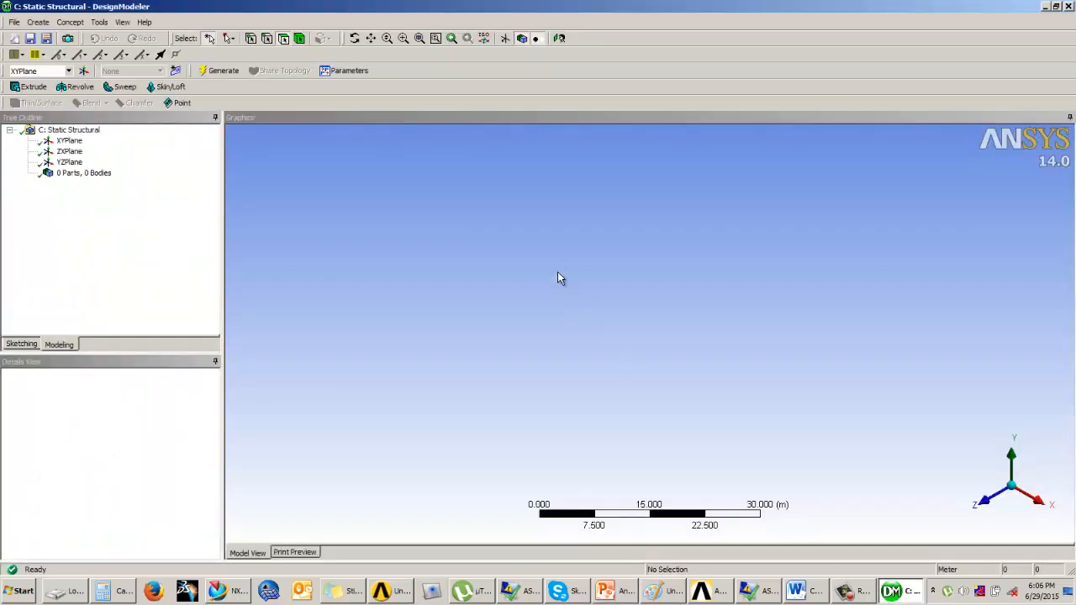
Sketch a rectangle on the XYPlane about 32 m wide and 10 m tall, its bottom edge on the X axis
click(69, 141)
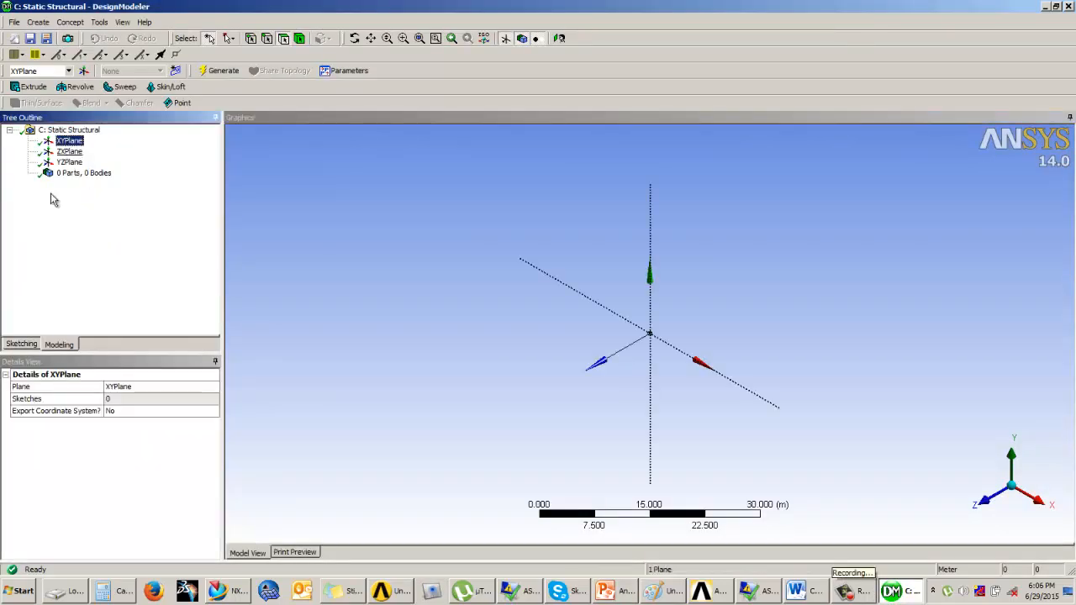
click(21, 344)
click(556, 40)
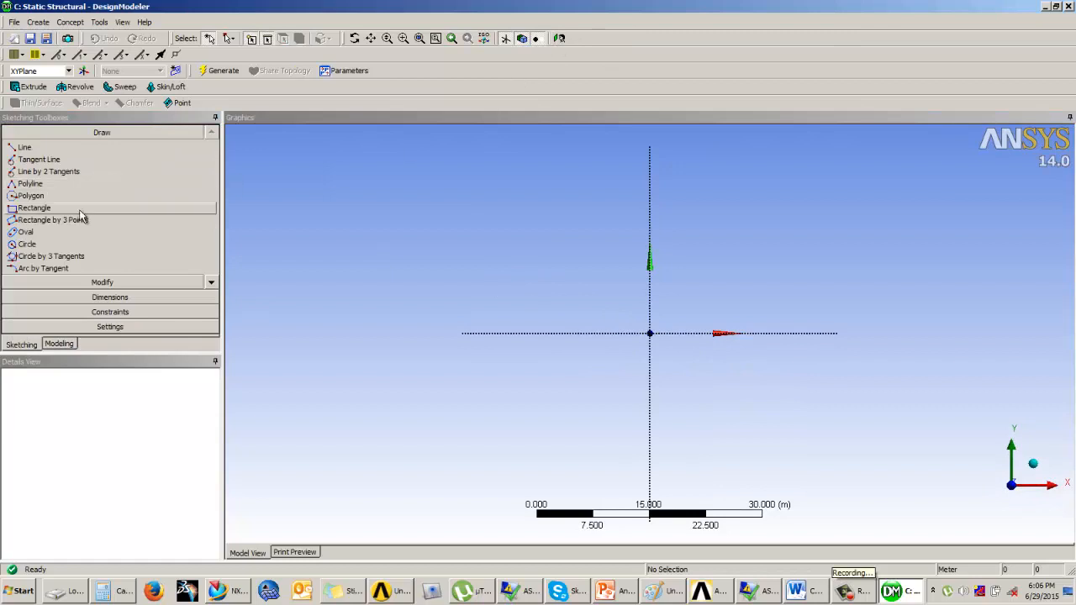
click(28, 210)
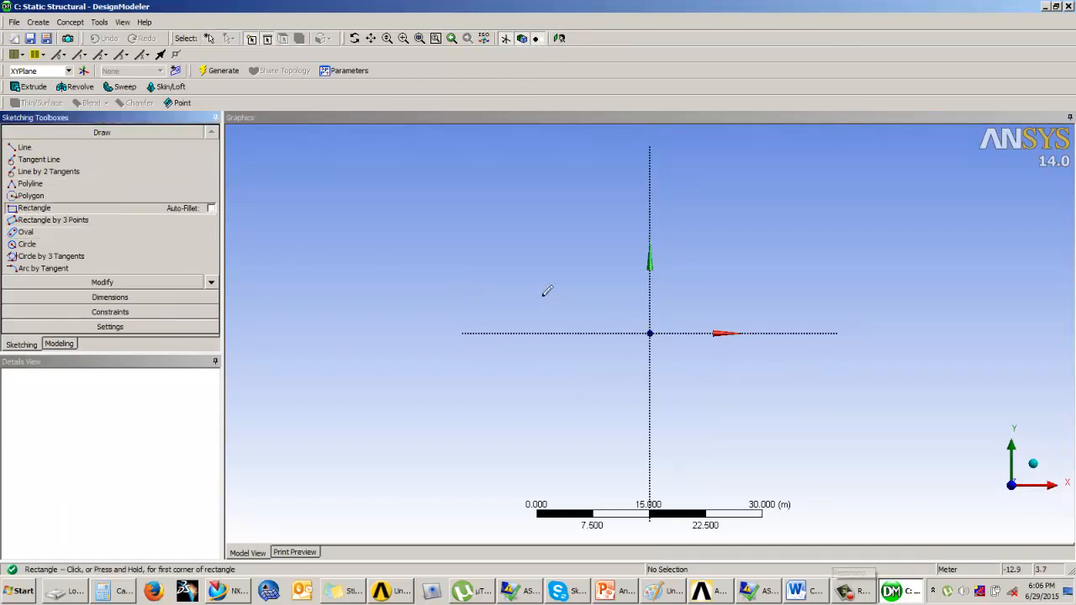
click(521, 260)
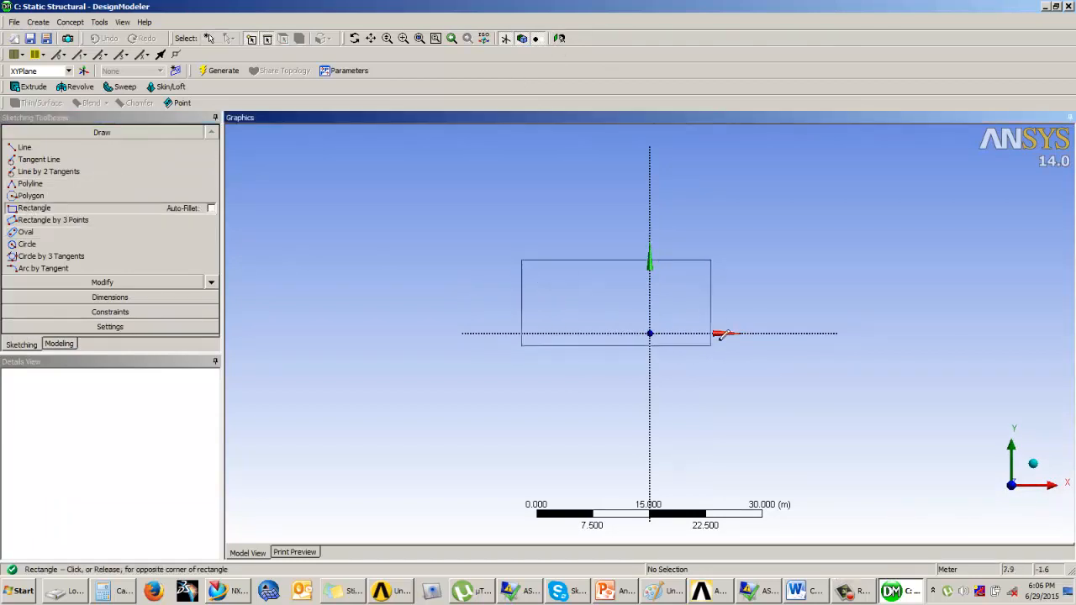
click(763, 332)
Dimension the rectangle's top edge horizontally and its left edge vertically
click(107, 294)
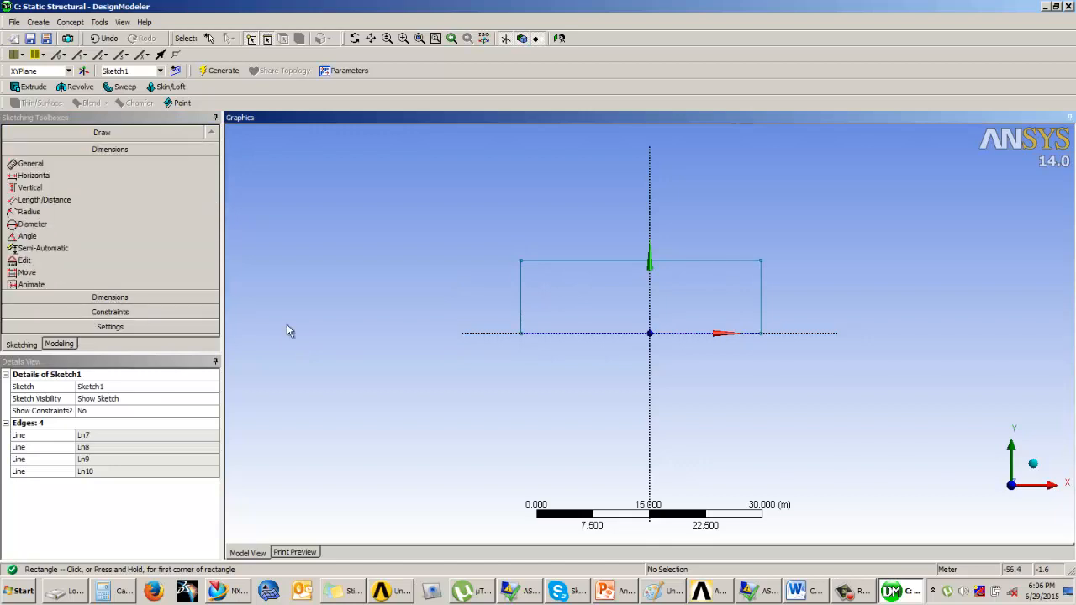
click(584, 261)
click(593, 226)
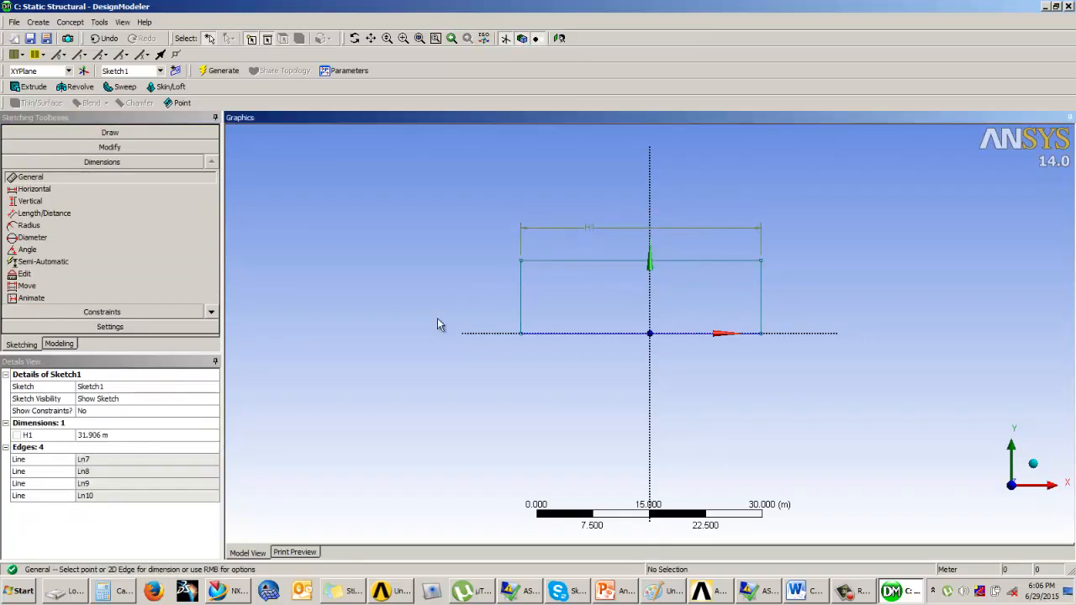
click(522, 299)
click(488, 292)
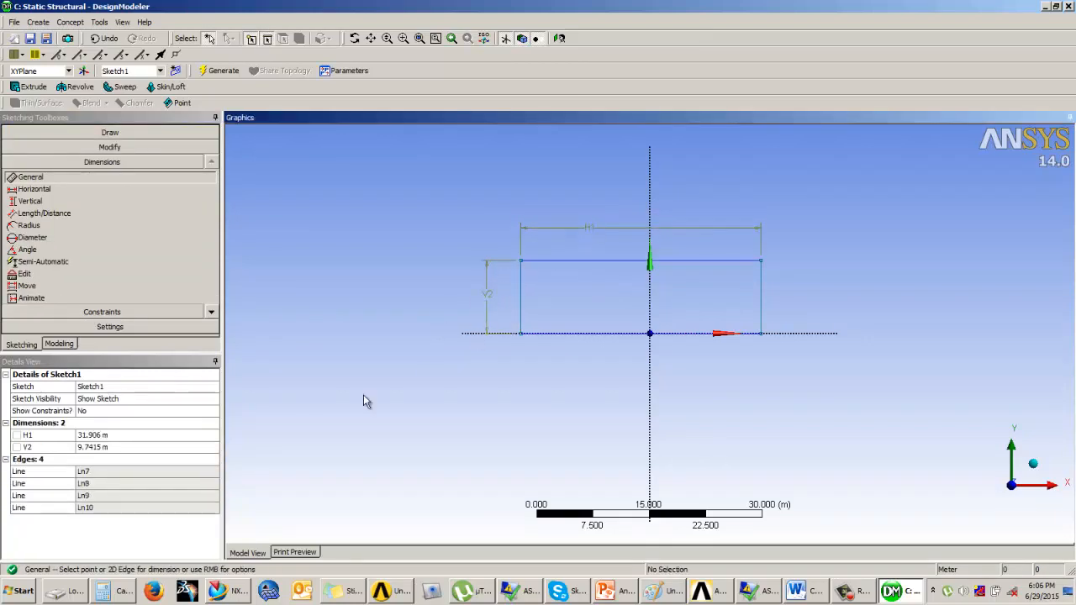
Set the horizontal dimension H1 to 0.5 m and the vertical dimension V2 to 0.4 m
click(92, 435)
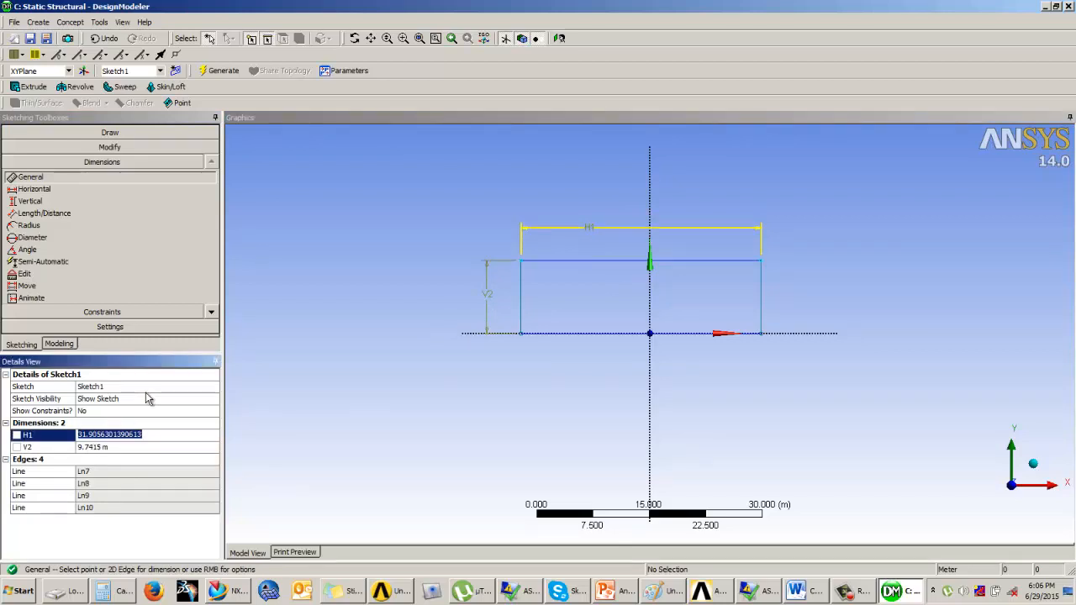
click(607, 300)
key(5)
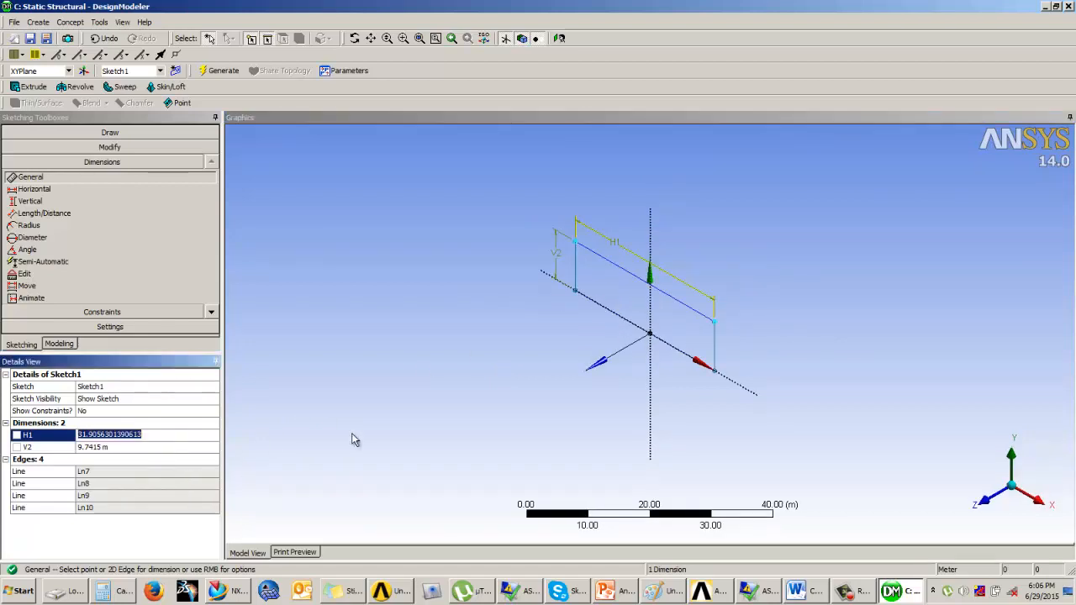
click(560, 38)
click(102, 433)
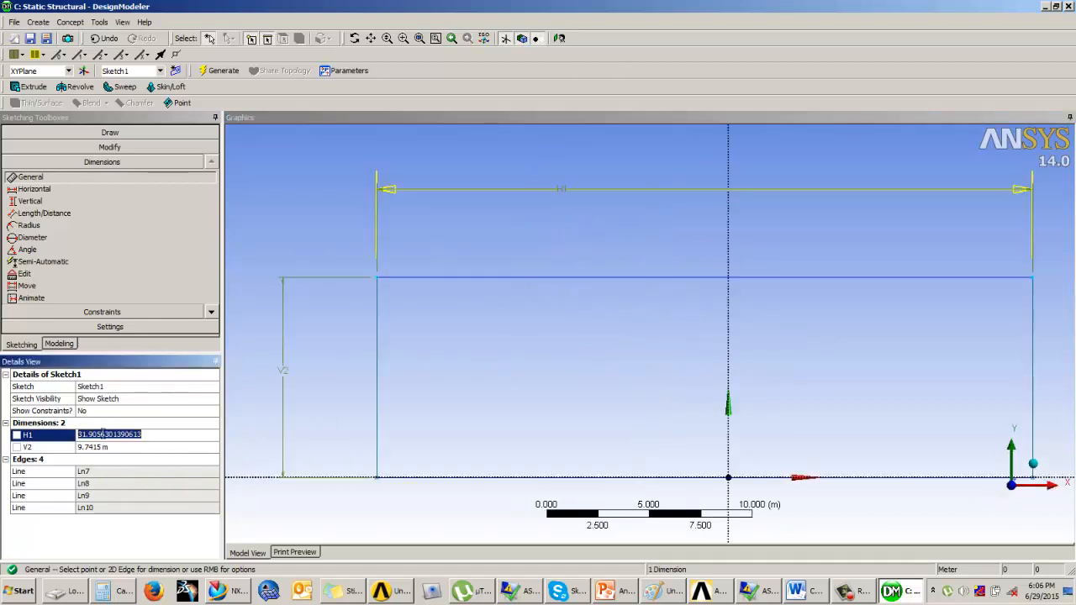
text(0.5)
key(Return)
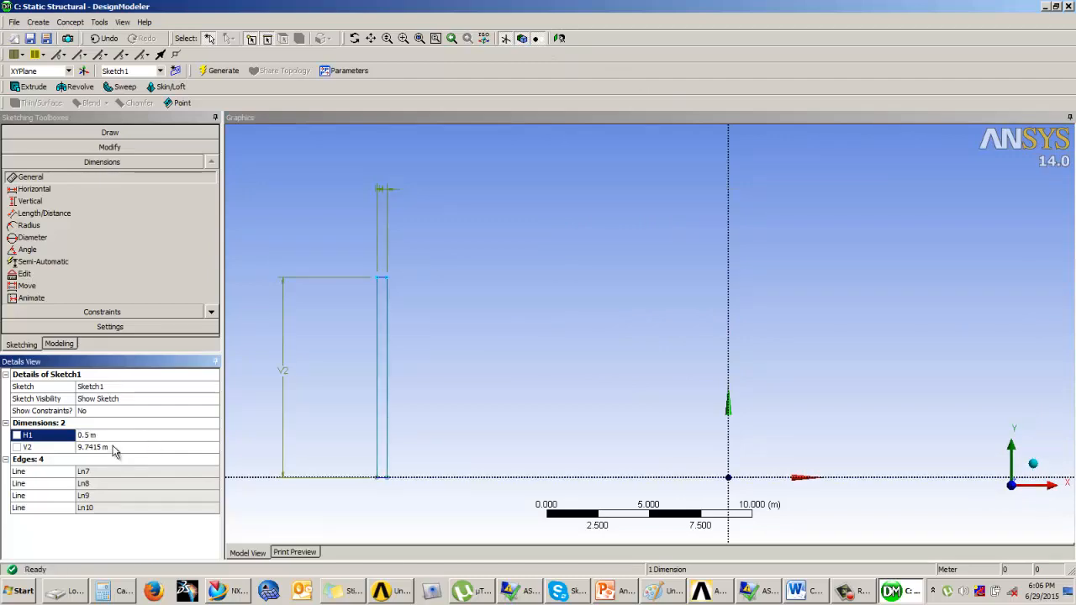
click(115, 446)
text(0.4)
key(Return)
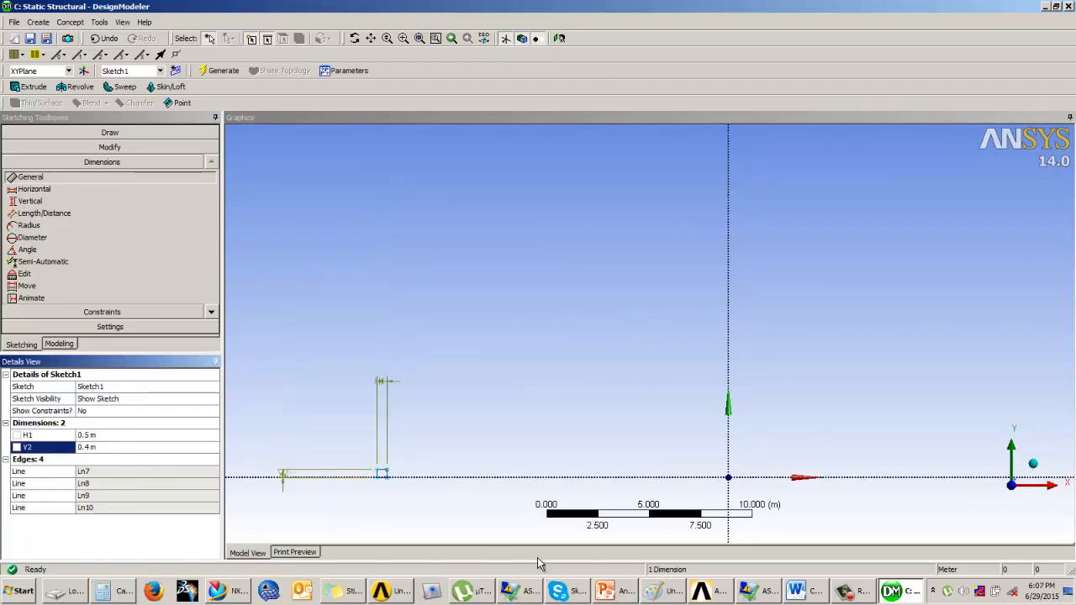
Check the Example 3 slide dimensions in PowerPoint
click(617, 591)
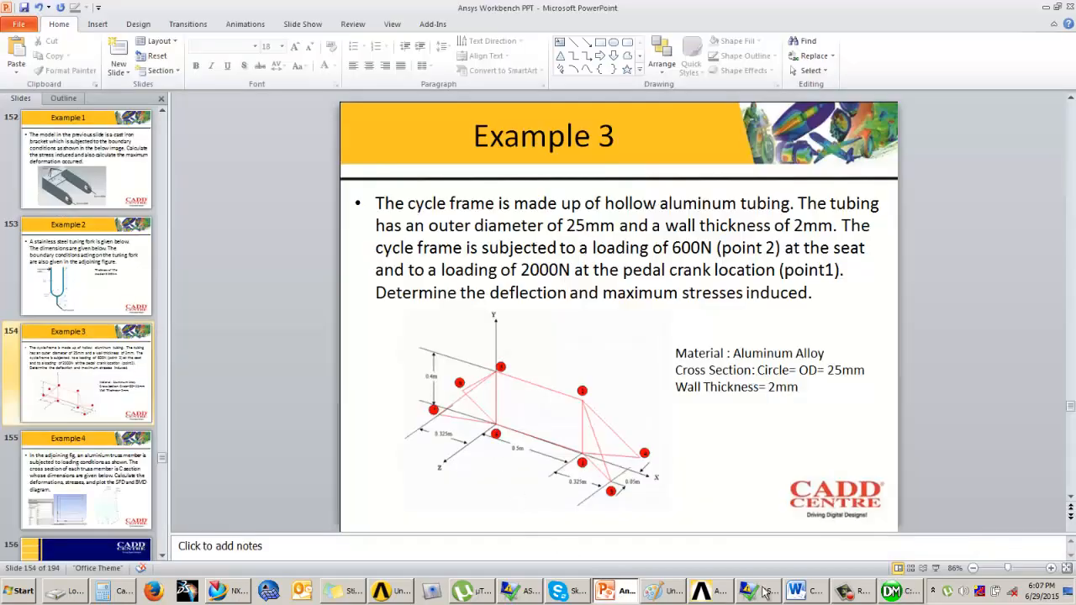
click(880, 593)
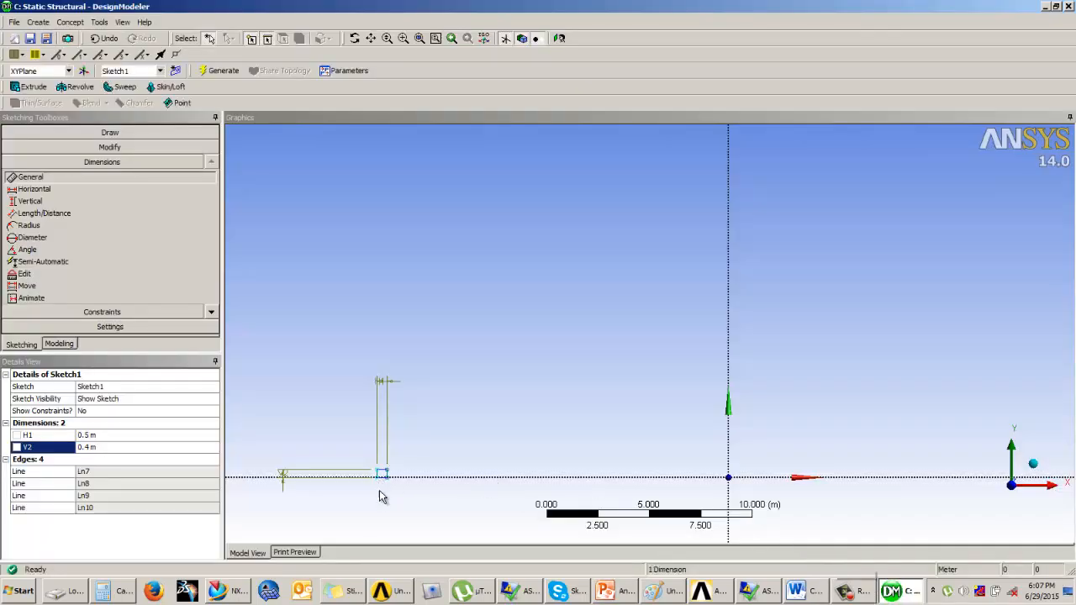
Make the rectangle's bottom corners symmetric about the Y axis, then return to Modeling mode
scroll(383, 489, up, 2)
ctrl+middle_drag(317, 521, 557, 367)
scroll(559, 372, up, 3)
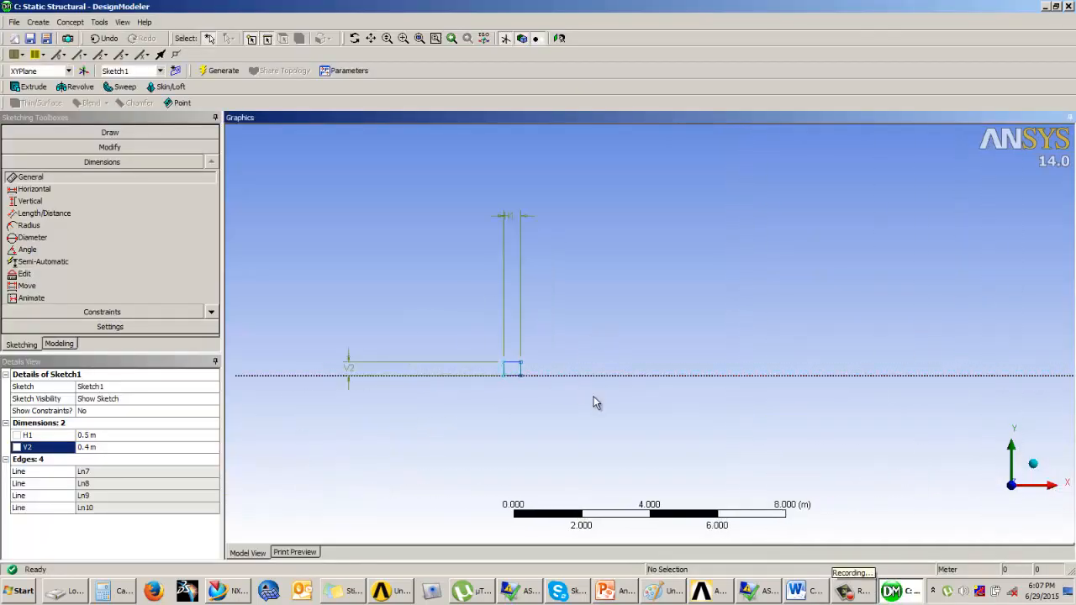
ctrl+middle_drag(596, 403, 516, 420)
click(53, 312)
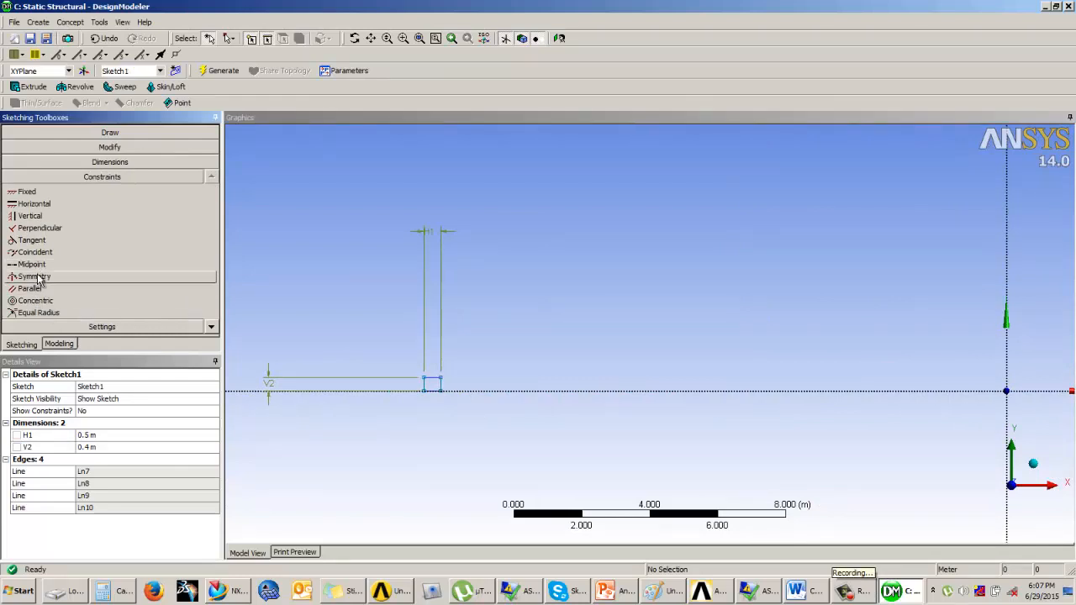
click(35, 276)
click(1006, 370)
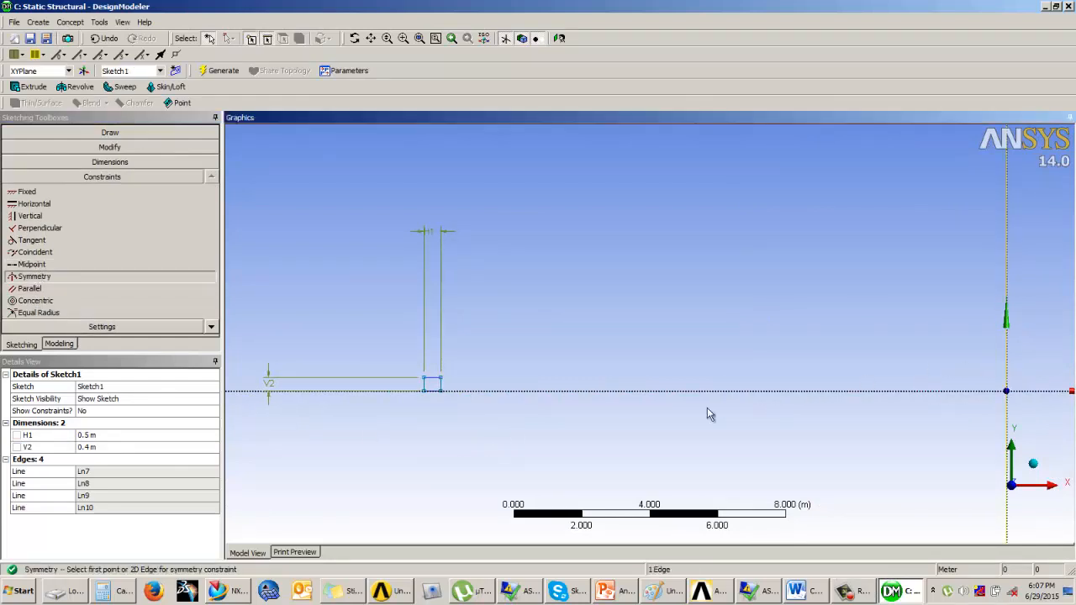
click(433, 393)
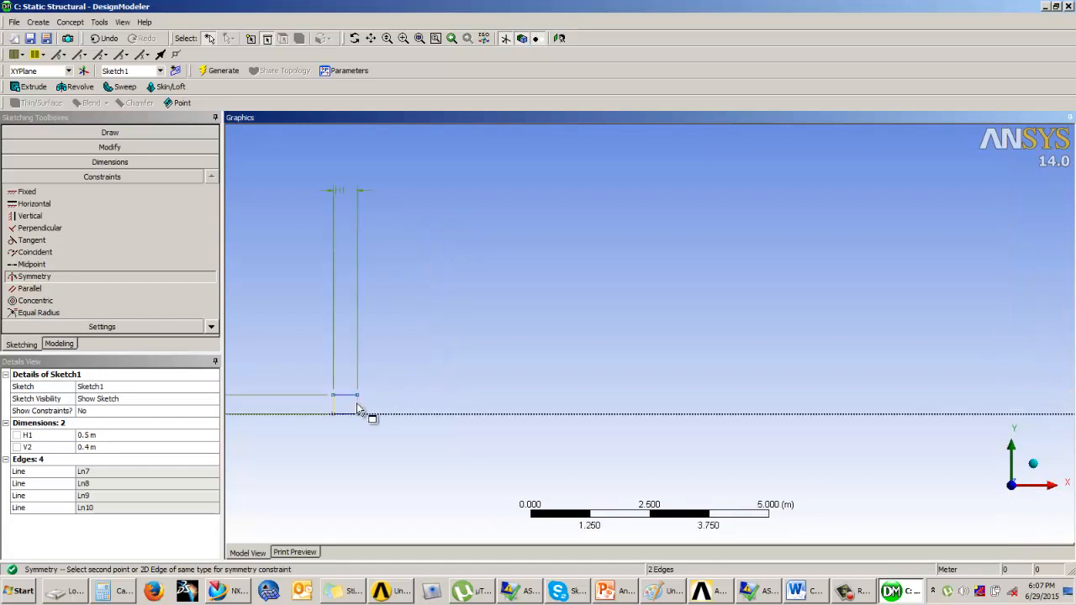
click(409, 396)
ctrl+middle_drag(950, 412, 828, 409)
scroll(866, 414, up, 5)
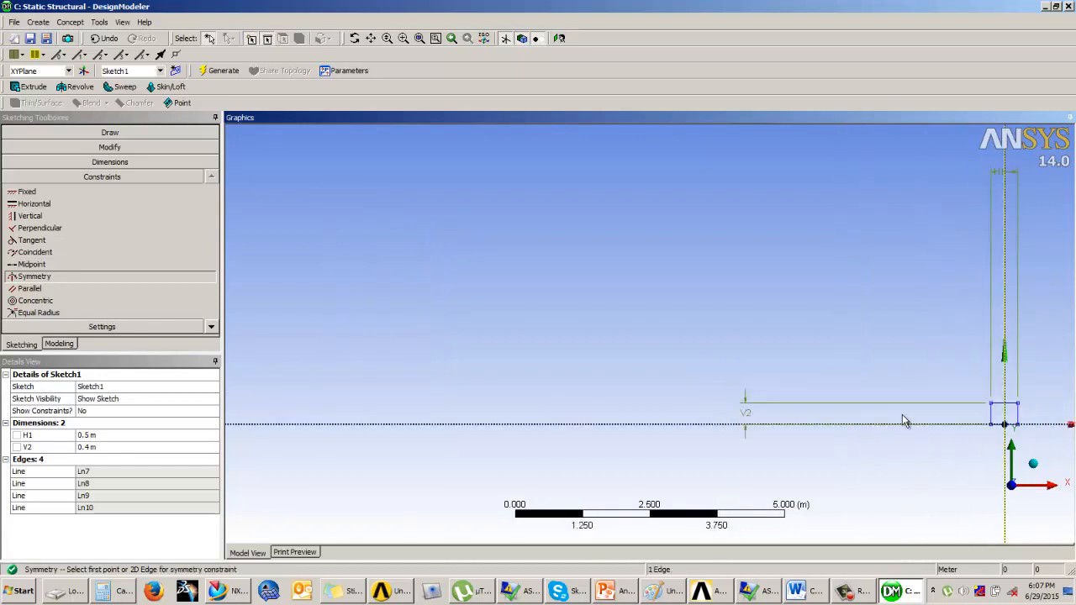
scroll(629, 379, up, 6)
mouse_move(906, 421)
ctrl+middle_down()
mouse_move(450, 366)
mouse_move(665, 350)
ctrl+middle_up()
scroll(608, 369, up, 3)
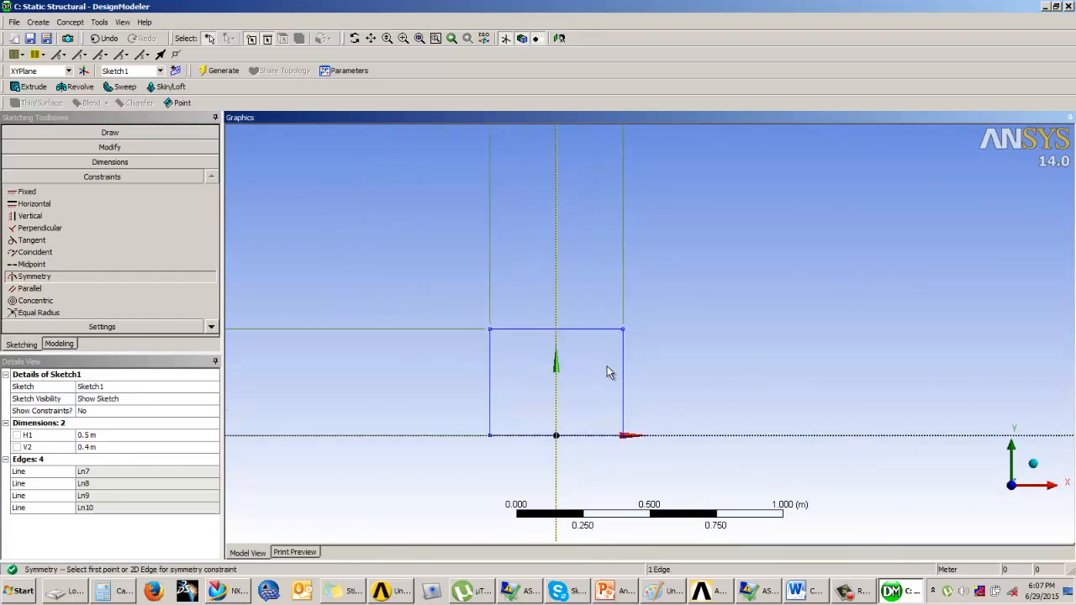
ctrl+middle_drag(608, 370, 648, 321)
scroll(643, 330, up, 2)
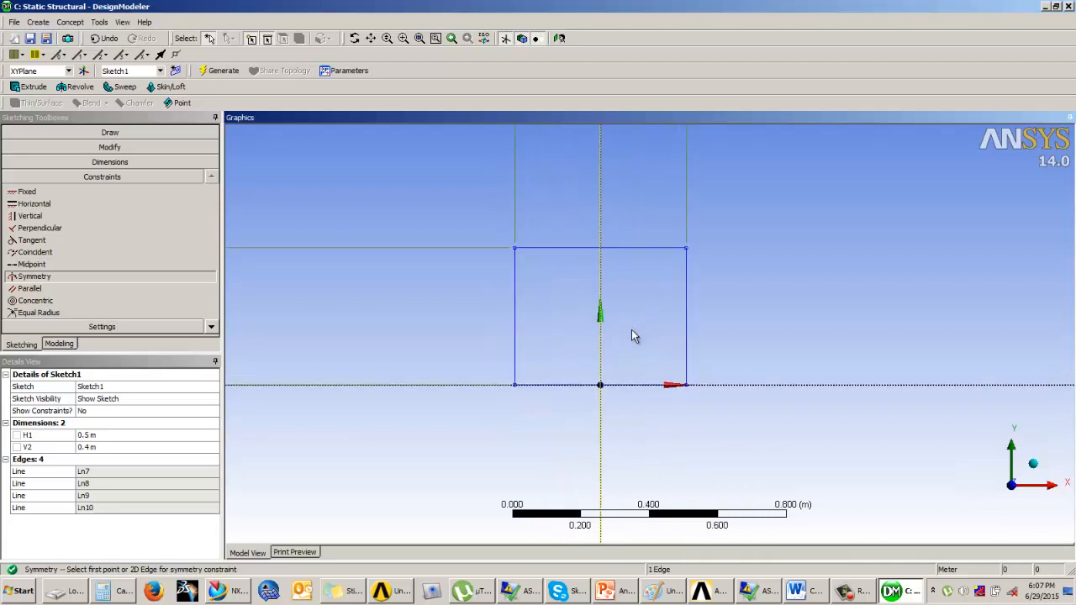
click(59, 346)
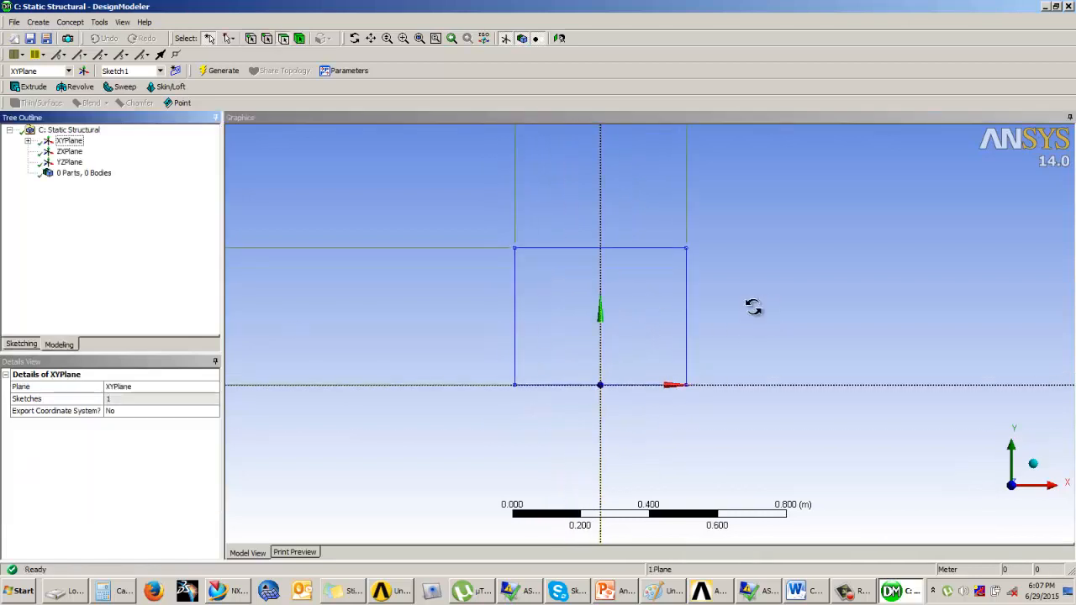
mouse_move(751, 305)
middle_down()
mouse_move(709, 341)
mouse_move(737, 324)
mouse_move(719, 320)
mouse_move(745, 334)
mouse_move(763, 315)
mouse_move(675, 365)
mouse_move(464, 312)
middle_up()
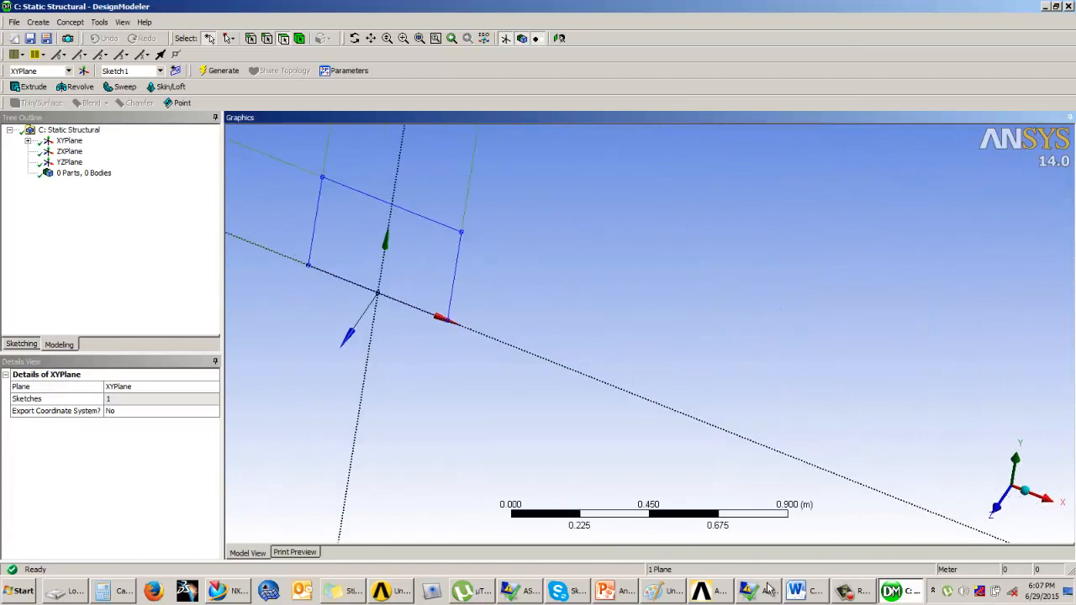
Review the Example 3 frame drawing in PowerPoint again
click(604, 593)
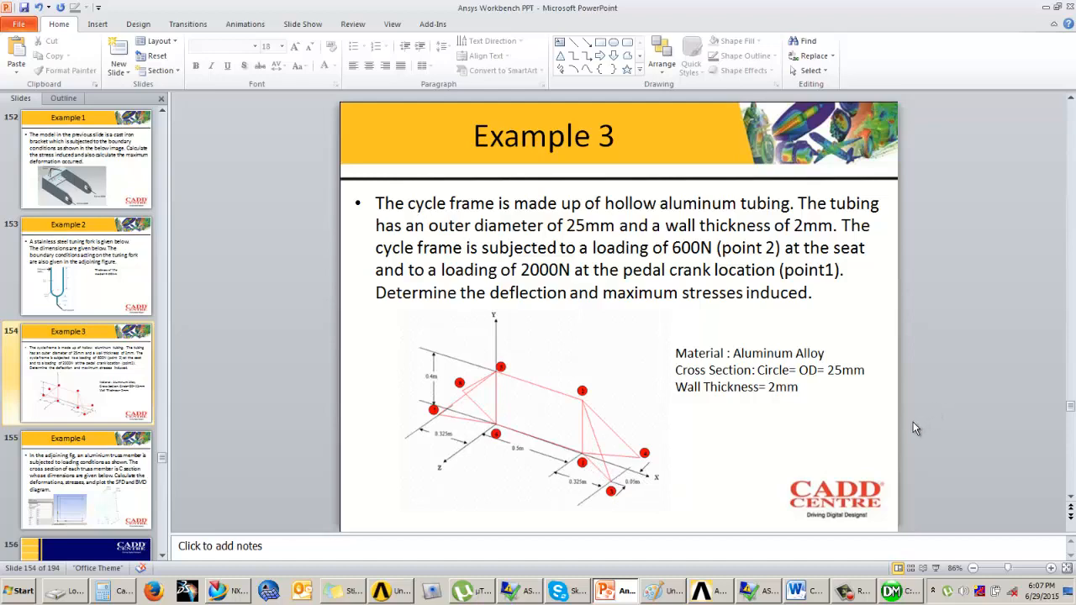
click(897, 592)
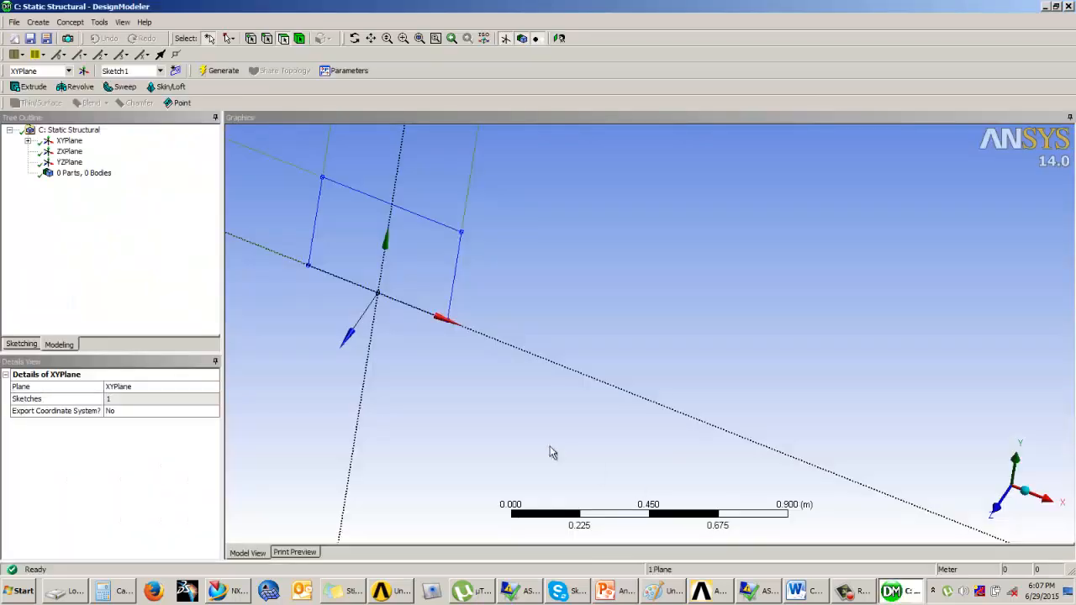
middle_drag(605, 325, 611, 333)
scroll(611, 333, up, 2)
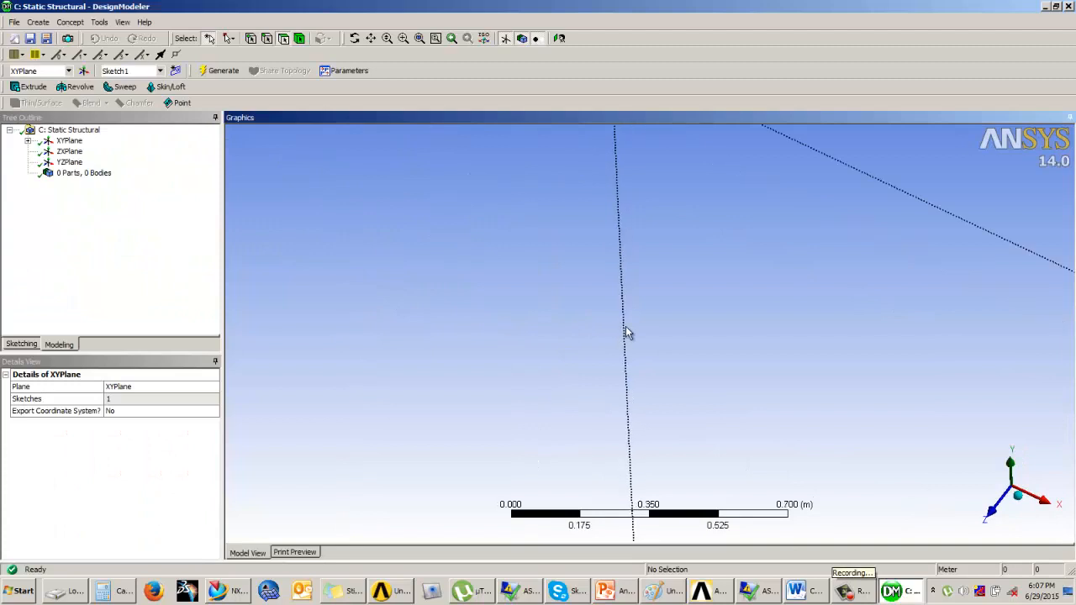
Start a new construction Point feature and set its definition to Manual Input
scroll(625, 326, down, 1)
ctrl+middle_drag(685, 288, 591, 410)
mouse_move(635, 345)
ctrl+middle_down()
mouse_move(630, 405)
mouse_move(616, 395)
mouse_move(612, 413)
ctrl+middle_up()
scroll(620, 378, up, 1)
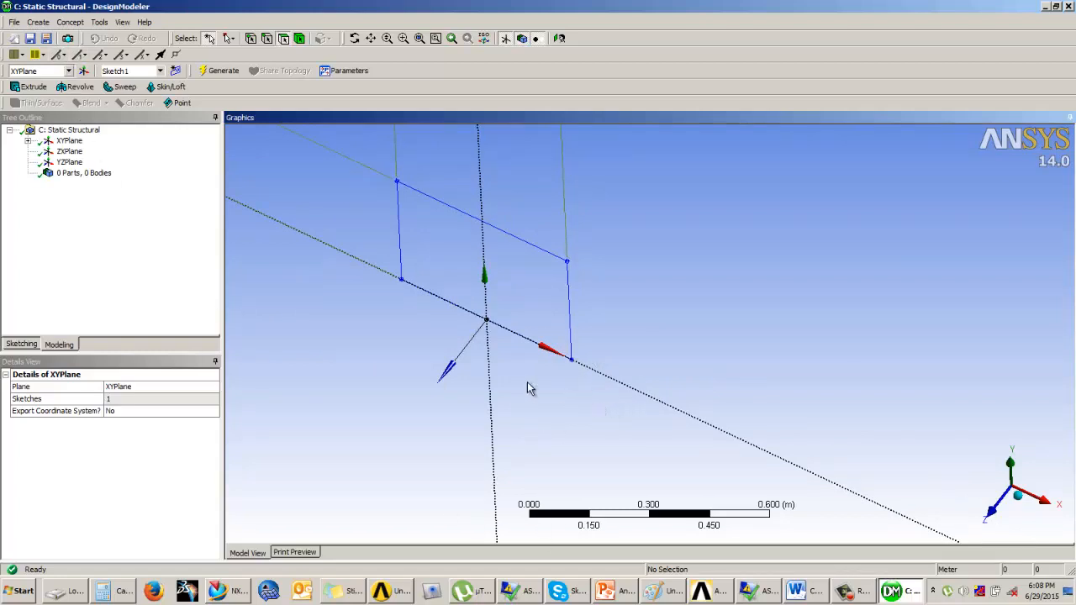
click(37, 23)
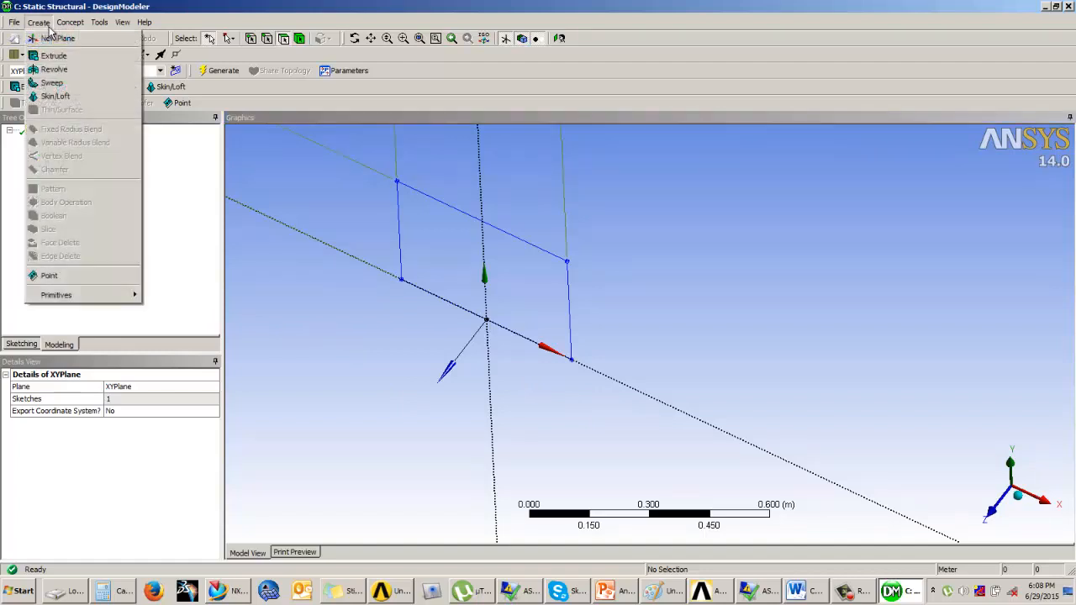
click(51, 277)
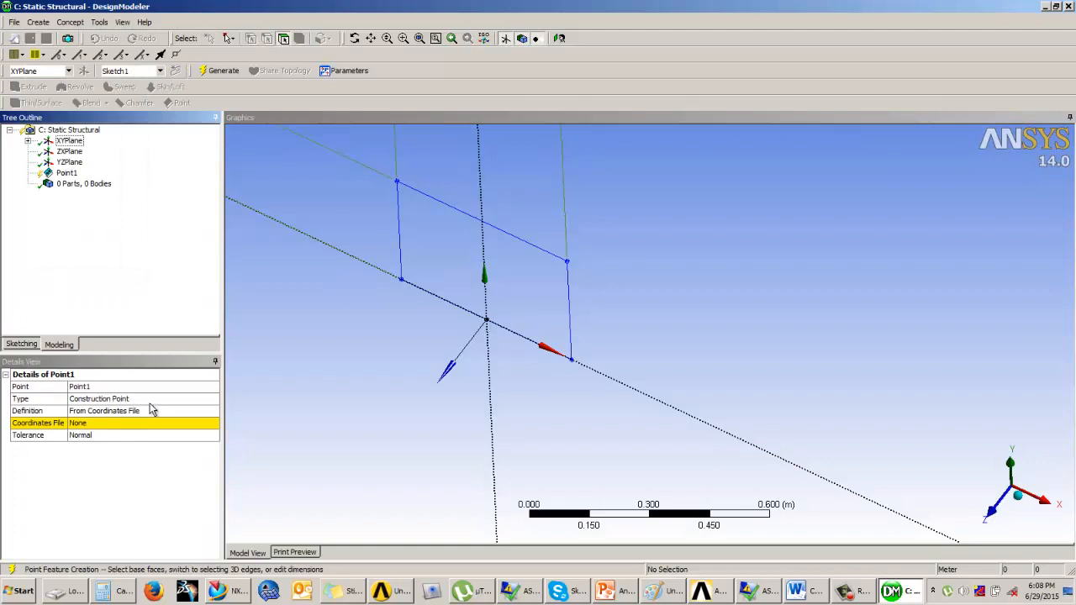
click(152, 409)
click(214, 411)
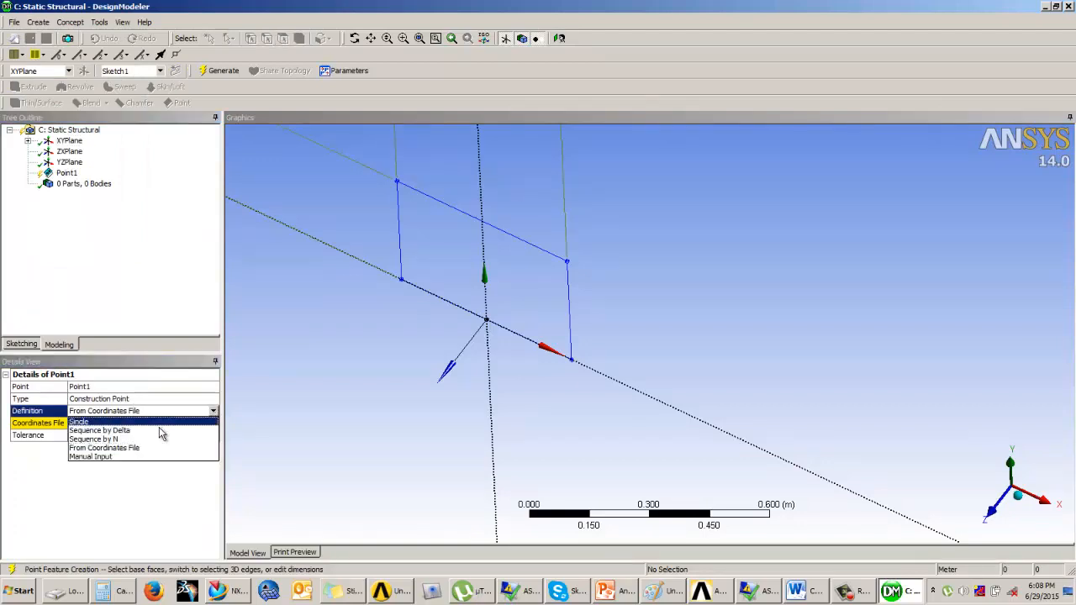
click(116, 457)
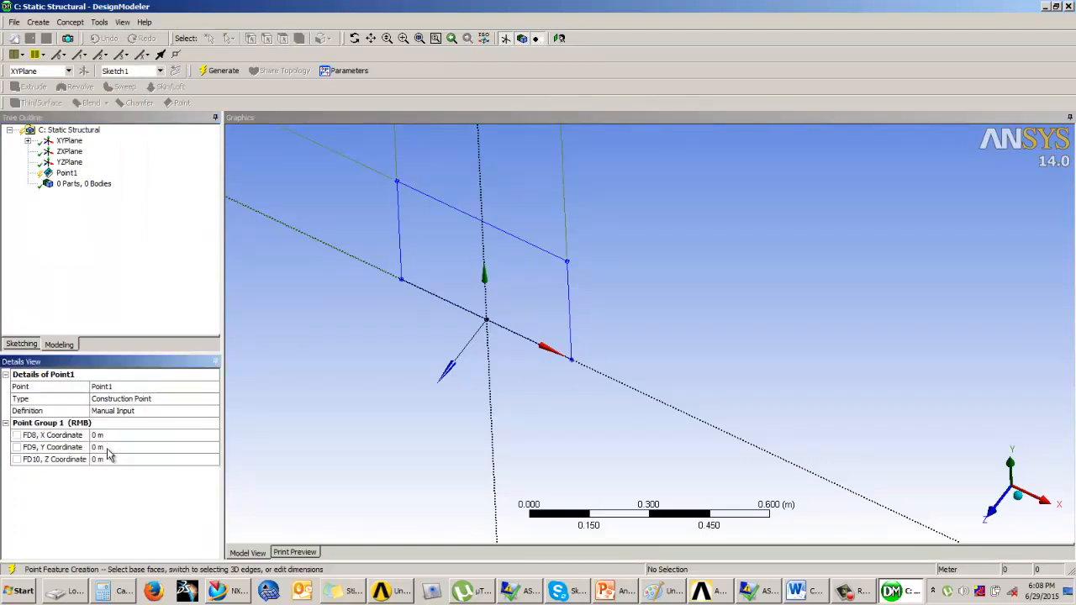
Check the Example 3 slide dimensions and add 0.25 + 0.325 in the Calculator
click(605, 591)
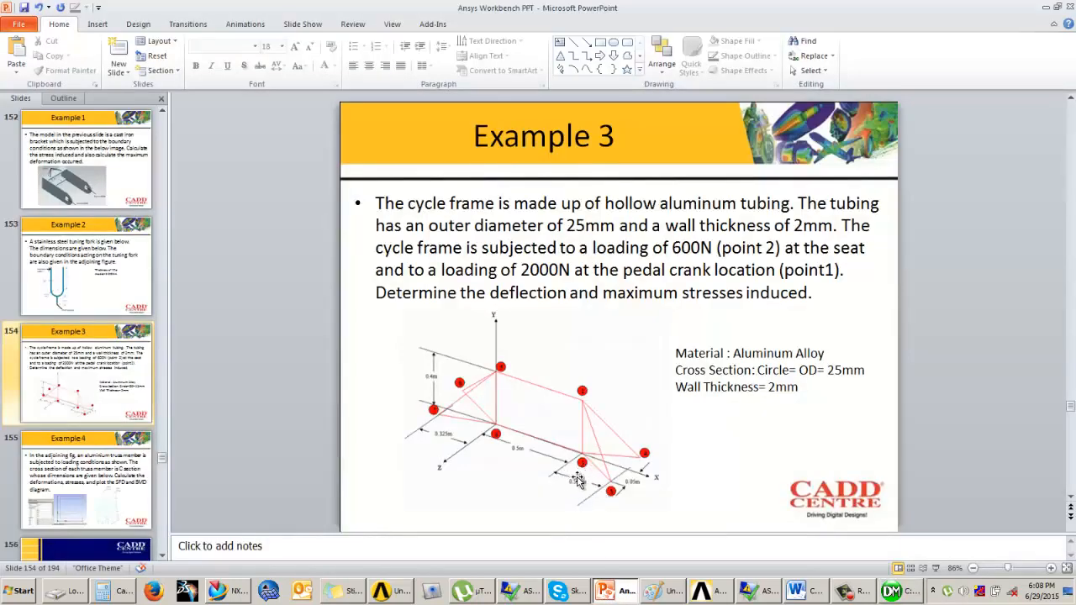
click(887, 592)
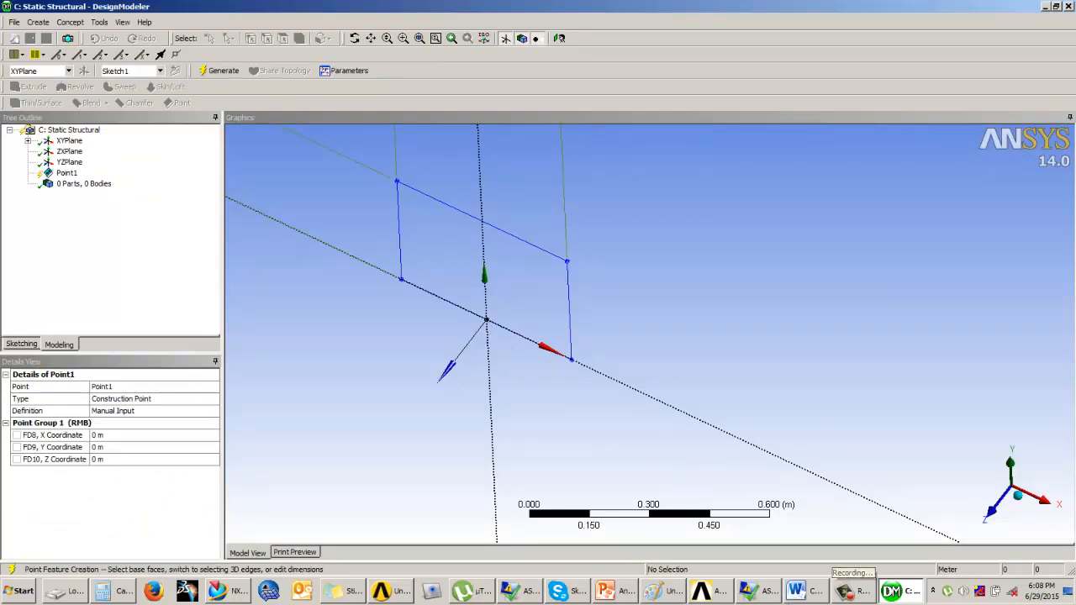
click(626, 592)
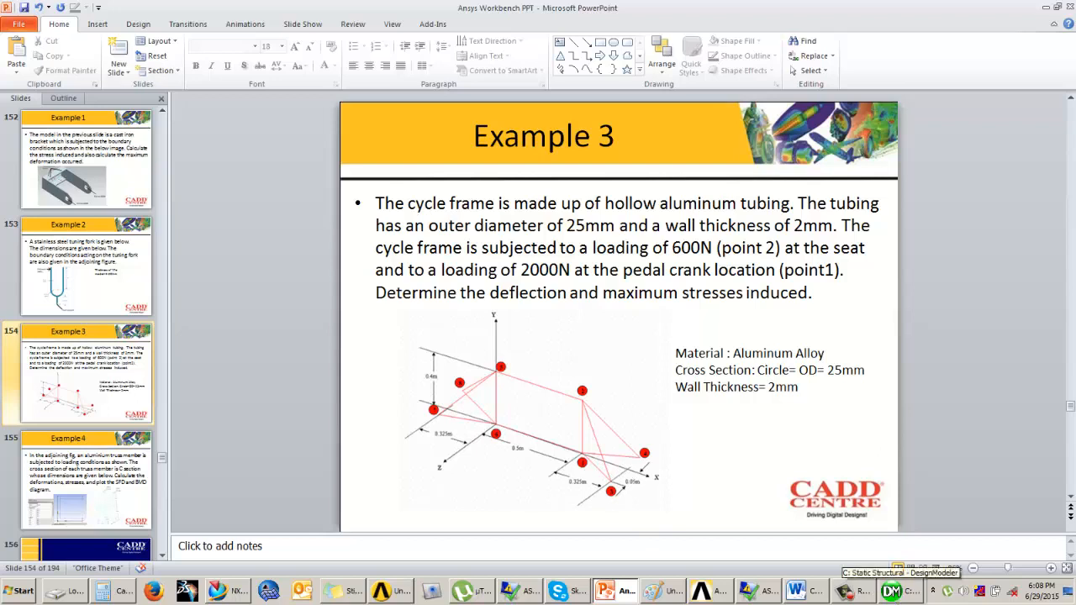
click(123, 592)
text(0.25 + )
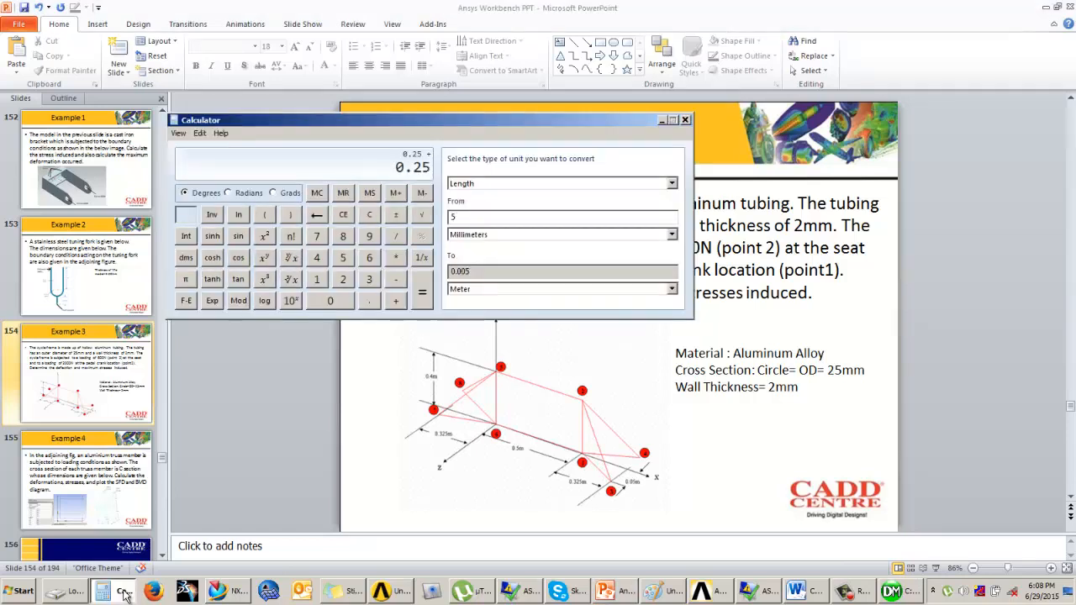
text(0.325)
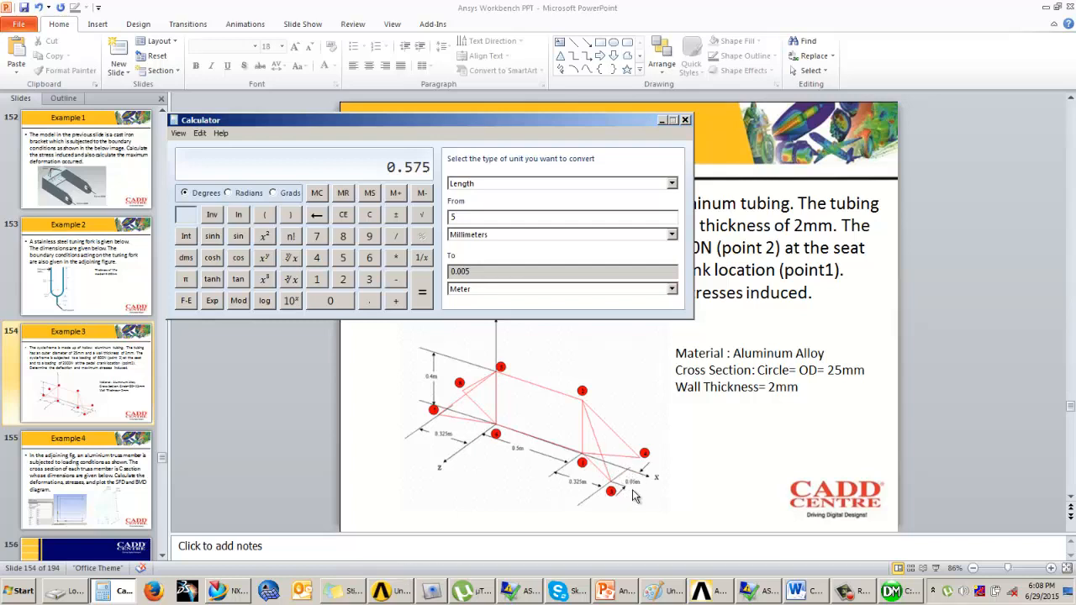
click(662, 121)
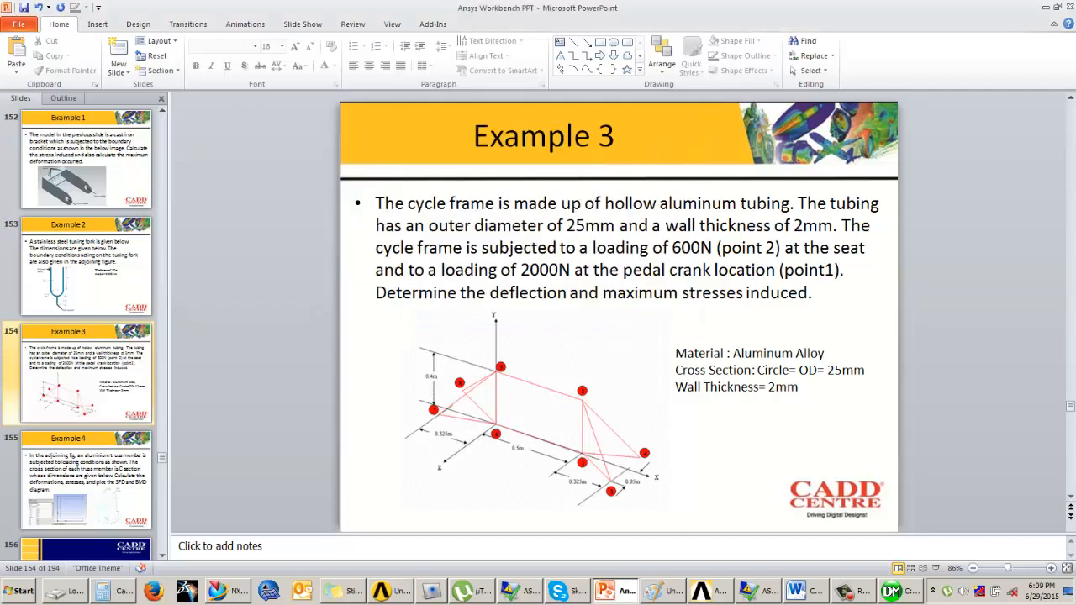
click(900, 594)
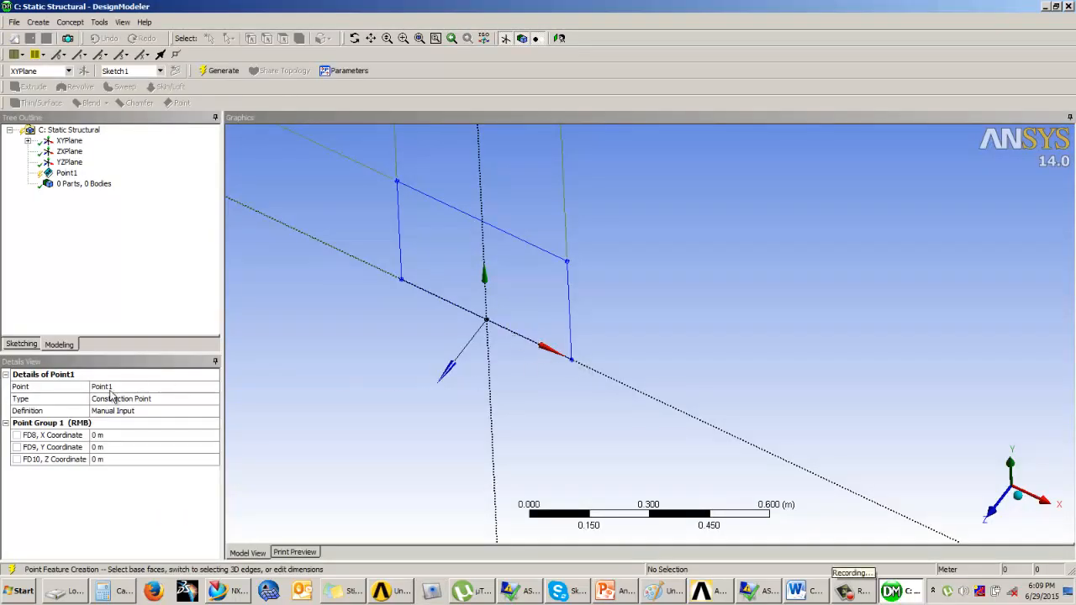
Enter the point's X coordinate as 0.575 m and Z coordinate as 0.005 m, then generate it
click(110, 435)
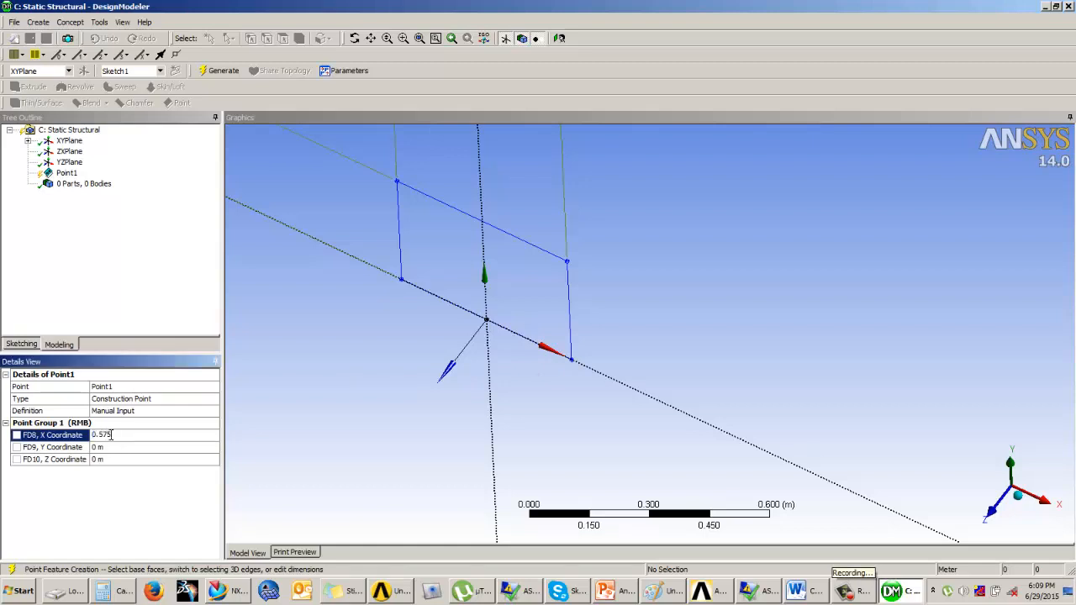
click(101, 459)
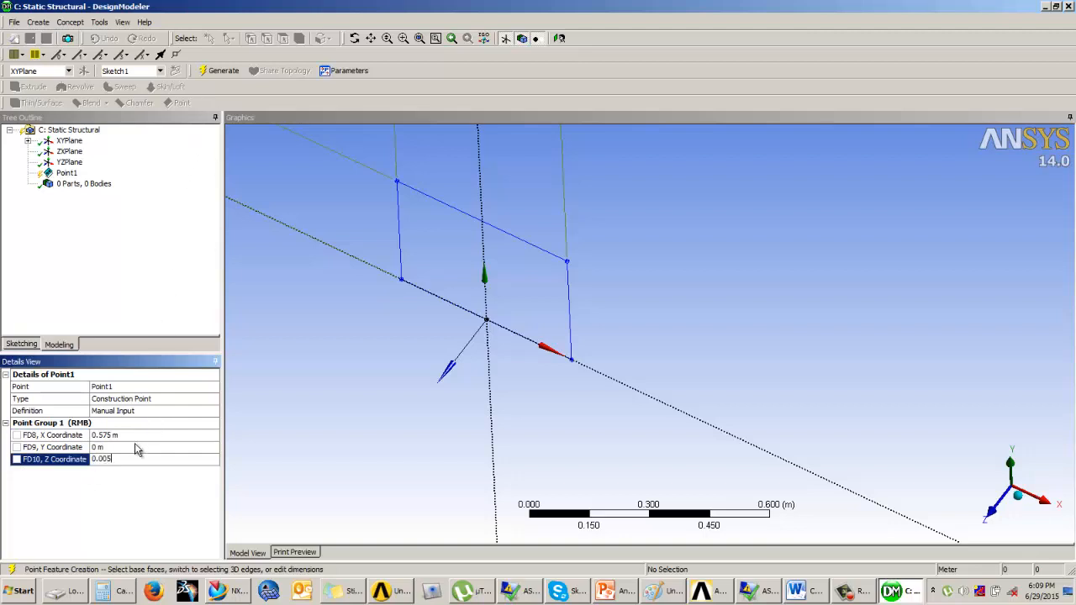
click(217, 70)
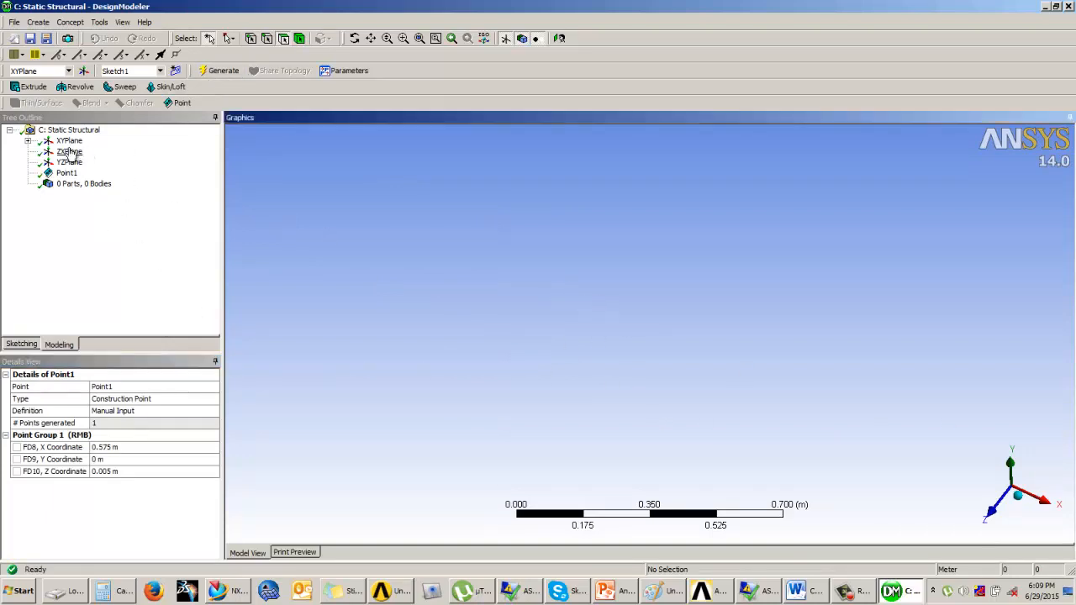
Inspect the sketch rectangle and Point1's position in an isometric 3D view
click(27, 140)
click(86, 151)
right_click(79, 152)
click(103, 164)
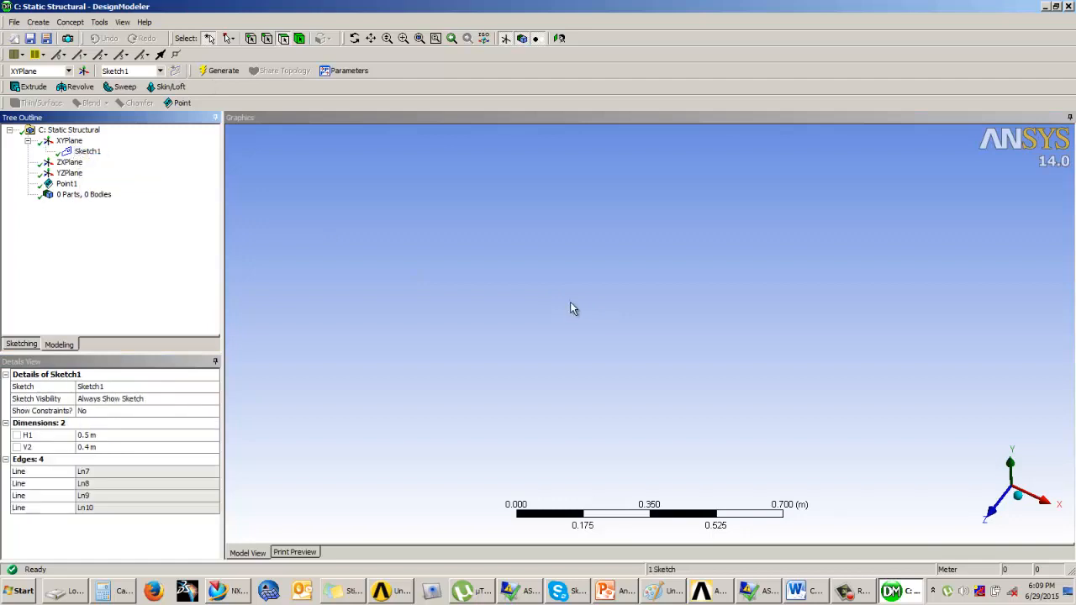
click(572, 307)
scroll(607, 319, down, 1)
click(1019, 502)
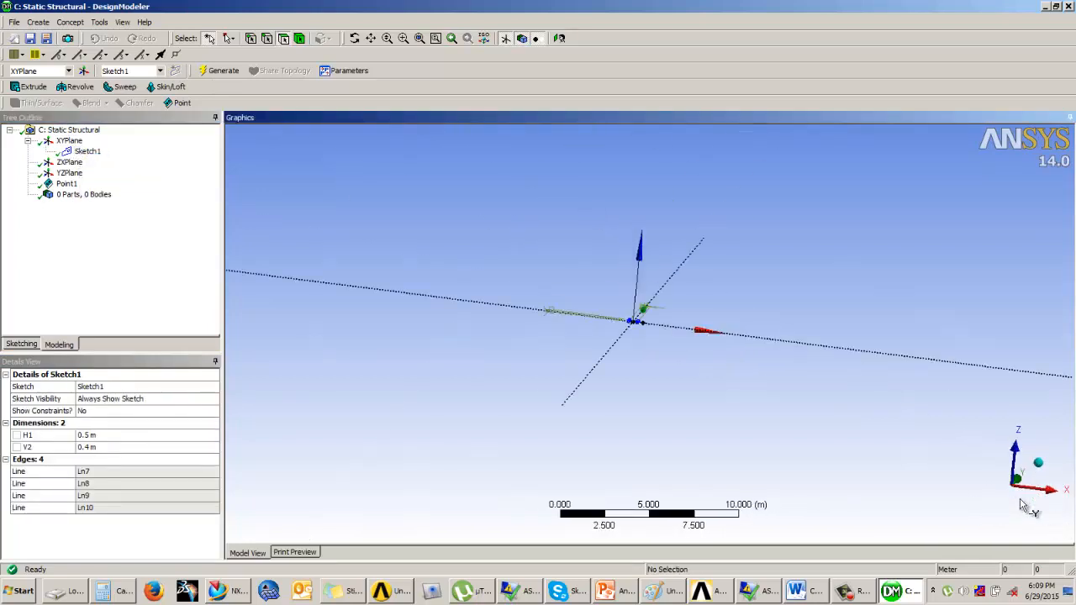
middle_drag(901, 414, 798, 493)
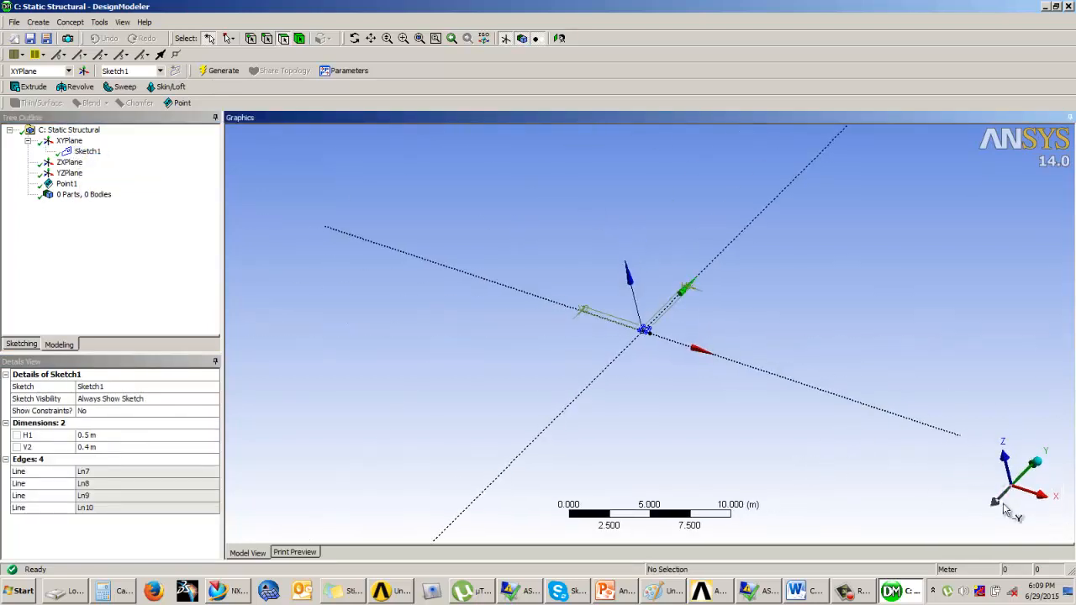
click(1037, 462)
click(1044, 464)
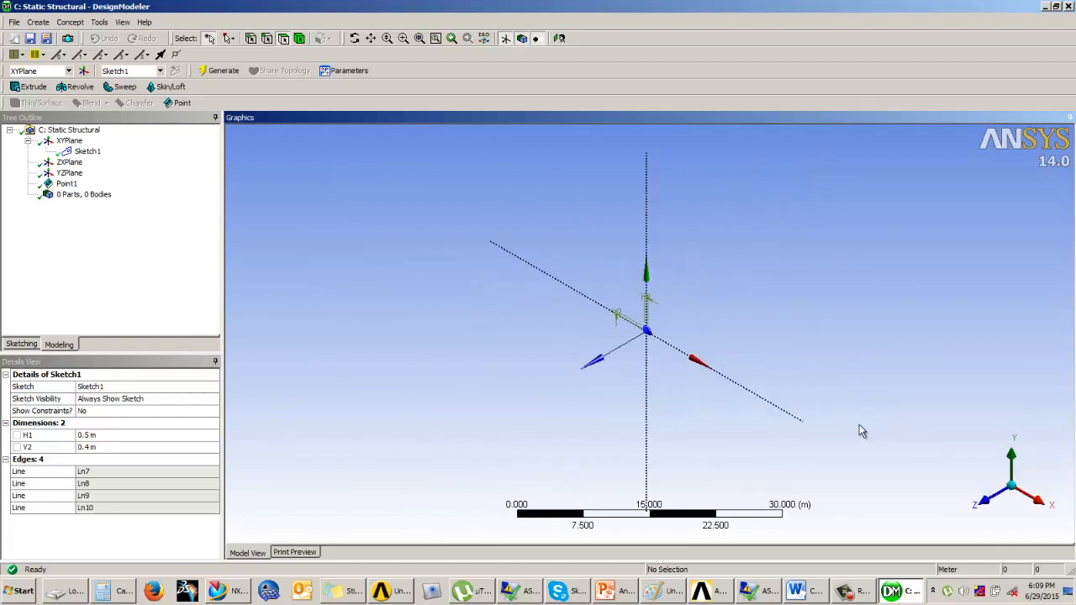
scroll(652, 338, up, 7)
scroll(670, 307, up, 8)
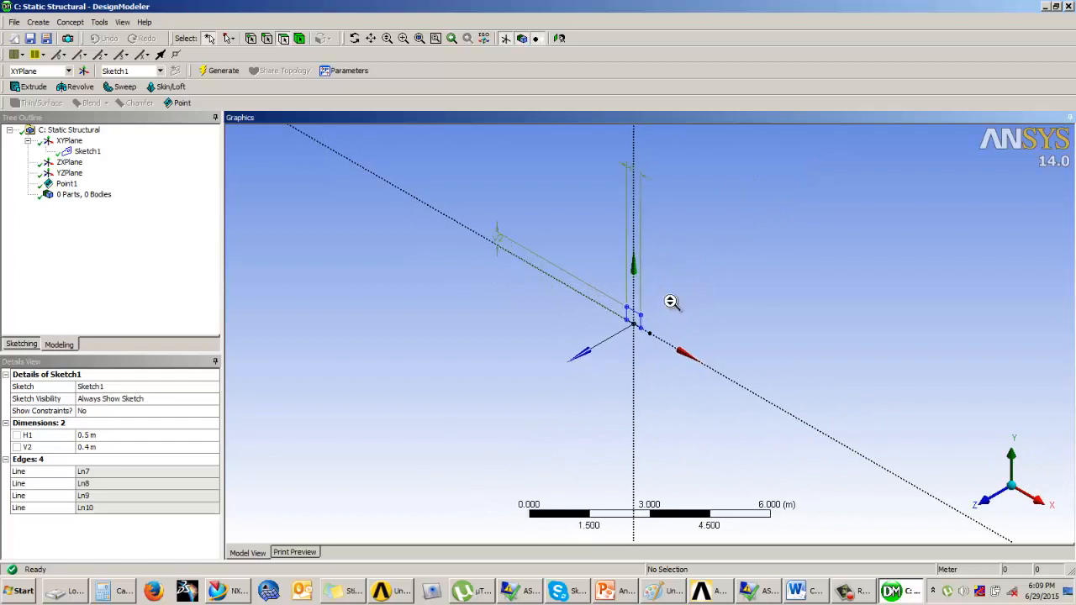
scroll(635, 328, up, 1)
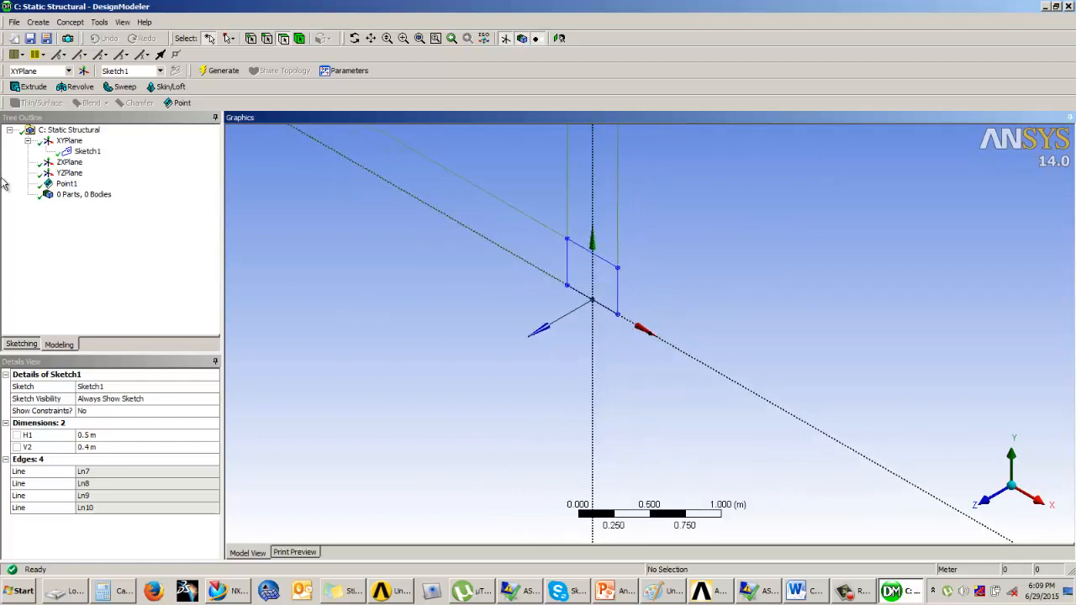
click(67, 183)
scroll(659, 361, up, 6)
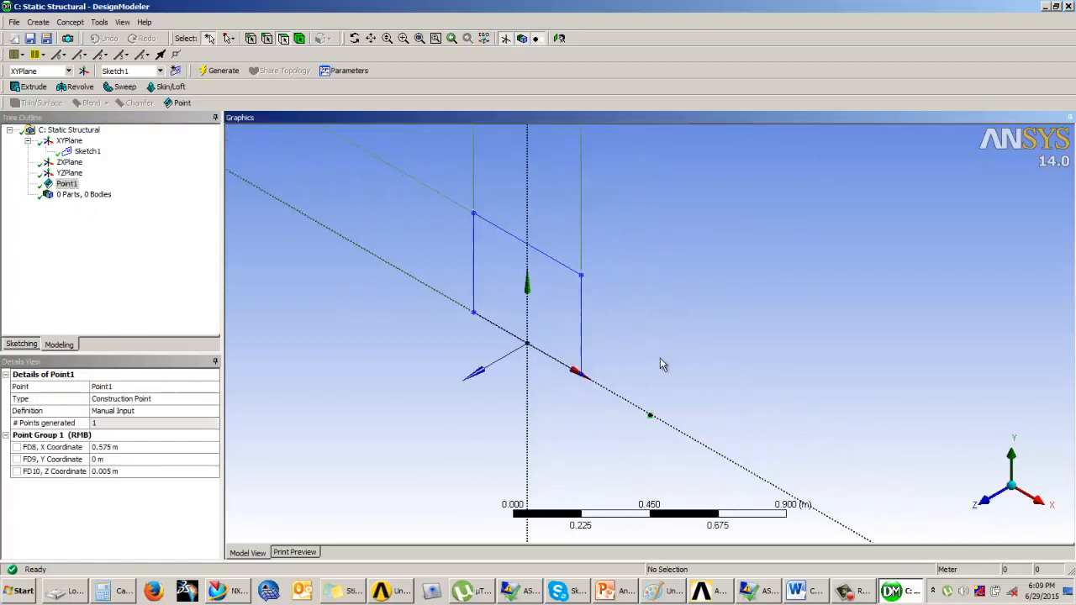
mouse_move(518, 436)
middle_down()
mouse_move(509, 449)
mouse_move(511, 439)
mouse_move(522, 451)
middle_up()
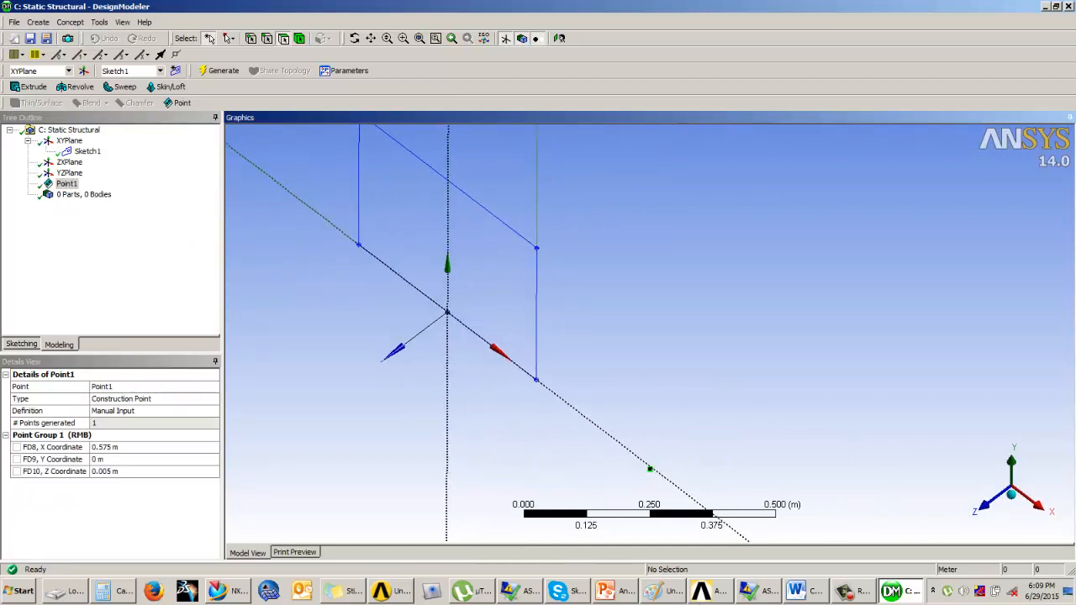
Set Point1's Z coordinate to 0.05 m and regenerate the point
click(626, 593)
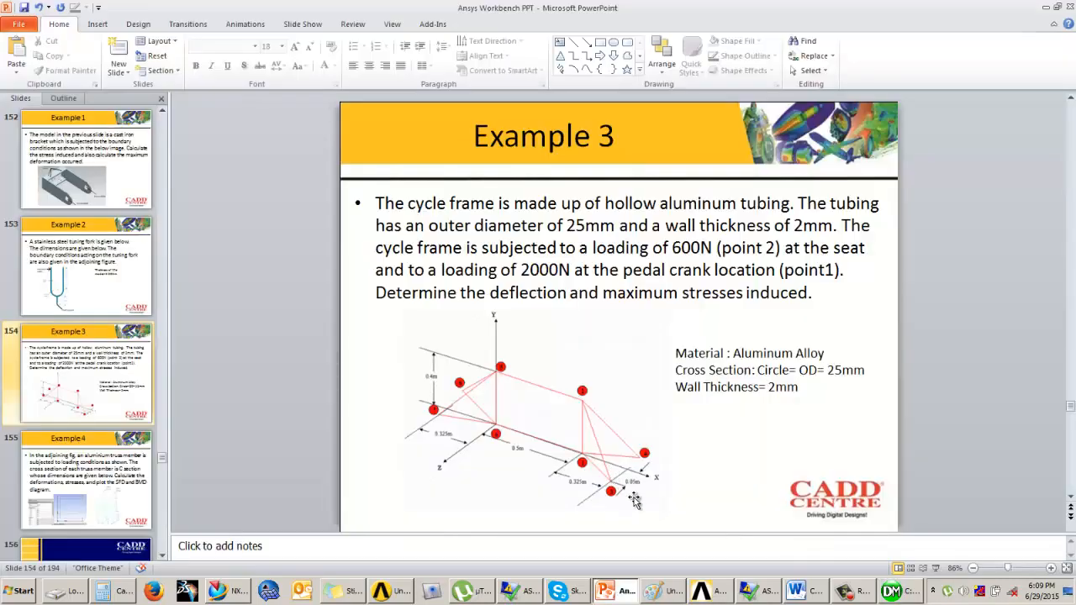
click(898, 591)
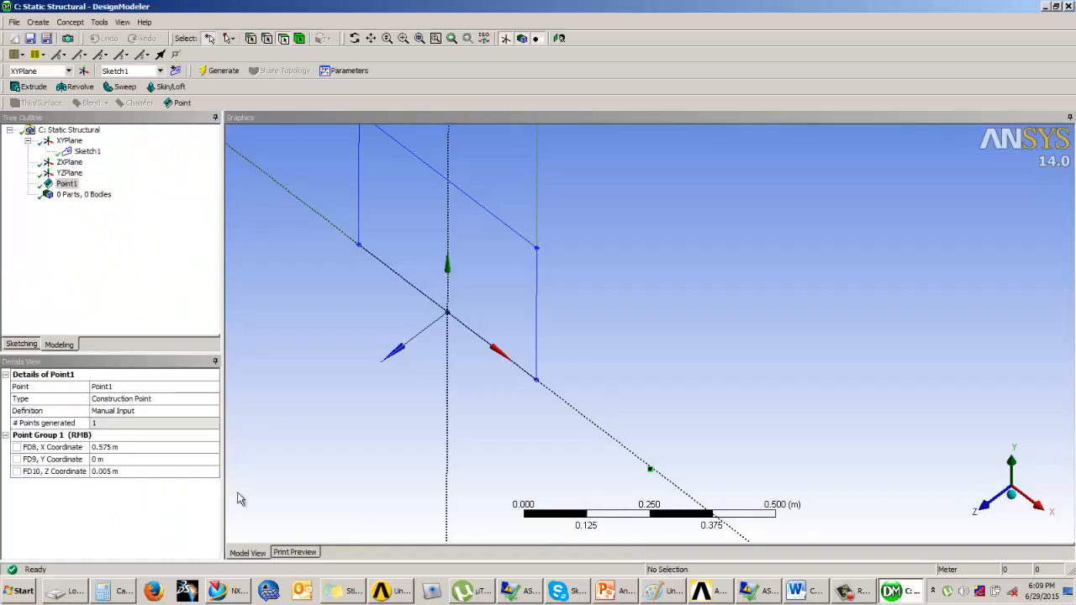
click(120, 472)
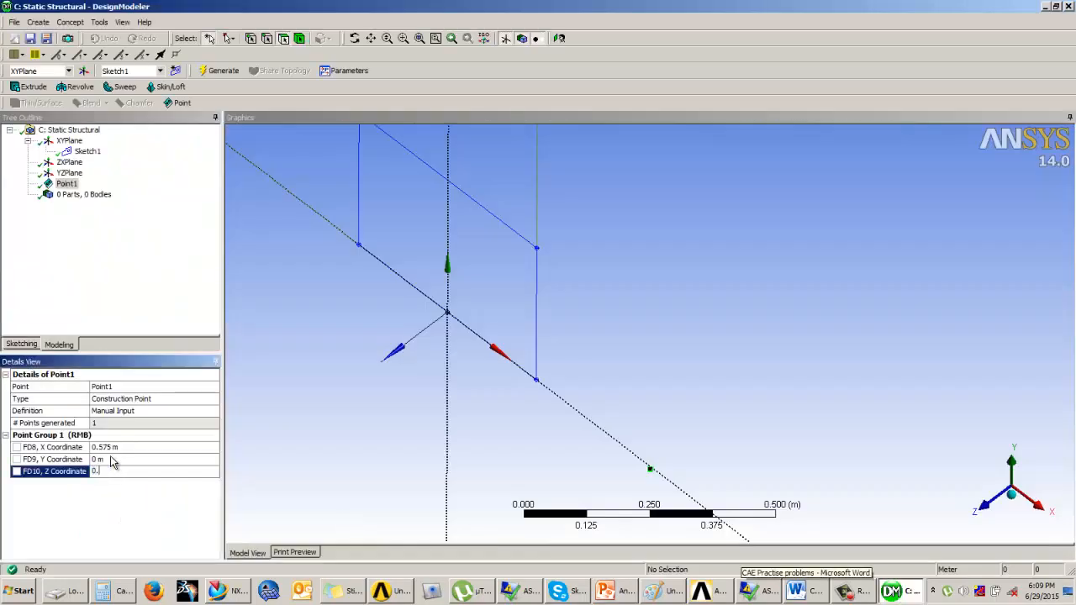
text(0.05)
key(Return)
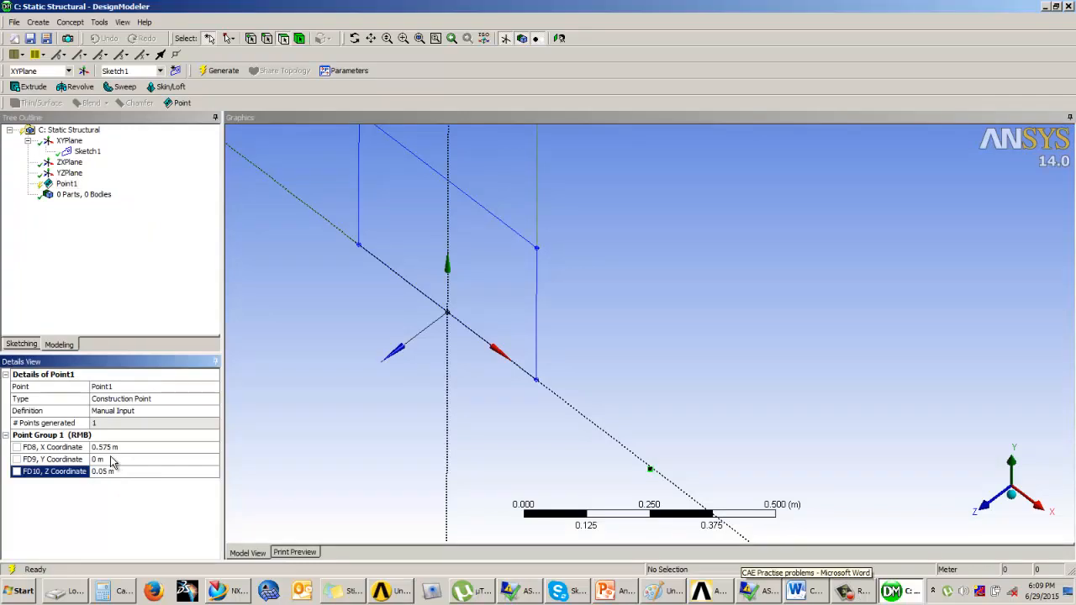
click(220, 70)
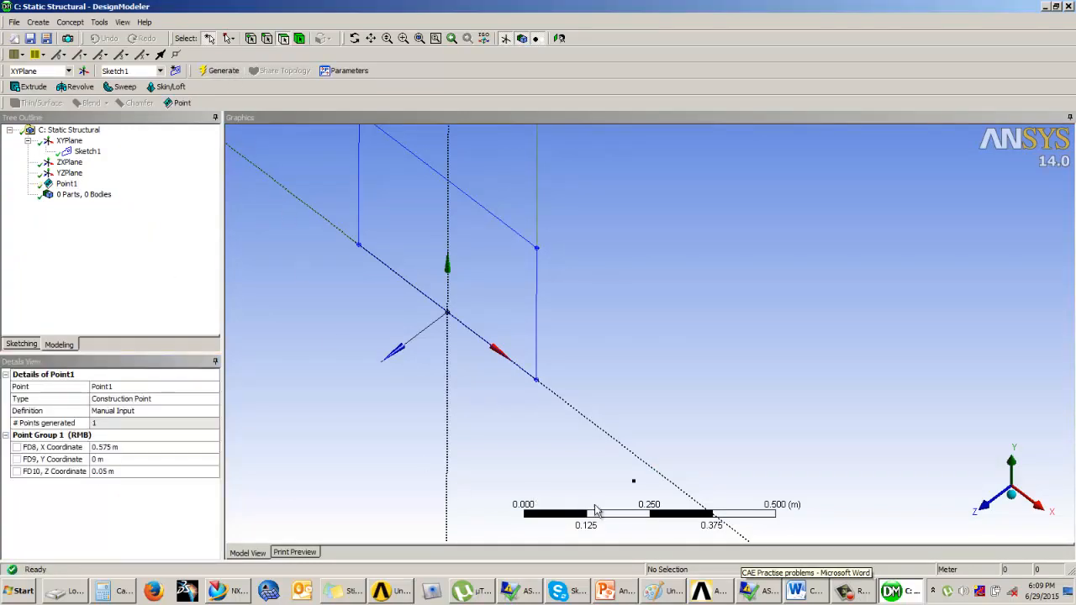
Create a second Manual Input point at X 0.575 m, Z -0.05 m and generate it
click(342, 454)
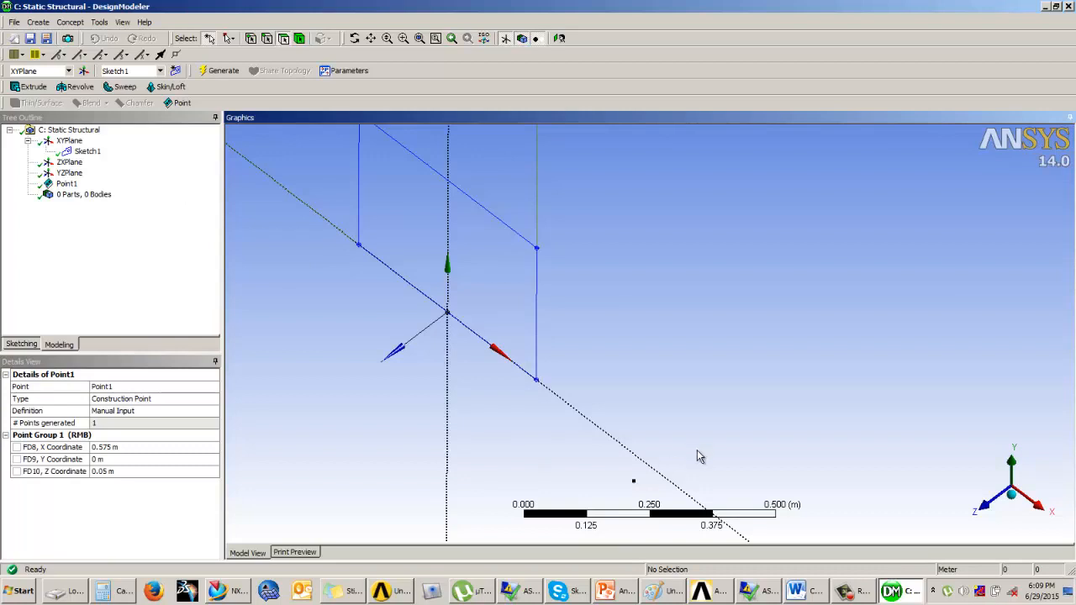
click(39, 22)
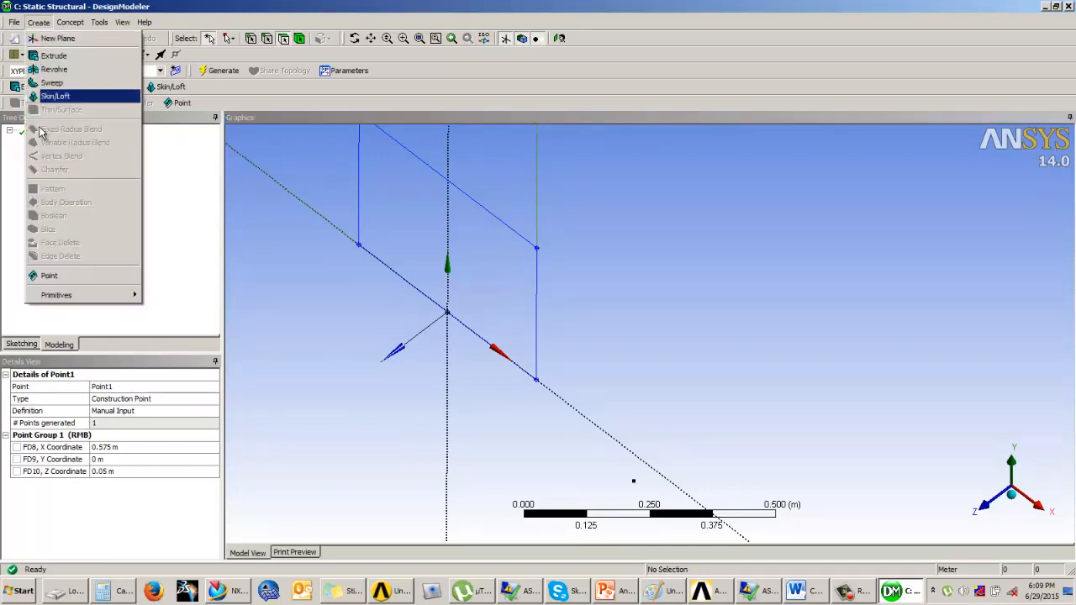
click(49, 275)
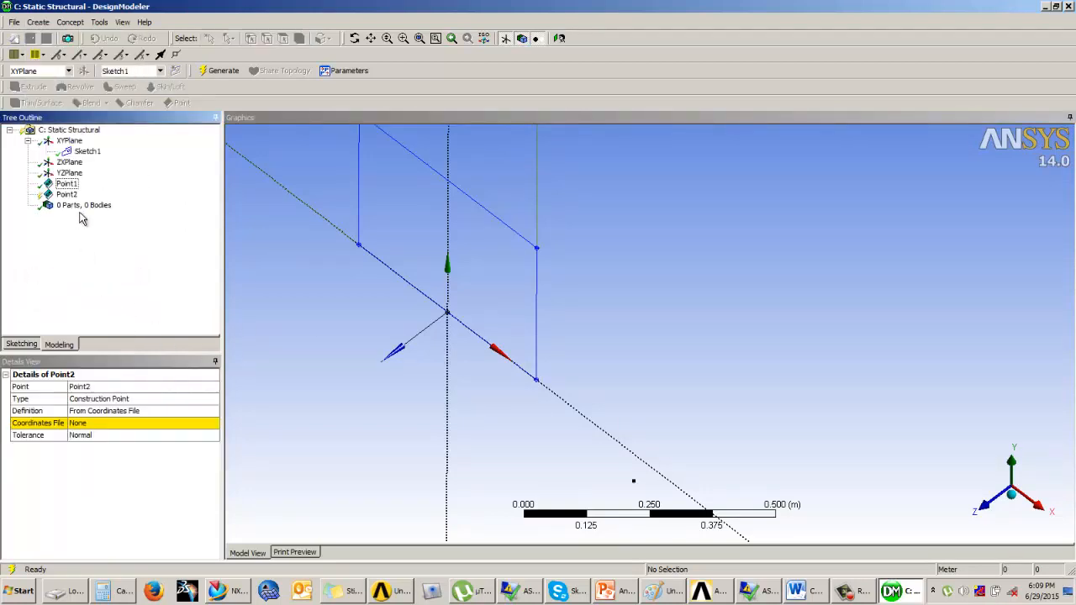
click(143, 411)
click(214, 411)
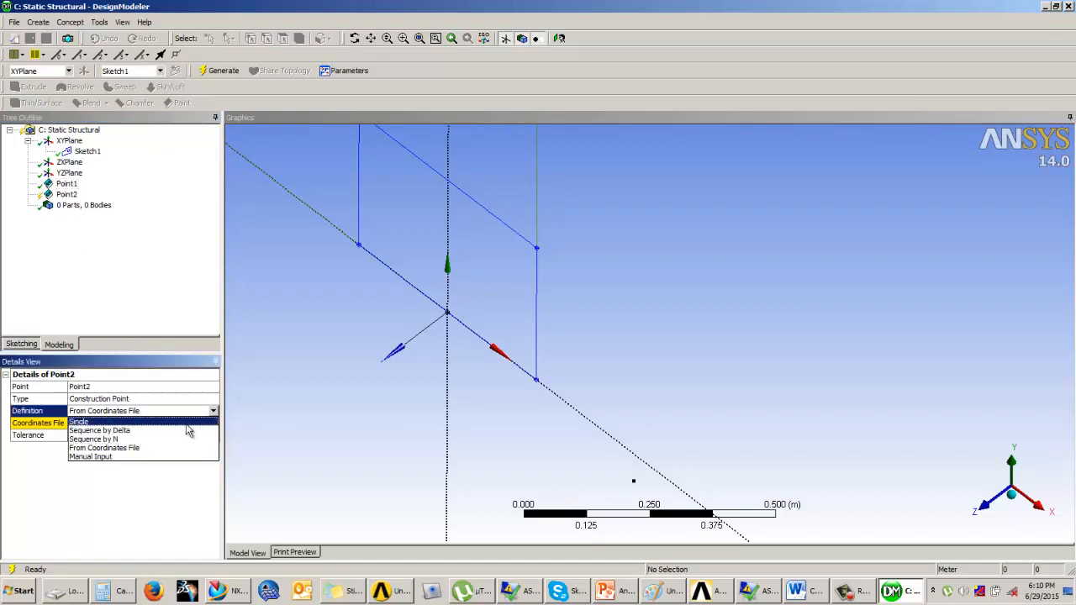
click(119, 456)
click(107, 436)
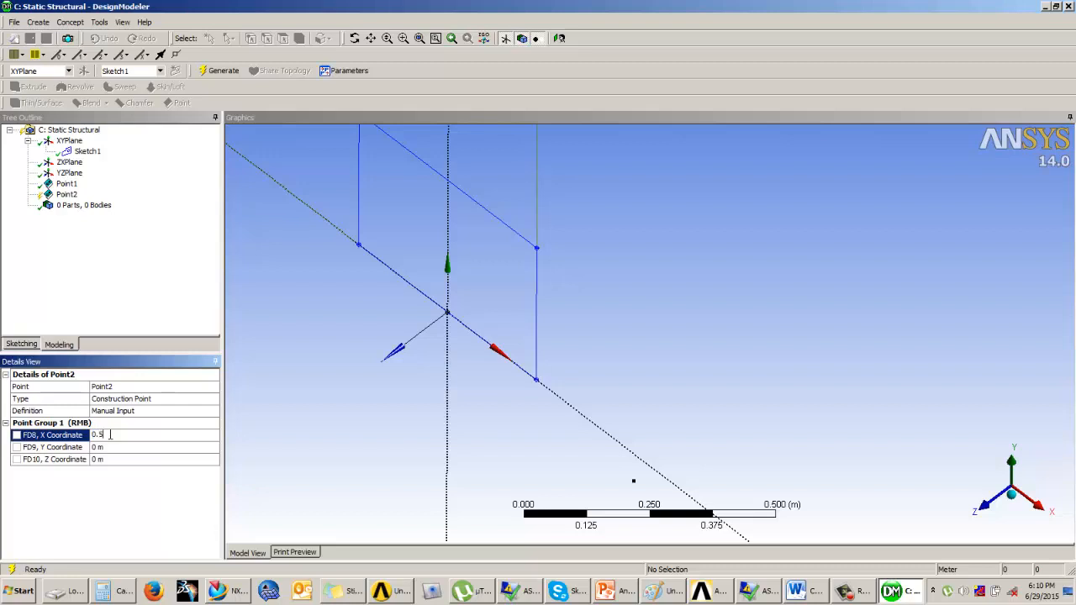
click(121, 459)
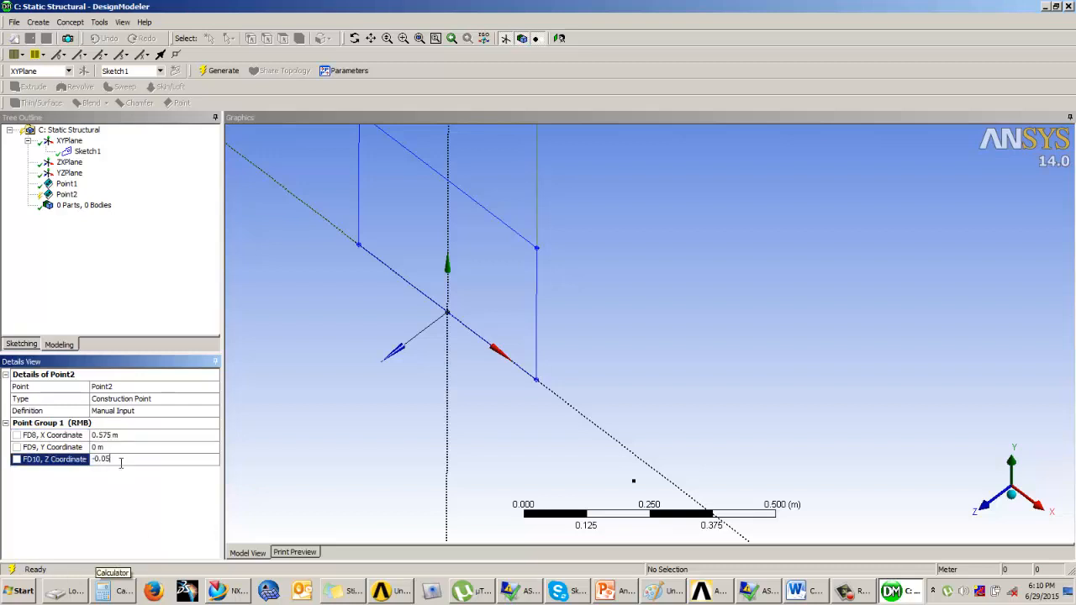
click(220, 70)
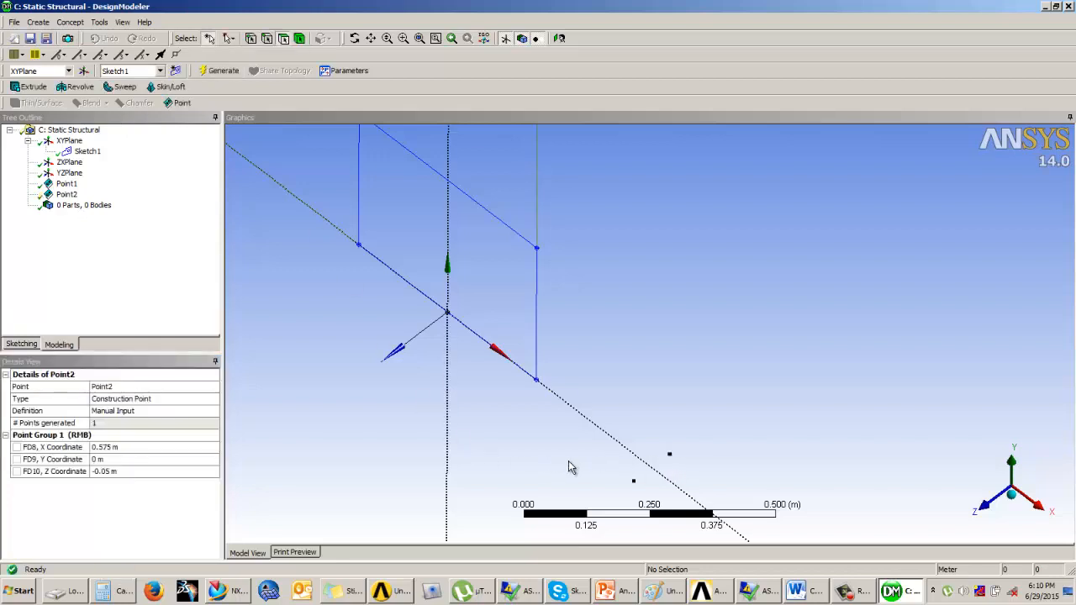
Create a line body from Sketch1's edges with Lines From Sketches and generate it
click(673, 395)
scroll(676, 395, up, 2)
scroll(677, 395, down, 4)
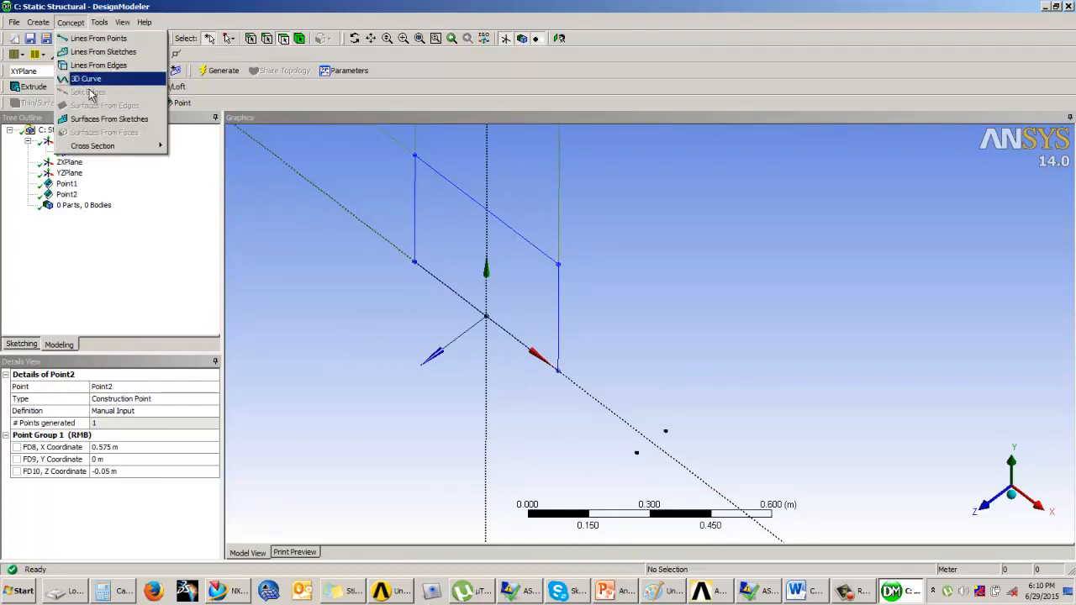
click(72, 23)
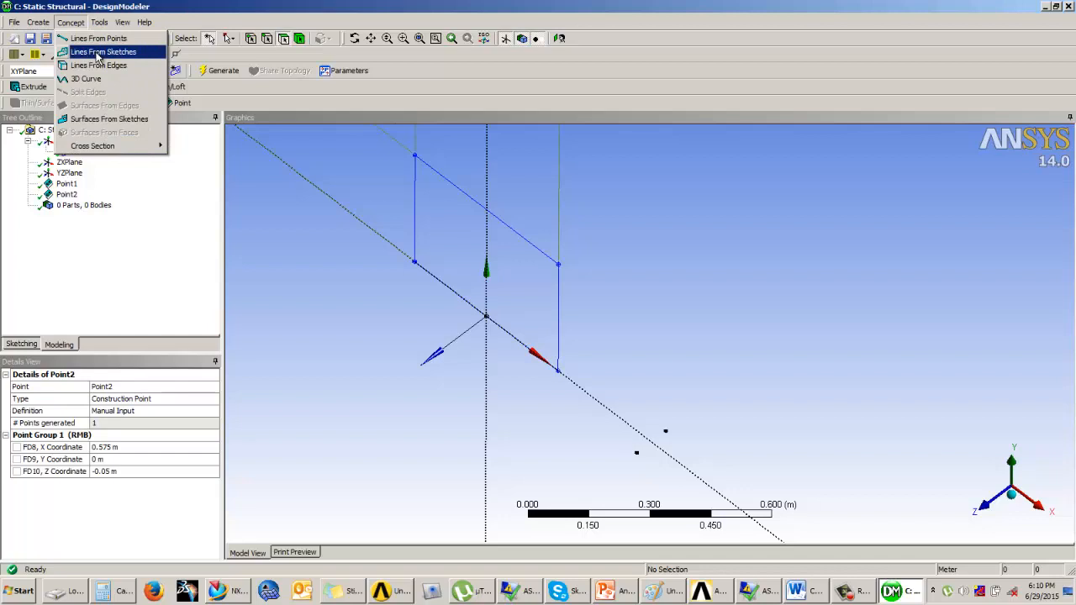
click(99, 52)
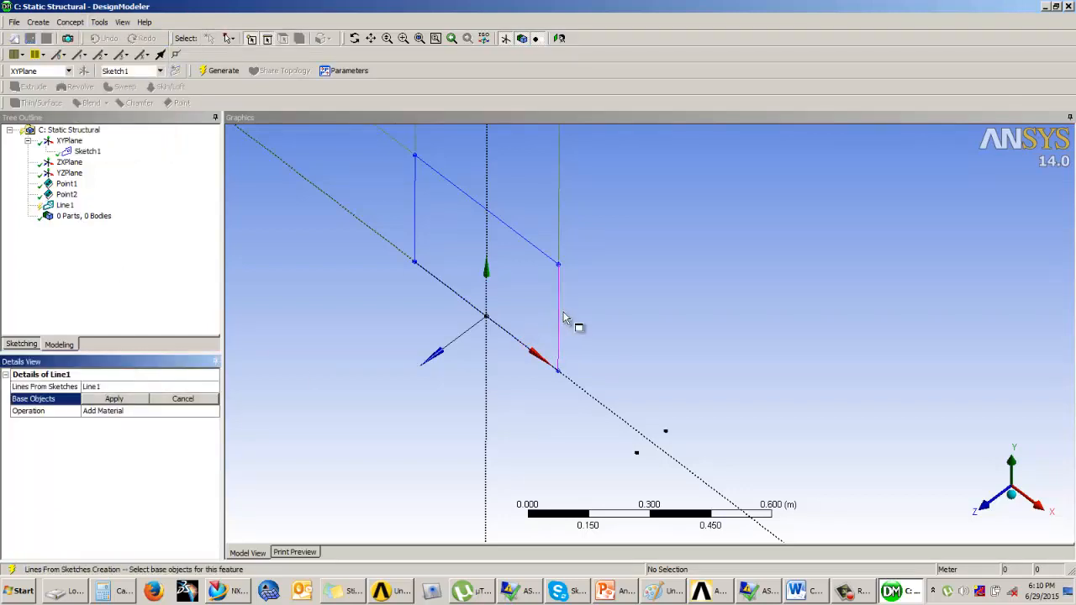
click(562, 319)
click(115, 398)
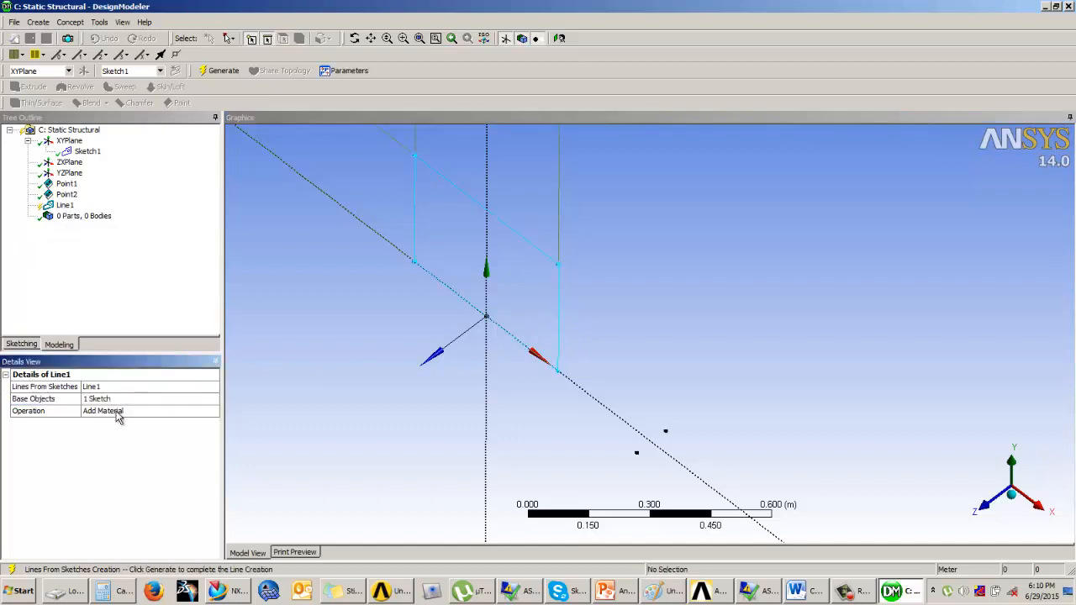
click(220, 72)
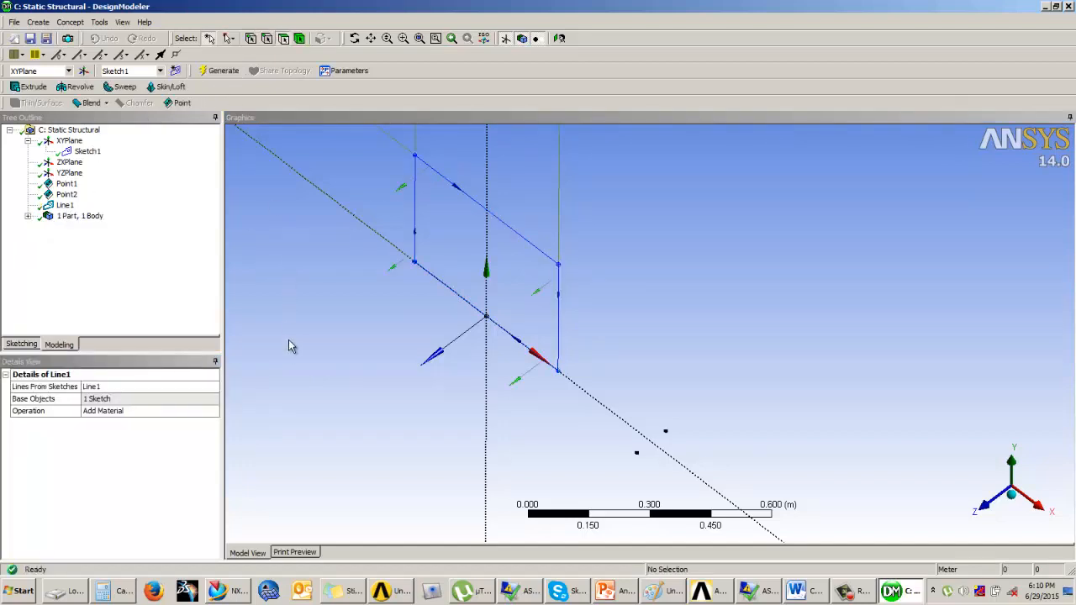
Create a line from points joining the rectangle's lower front corner to the nearer construction point, checking the Example 3 slide, and generate it
click(70, 22)
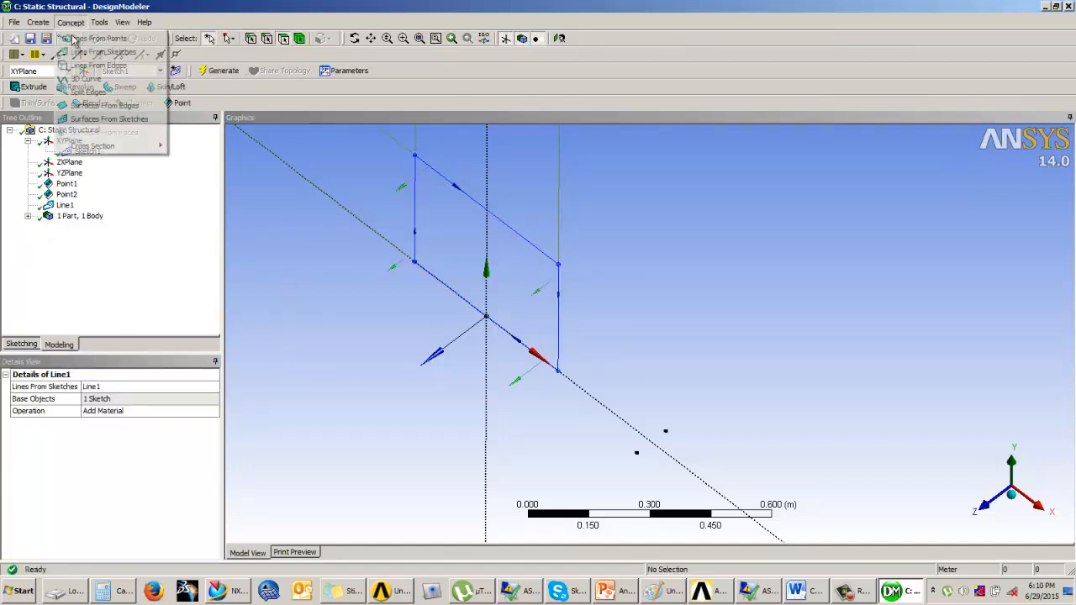
click(99, 39)
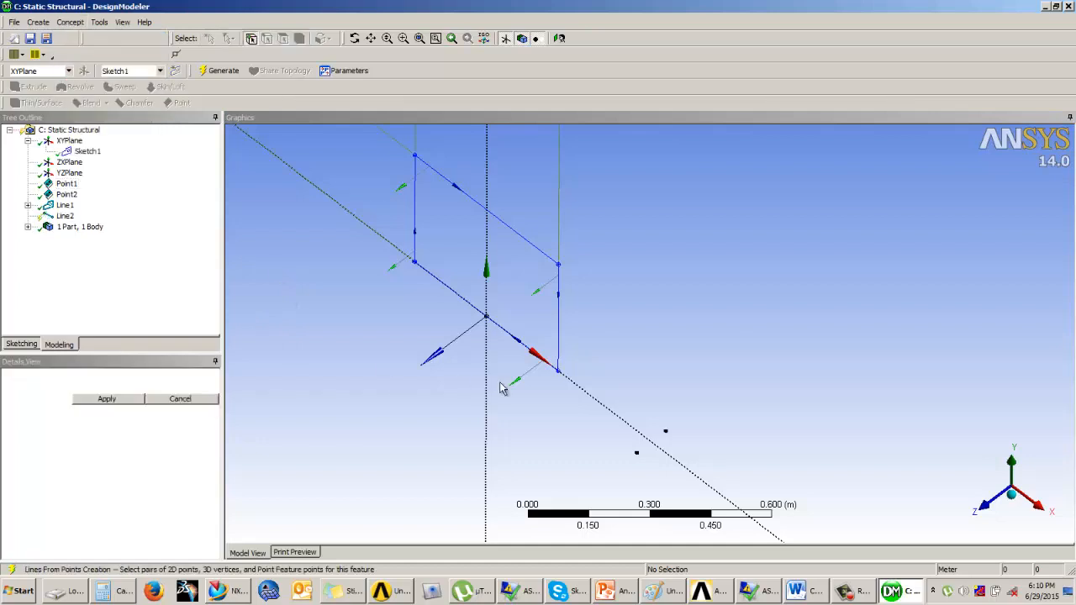
click(558, 370)
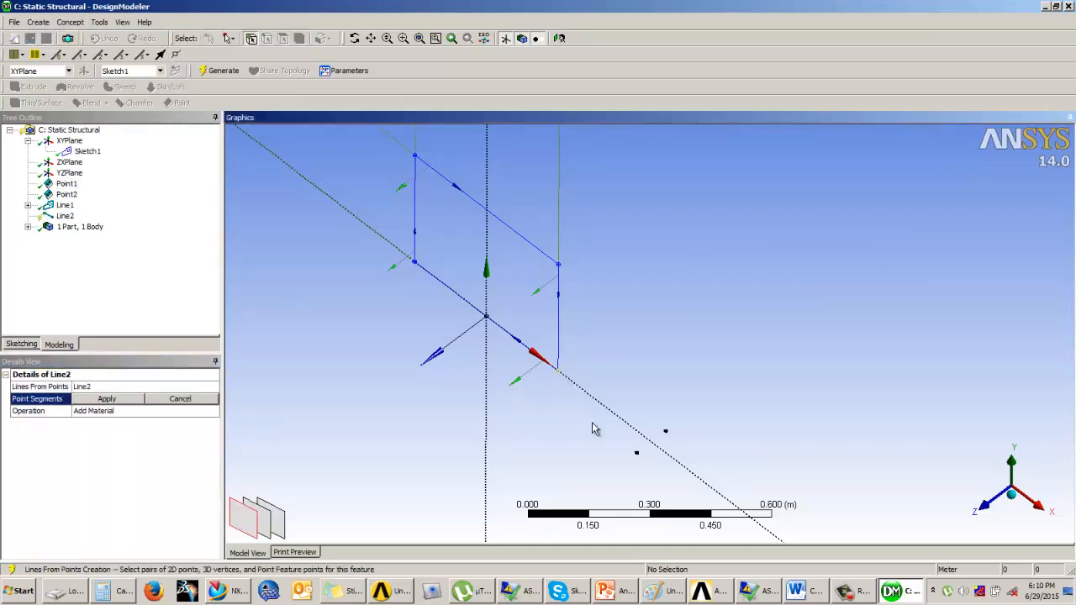
click(637, 453)
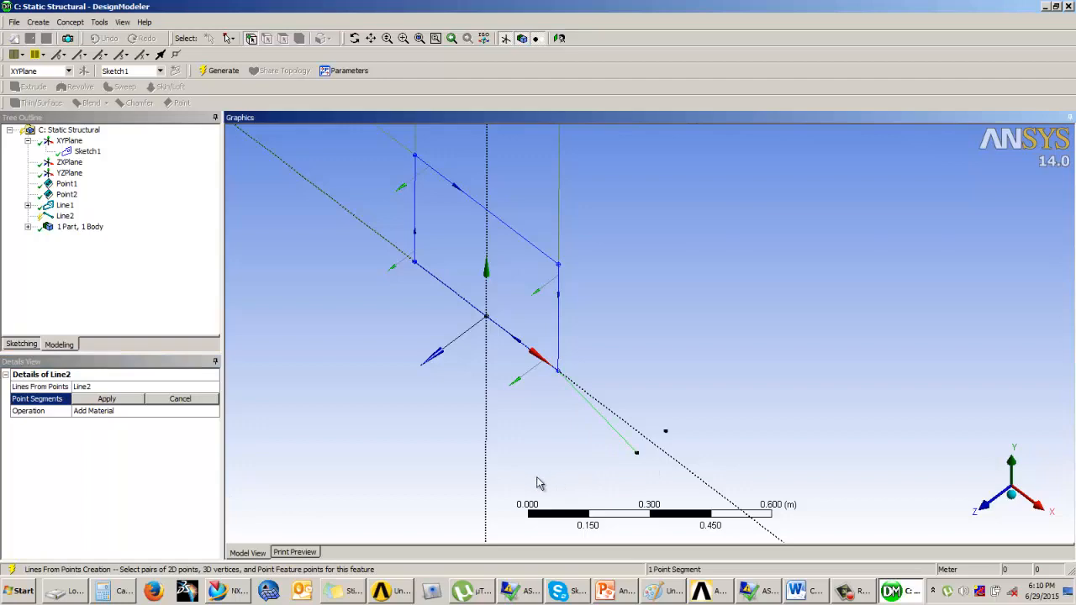
click(626, 593)
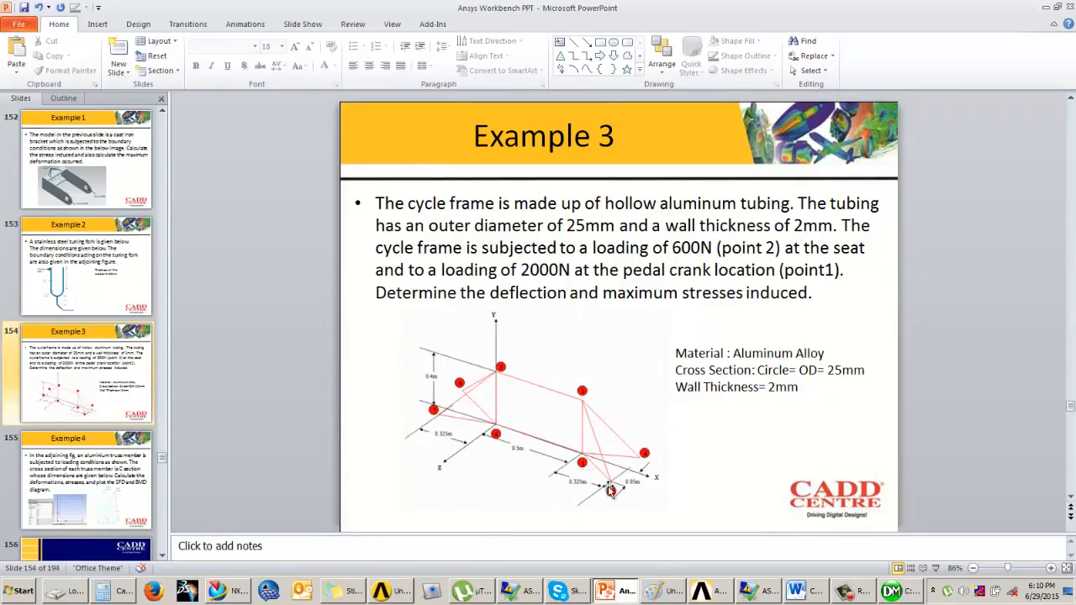
click(901, 594)
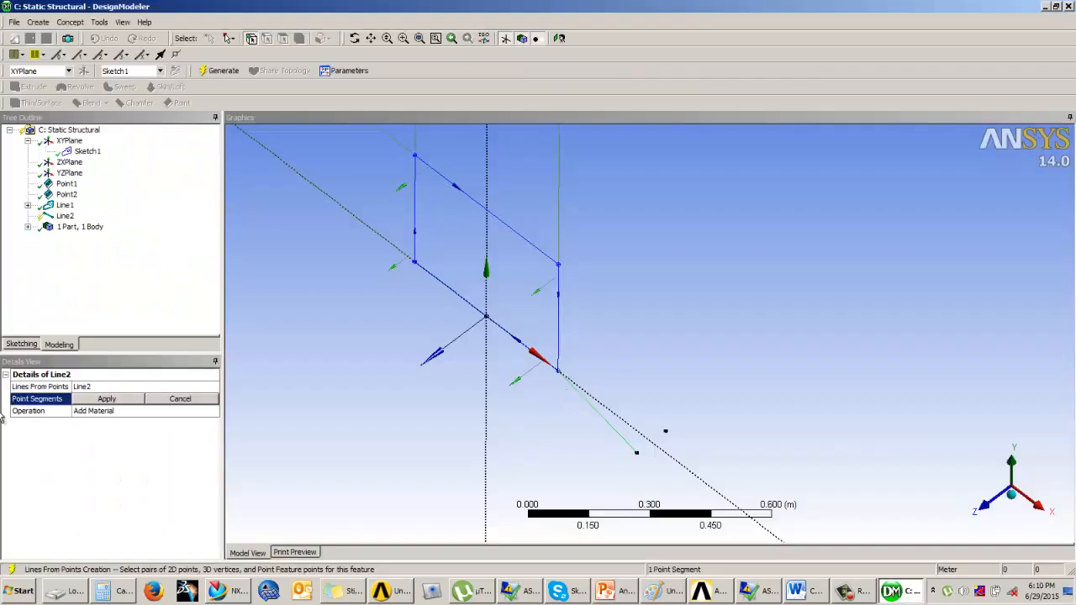
click(107, 399)
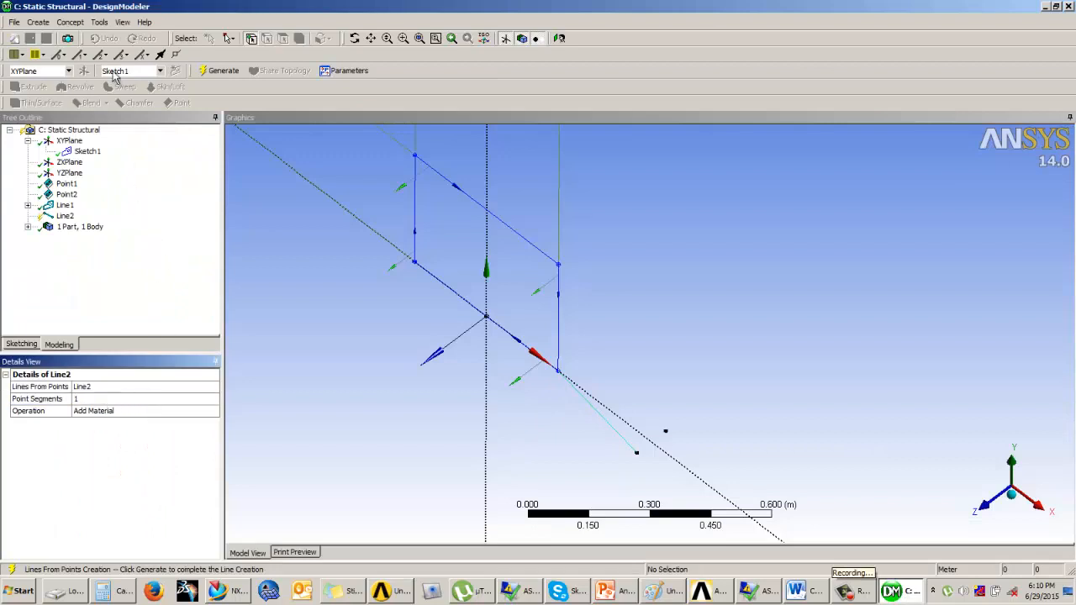
click(70, 22)
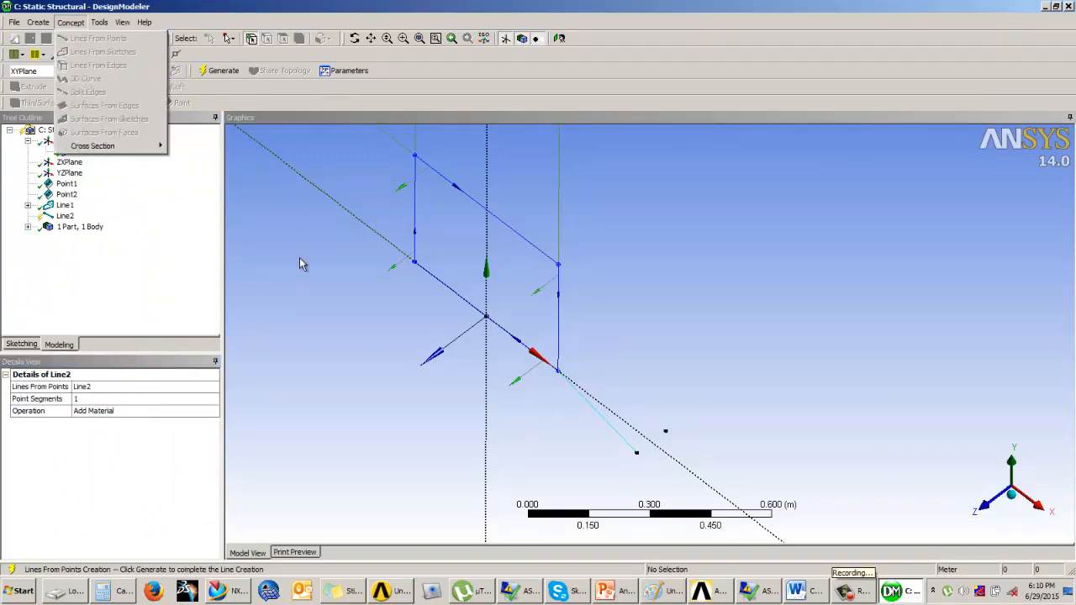
click(223, 71)
Create a line from points joining the rectangle's upper corner to the same construction point and generate it
click(71, 22)
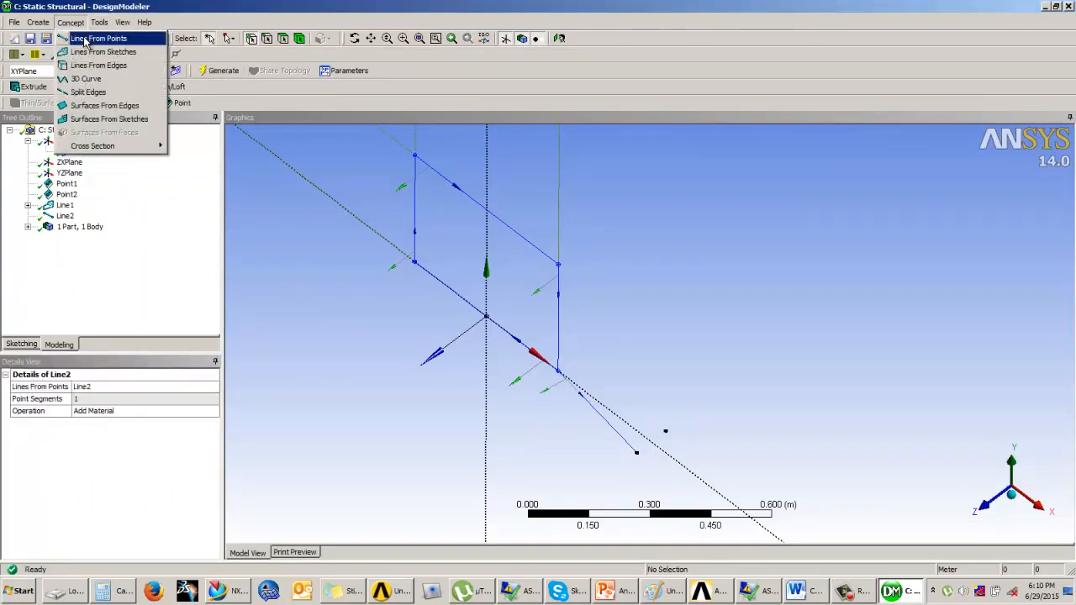
click(96, 39)
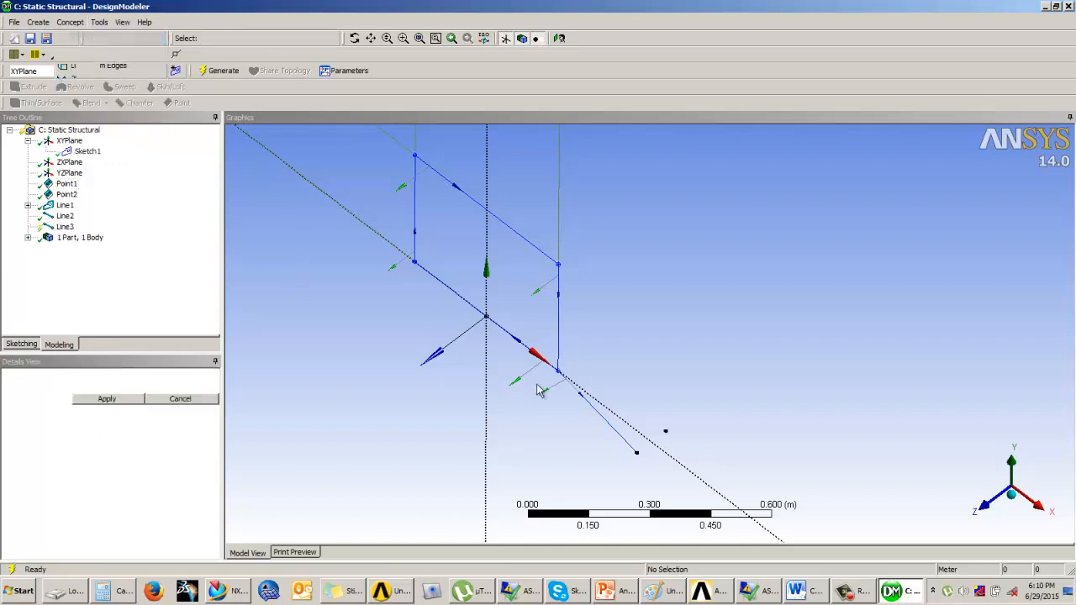
click(559, 267)
click(636, 454)
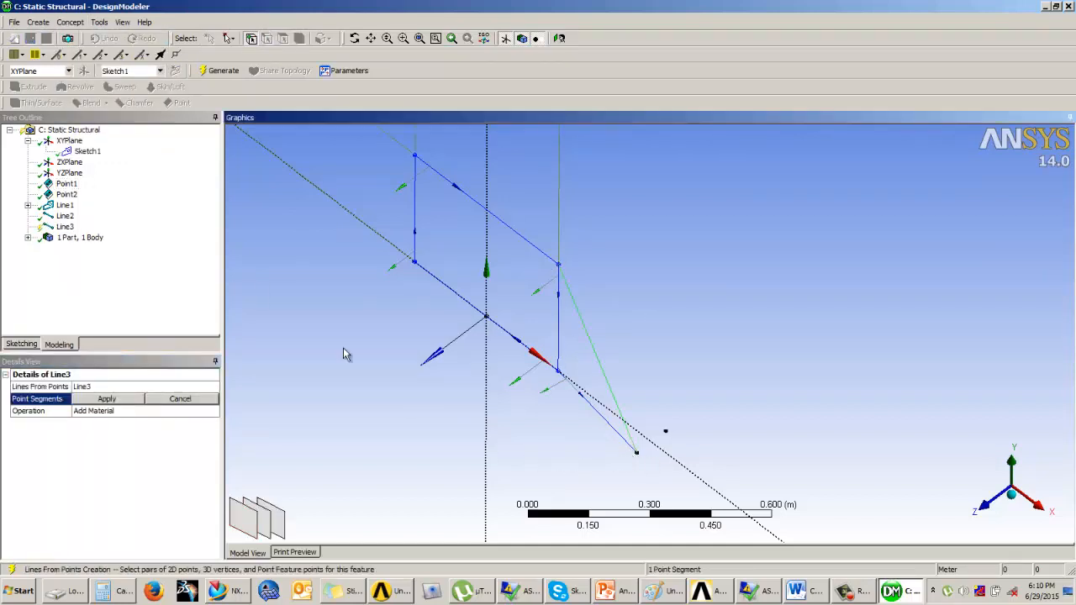
click(212, 73)
Create a line from points joining the rectangle's upper corner to the other construction point and generate it
middle_drag(538, 353, 492, 350)
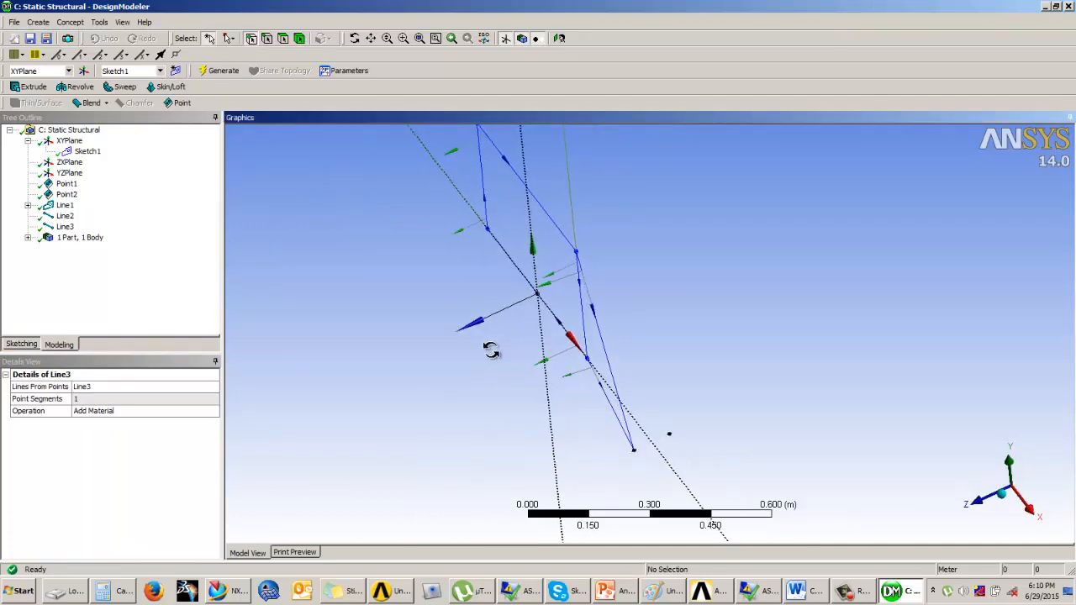
click(69, 22)
click(93, 38)
click(576, 252)
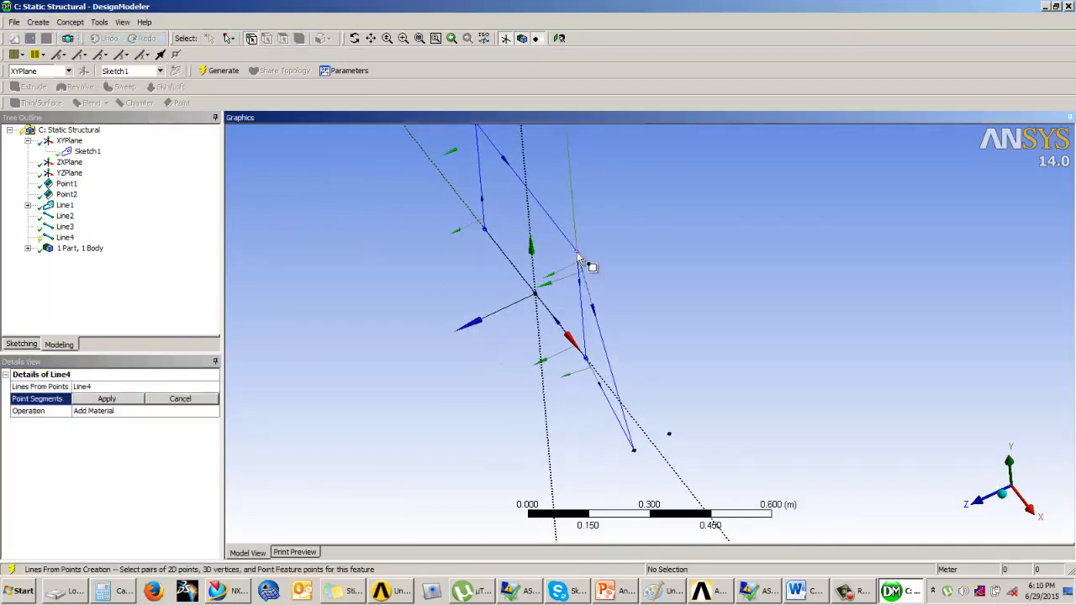
click(670, 436)
click(106, 398)
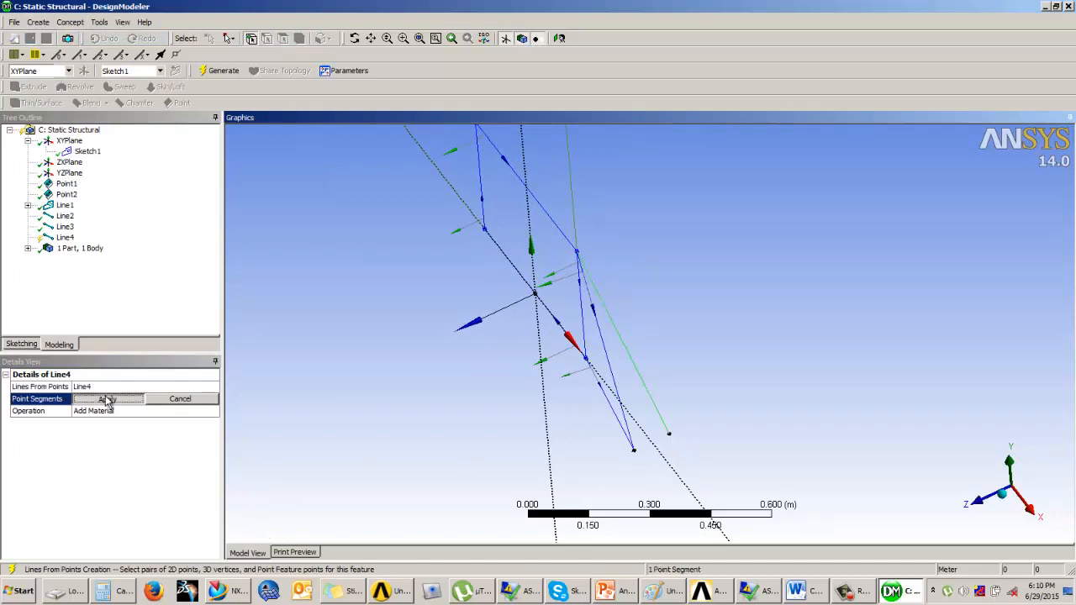
click(216, 72)
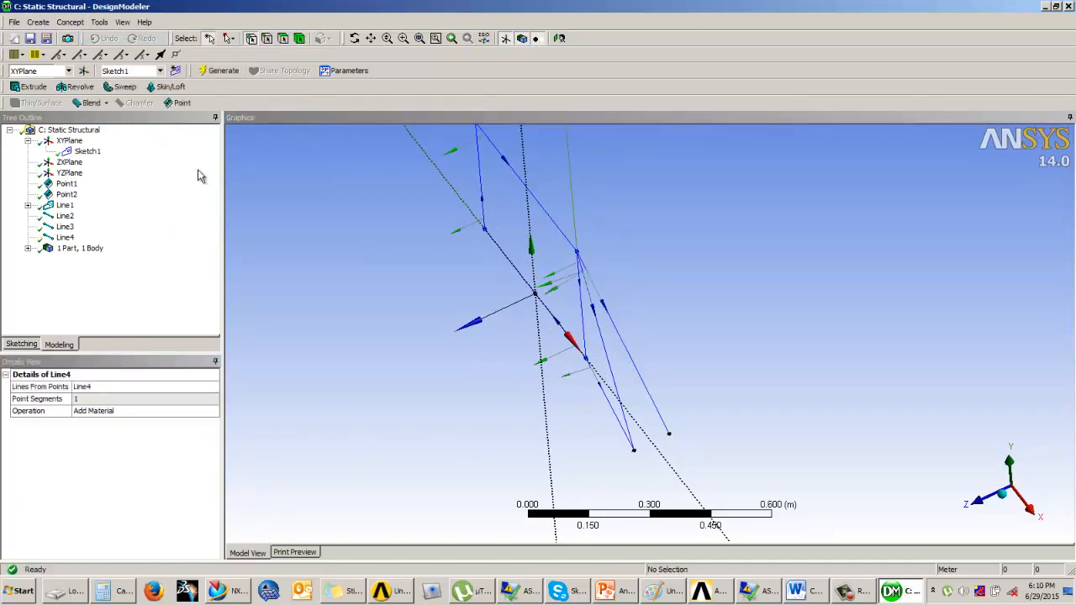
Create a line from points joining the rectangle's lower corner to the other construction point and generate it
click(70, 21)
click(94, 38)
middle_drag(632, 403, 615, 416)
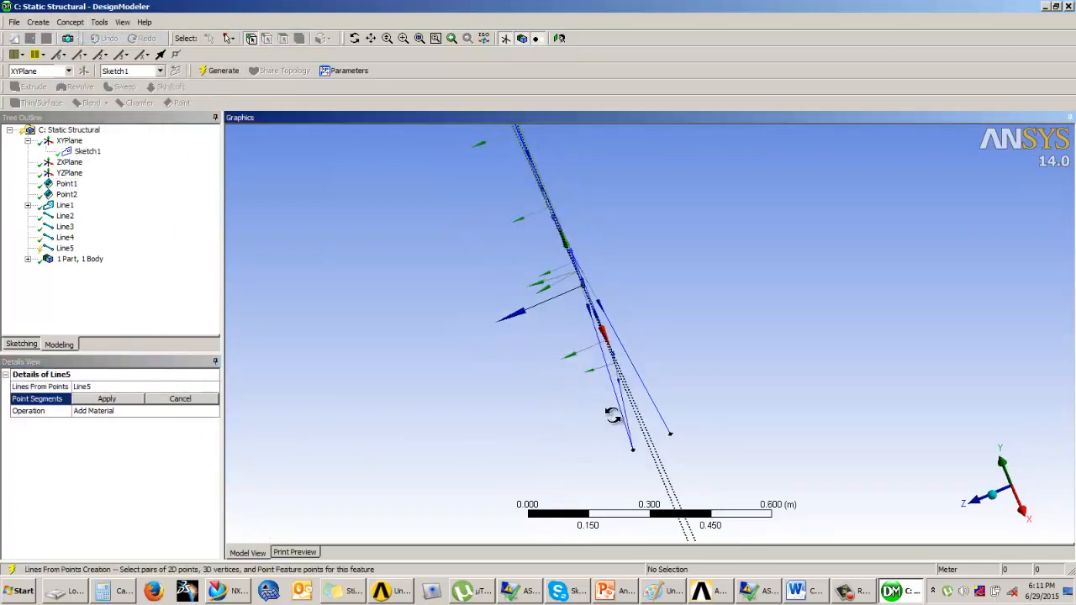
click(671, 436)
click(99, 400)
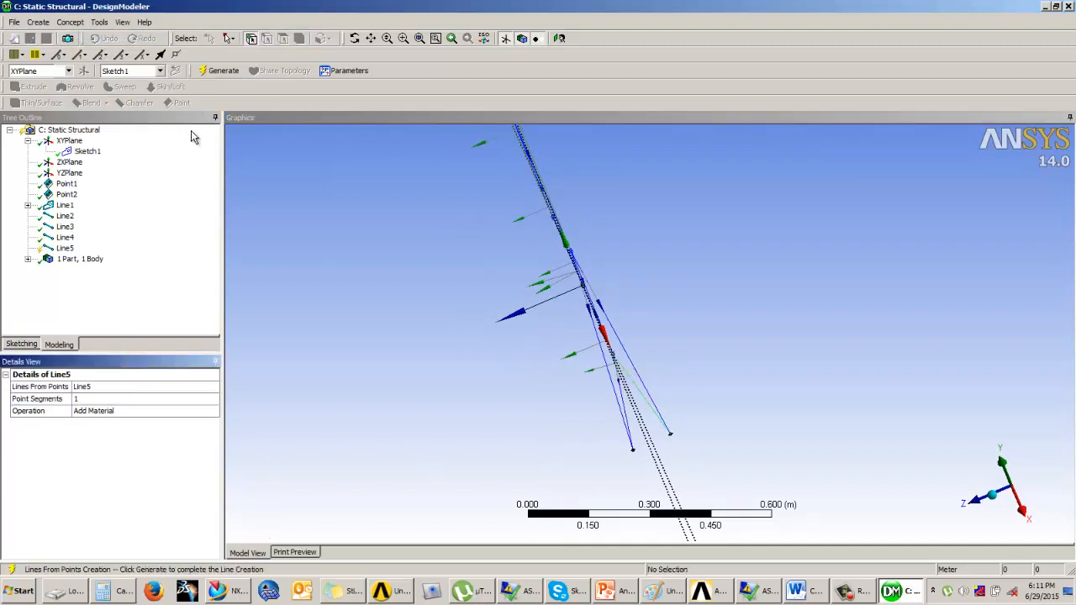
click(204, 74)
mouse_move(343, 276)
middle_down()
mouse_move(512, 300)
mouse_move(488, 312)
mouse_move(507, 328)
mouse_move(509, 305)
mouse_move(511, 329)
mouse_move(611, 358)
mouse_move(478, 289)
mouse_move(557, 389)
mouse_move(686, 460)
middle_up()
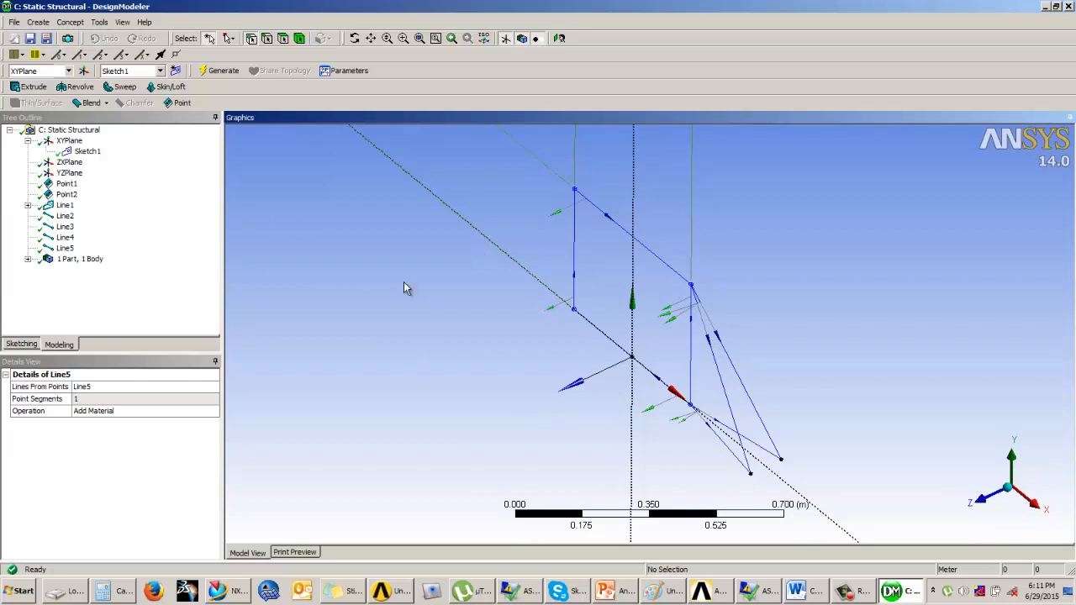
click(38, 22)
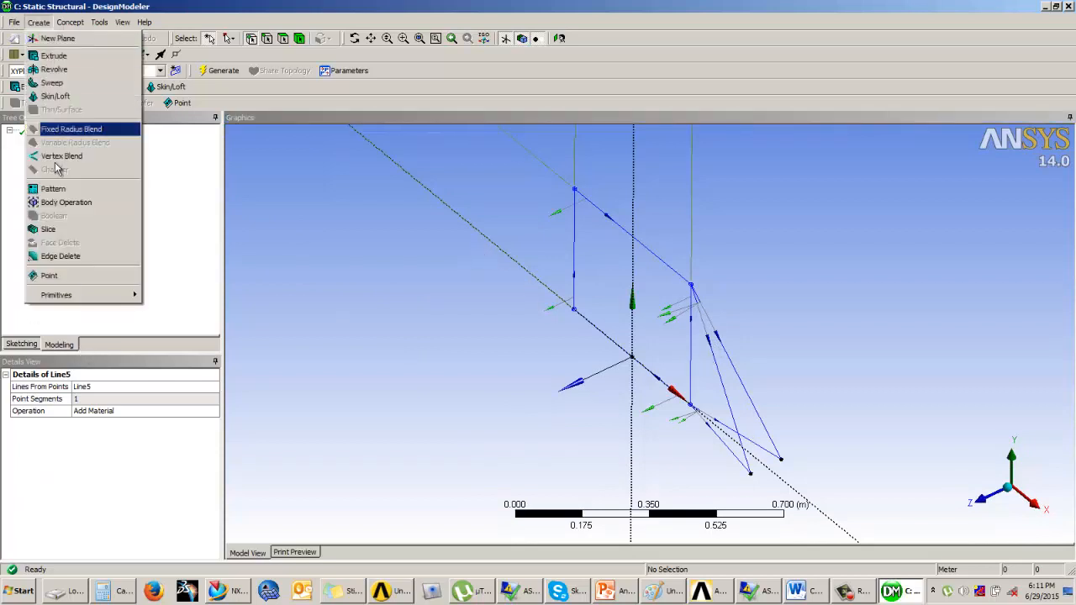
click(61, 206)
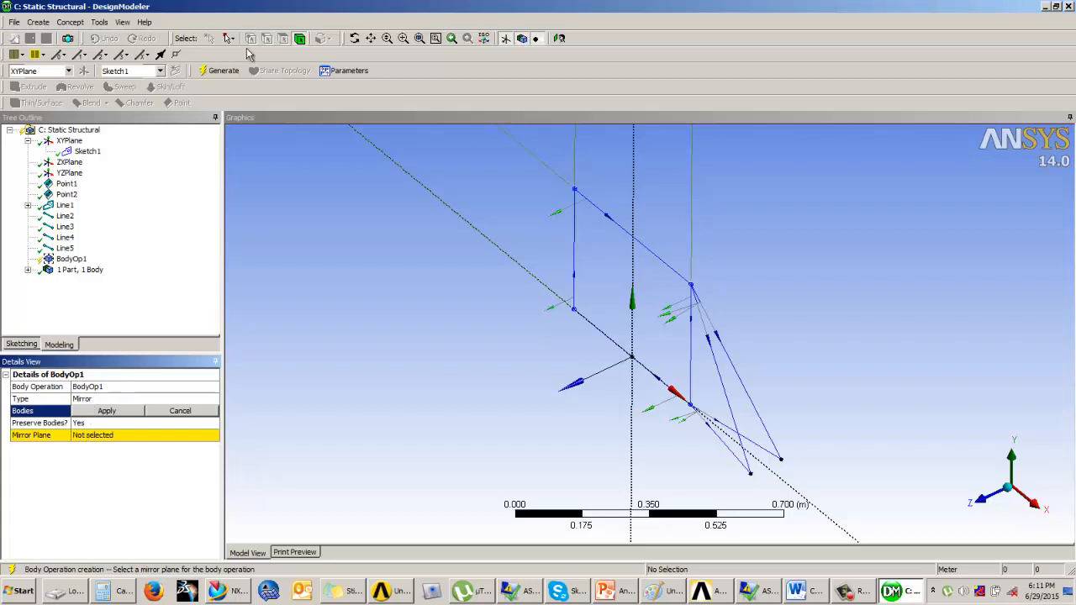
click(92, 435)
click(100, 410)
right_click(71, 258)
click(94, 281)
click(497, 336)
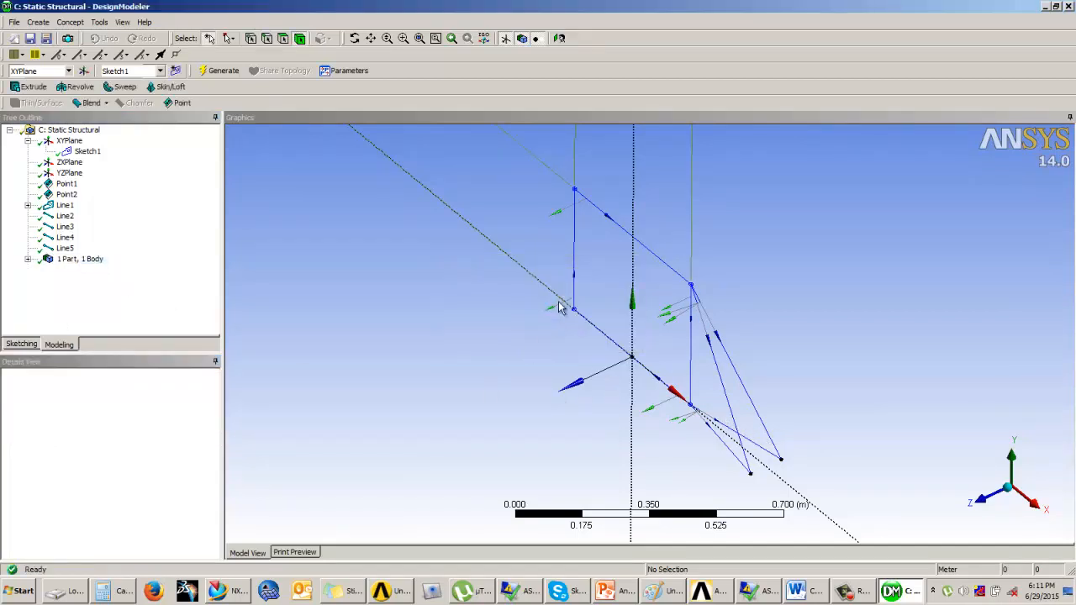
Create a Manual Input point at X -0.575 m, Z -0.05 m and generate it
ctrl+middle_drag(527, 294, 593, 362)
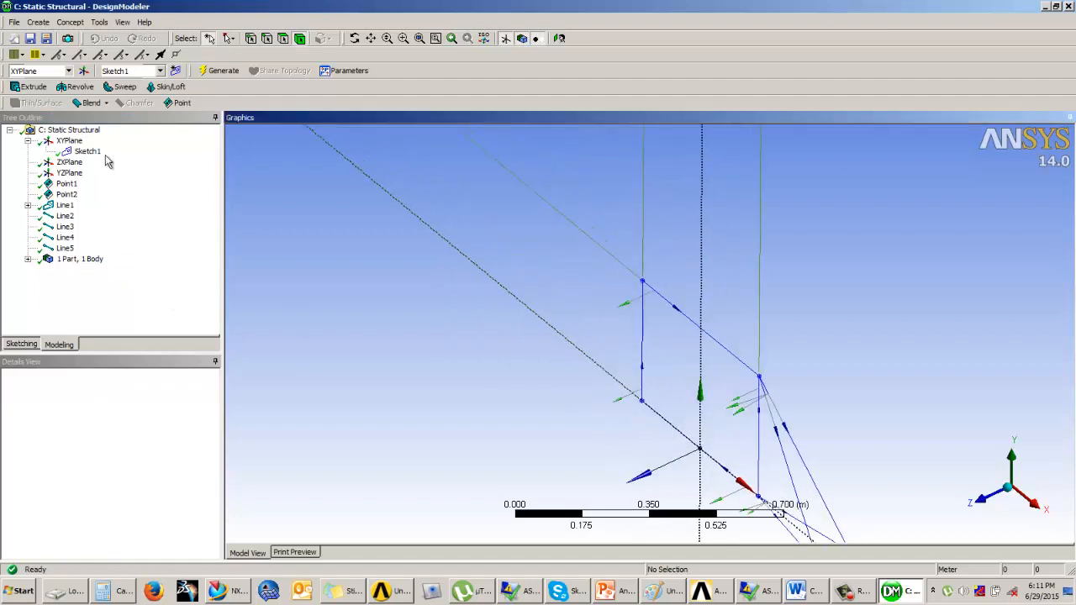
click(38, 22)
click(58, 277)
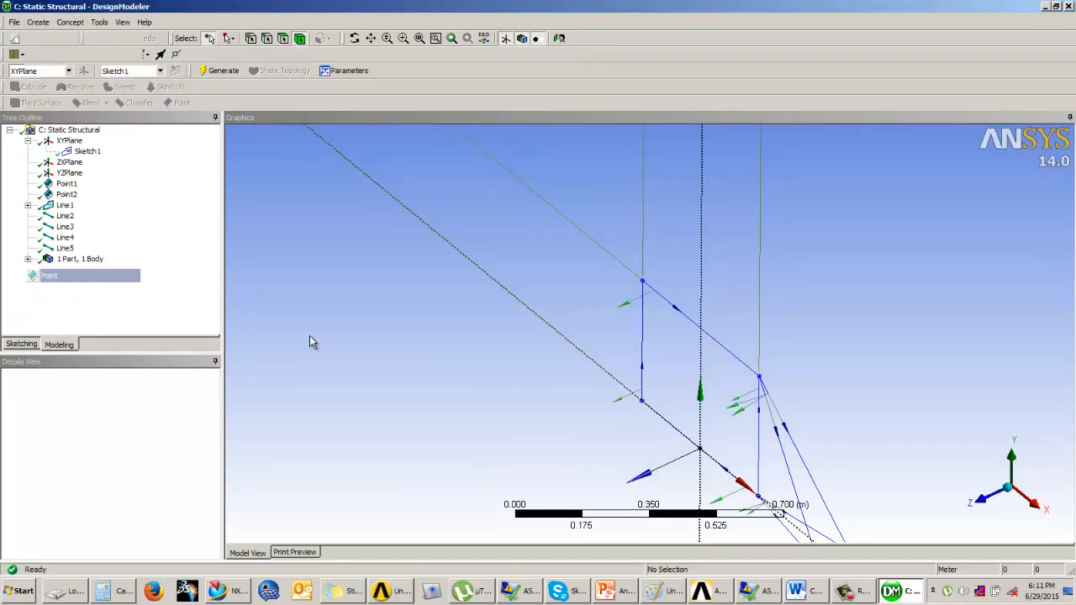
click(159, 412)
click(213, 412)
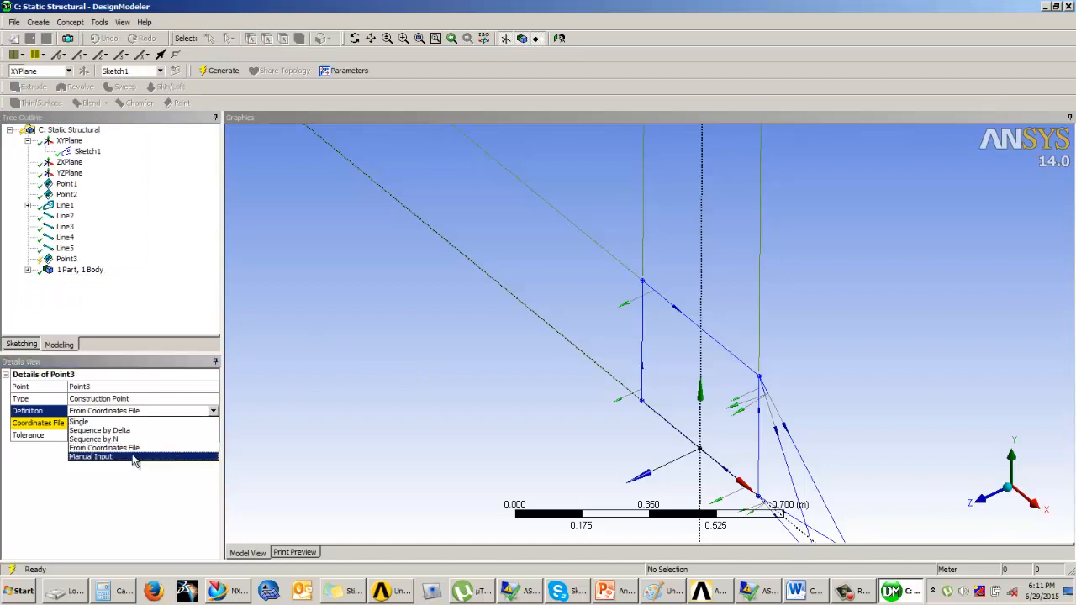
click(130, 458)
click(106, 436)
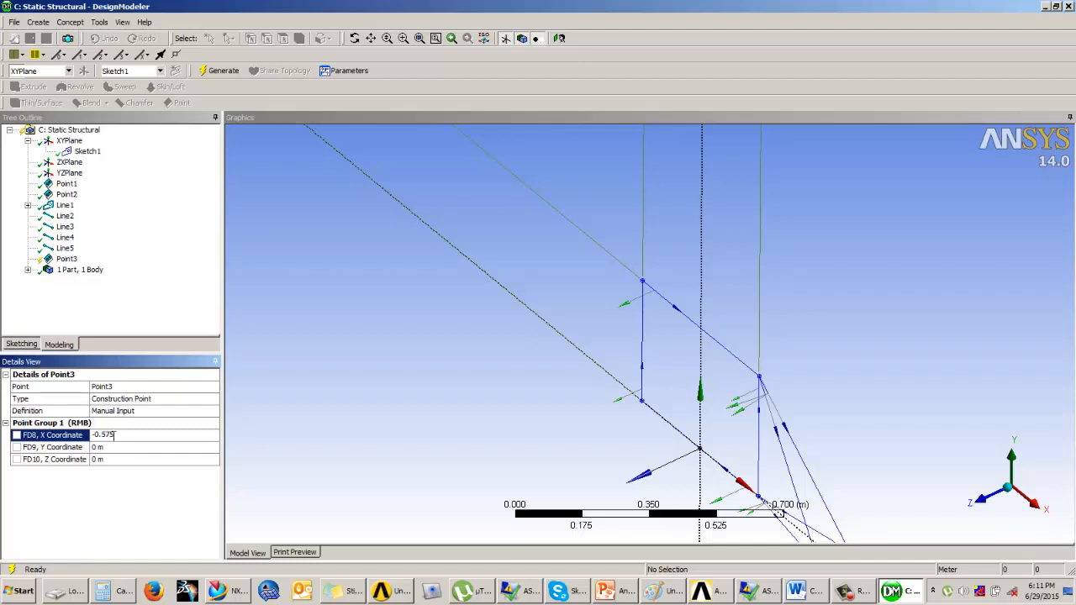
click(112, 458)
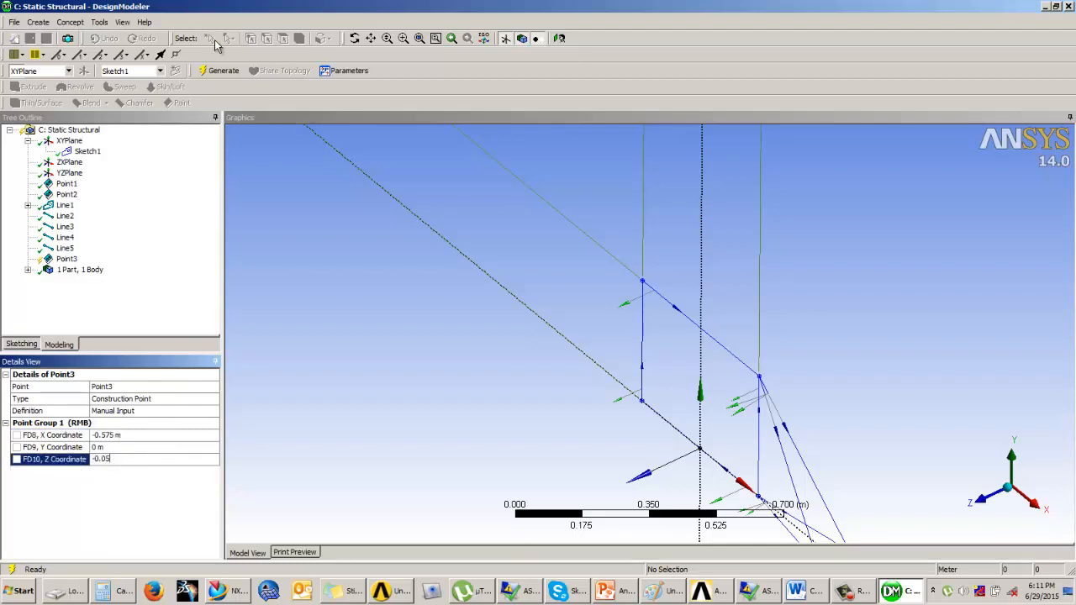
click(221, 71)
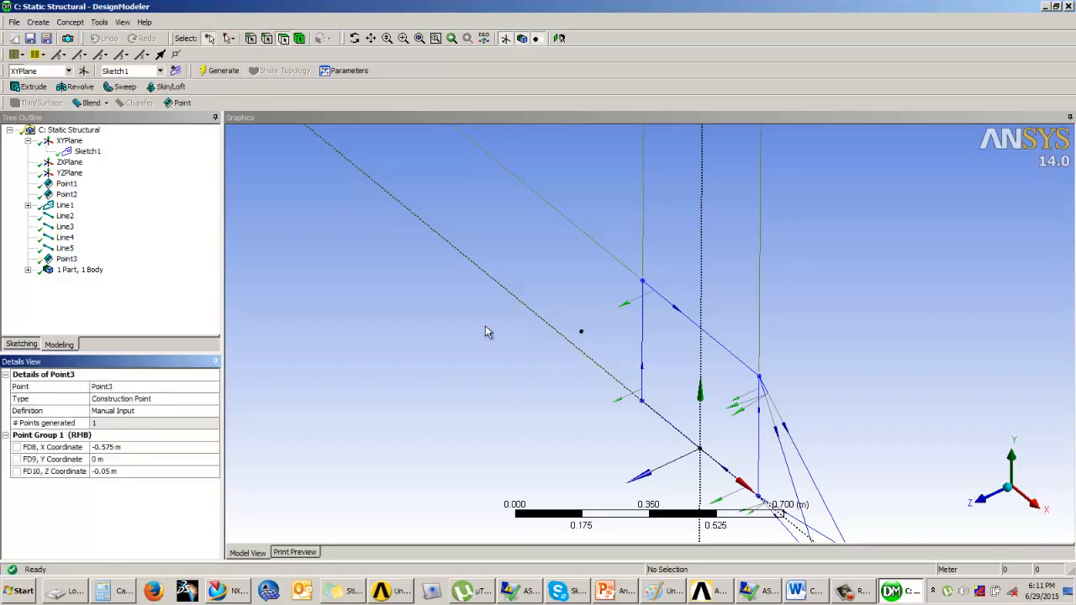
Create a Manual Input construction point at X -0.575 m, Z 0.05 m and generate it
click(38, 22)
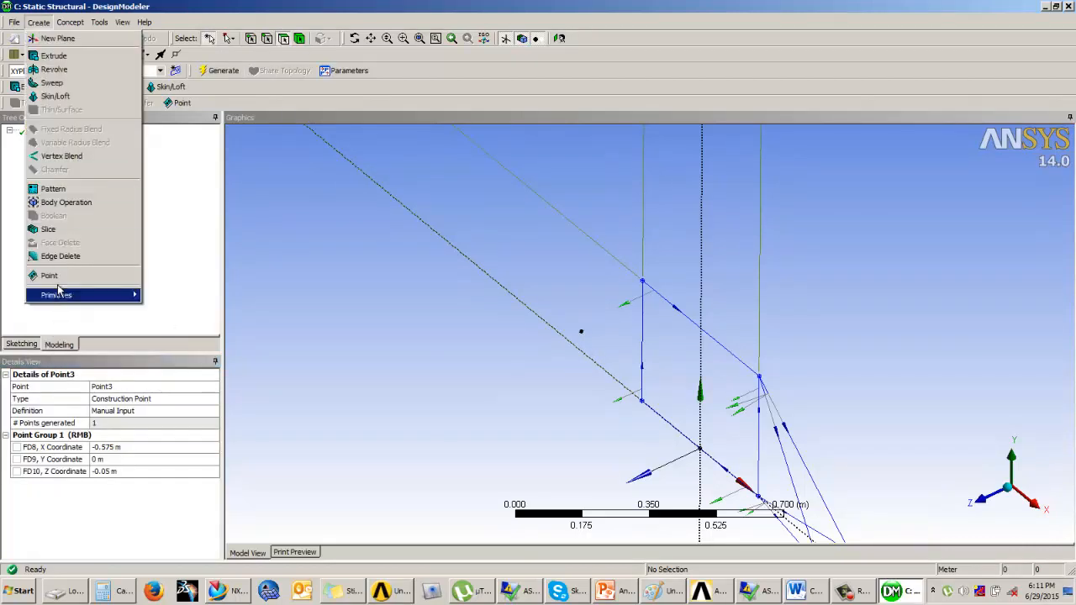
click(46, 278)
click(151, 411)
click(213, 411)
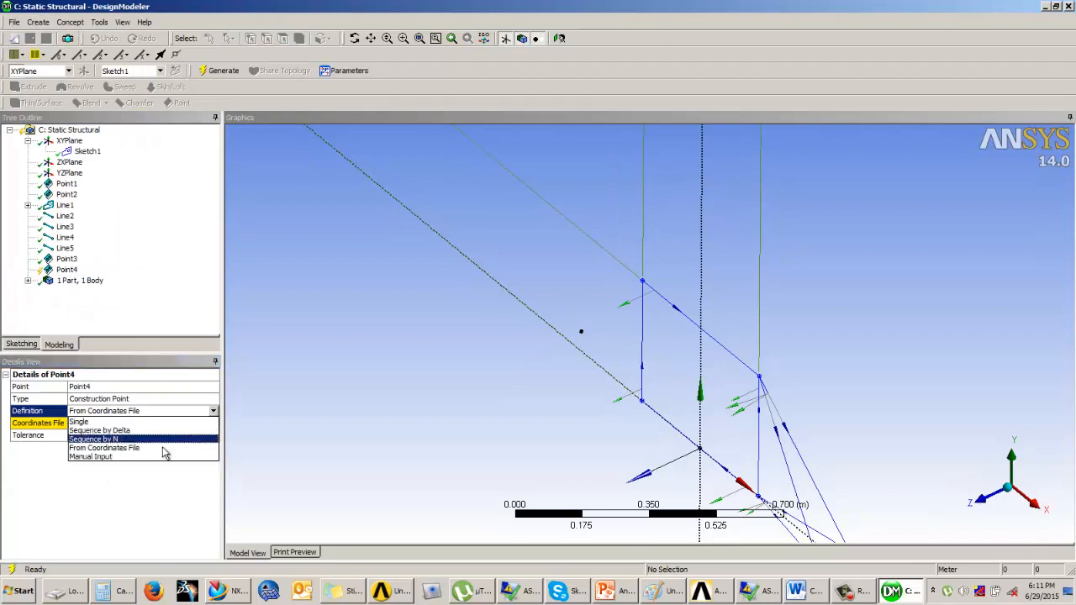
click(126, 456)
click(110, 434)
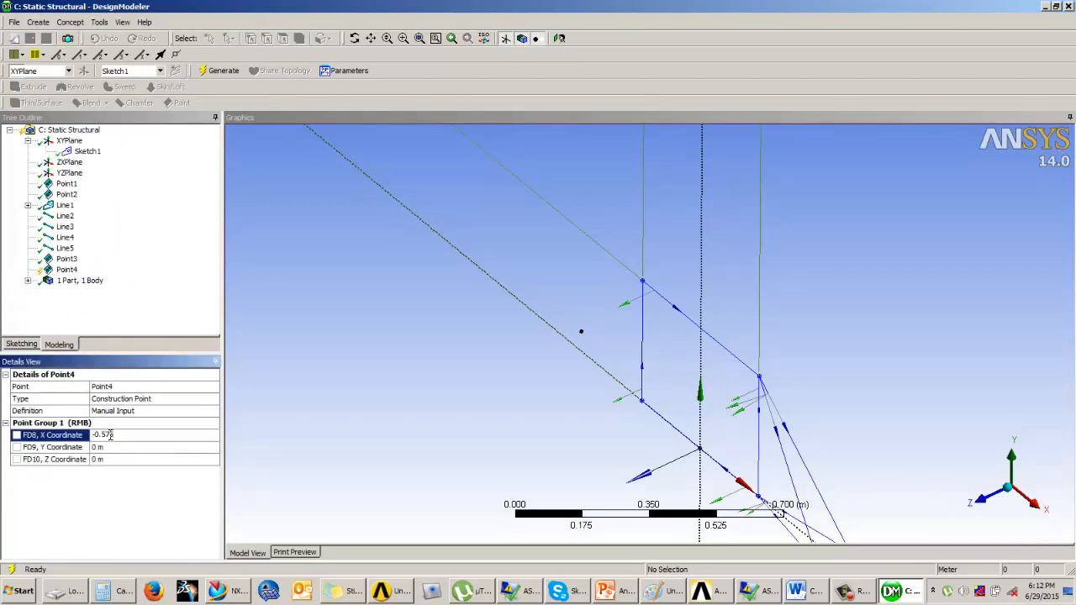
click(105, 460)
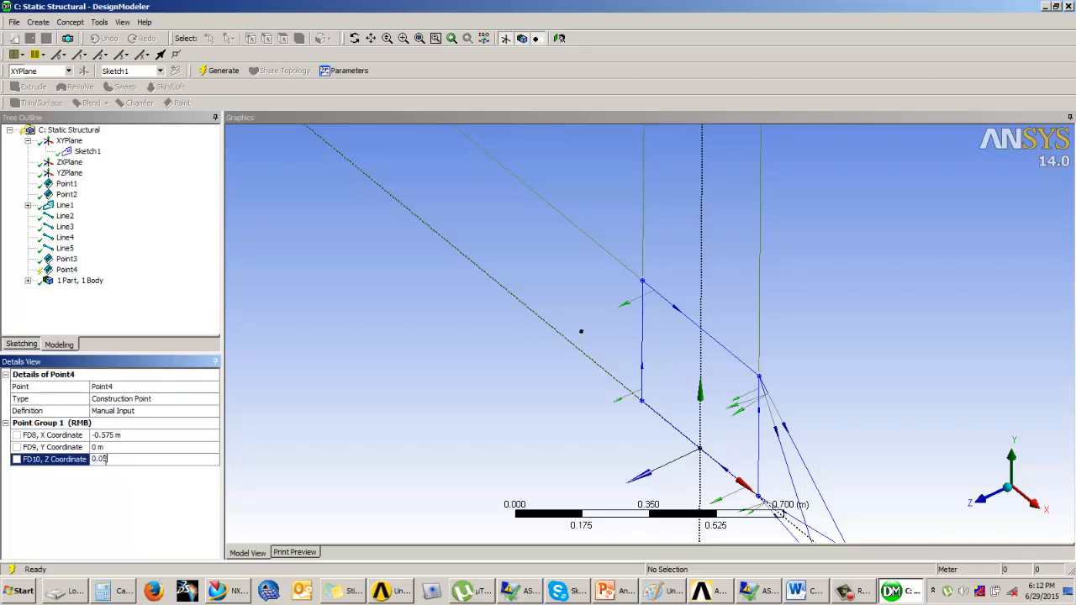
text(0.05)
click(220, 71)
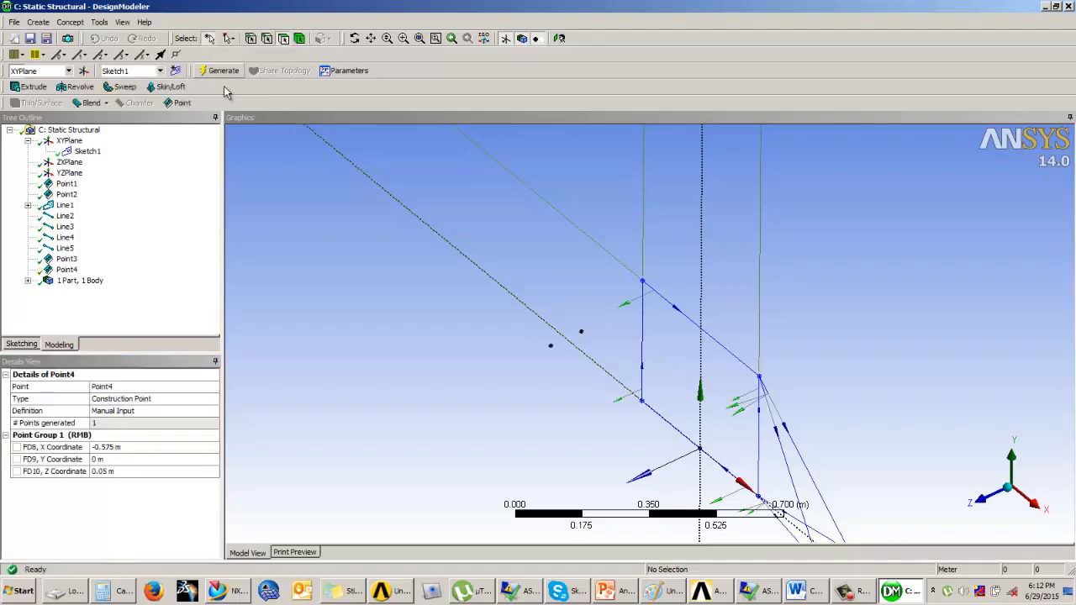
Create a line from points joining the new point to the rectangle's lower corner and generate it
click(69, 21)
click(92, 36)
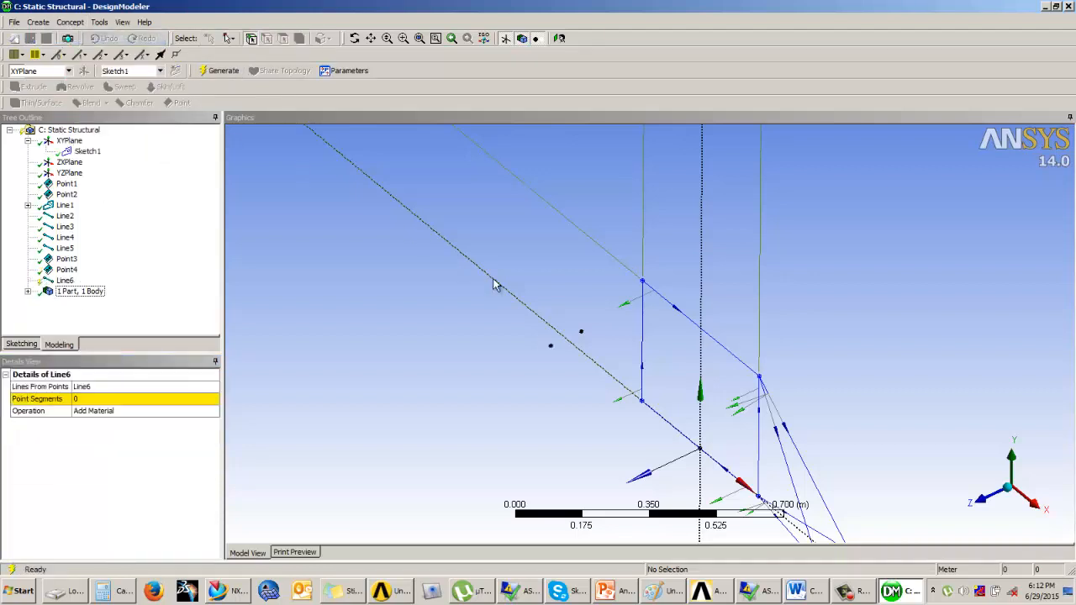
click(551, 347)
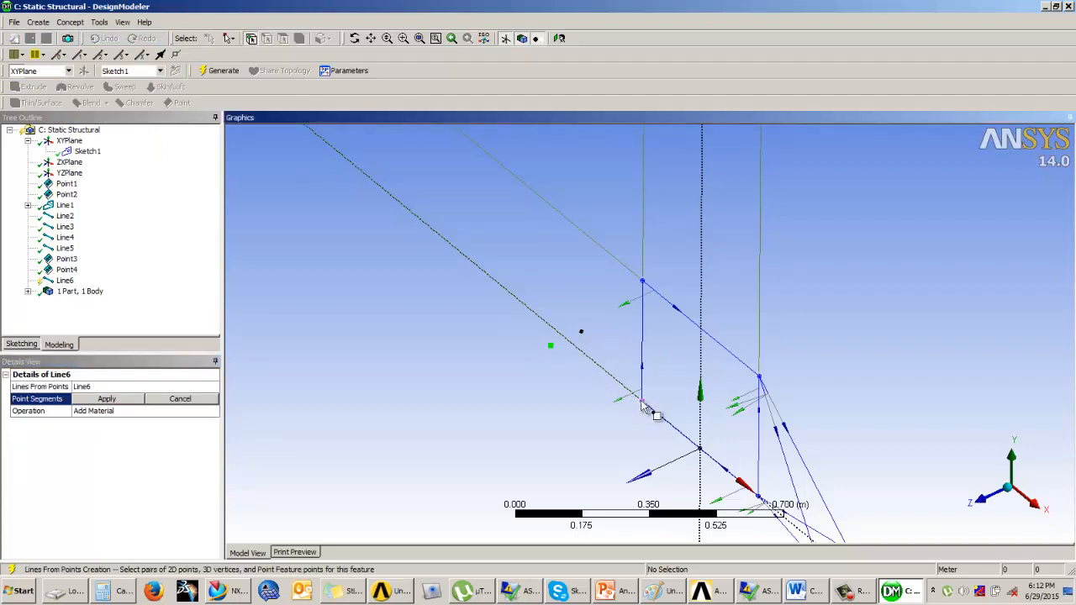
click(642, 401)
click(220, 71)
Create a line from points joining the first manual point to the rectangle's lower corner and generate it
click(69, 22)
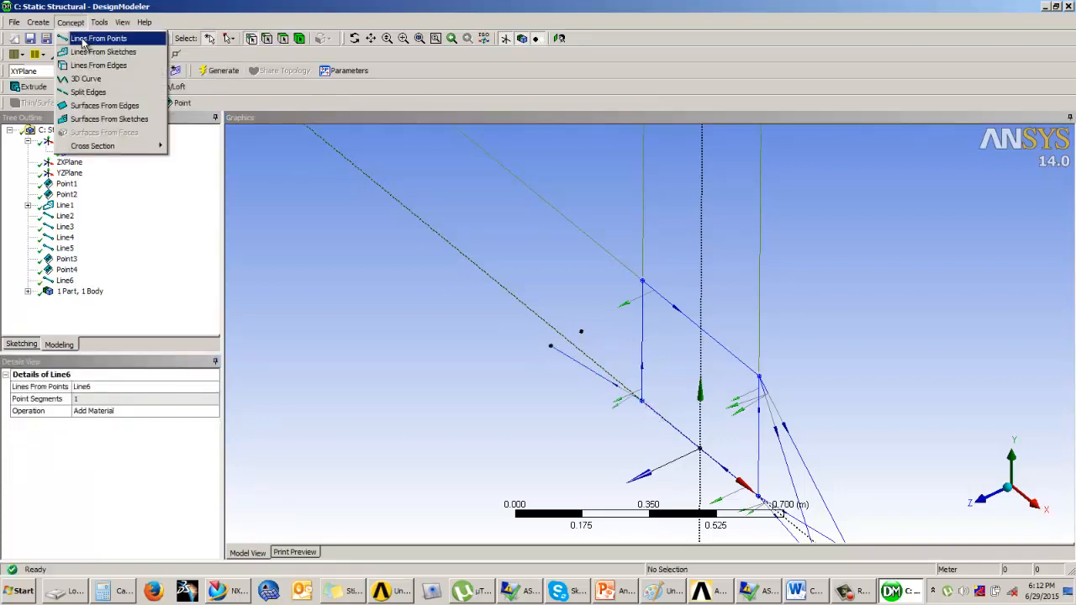
click(92, 38)
click(581, 332)
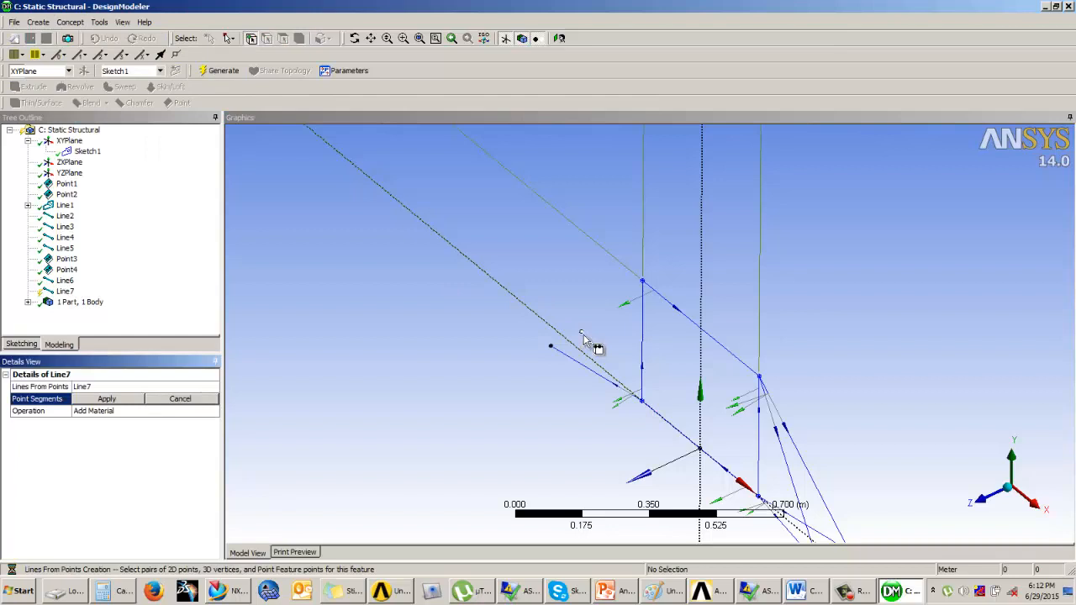
click(644, 403)
click(221, 70)
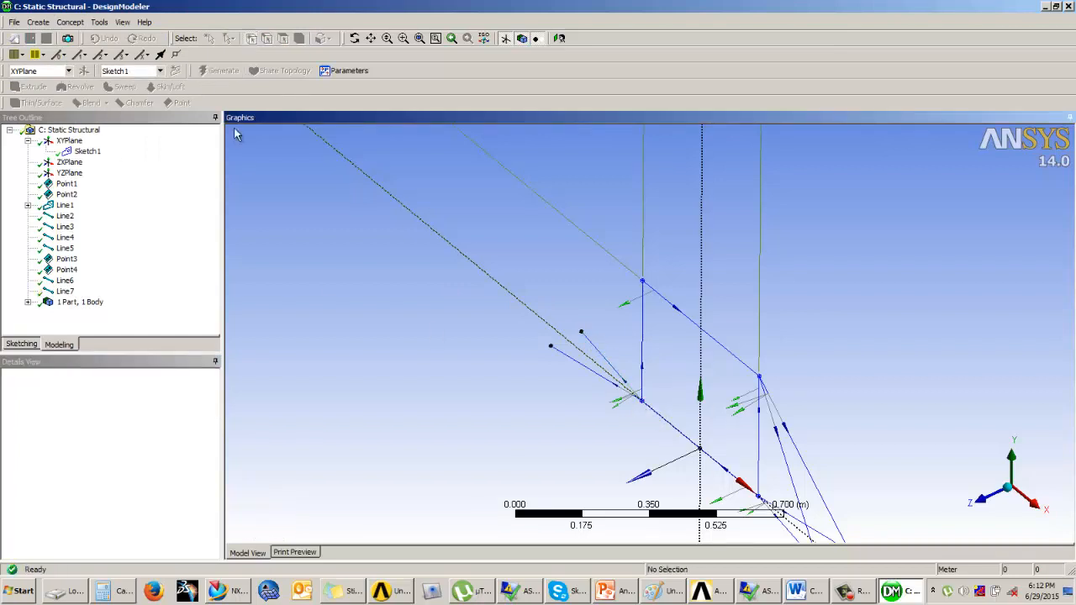
Create a line from points joining the first manual point to the rectangle's upper corner and generate it
click(70, 22)
click(92, 38)
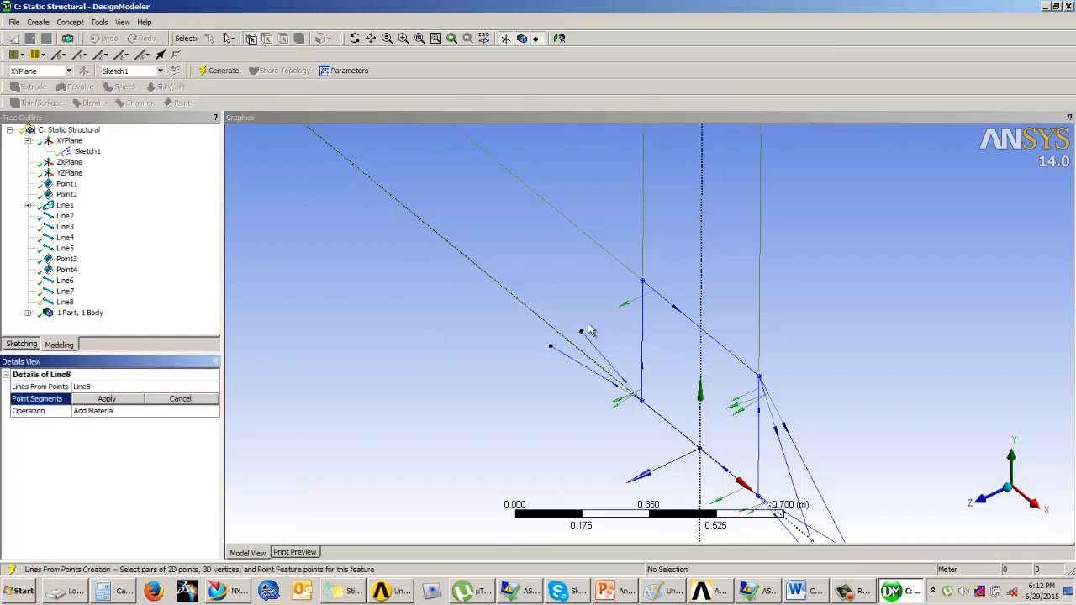
click(581, 332)
click(642, 281)
click(220, 71)
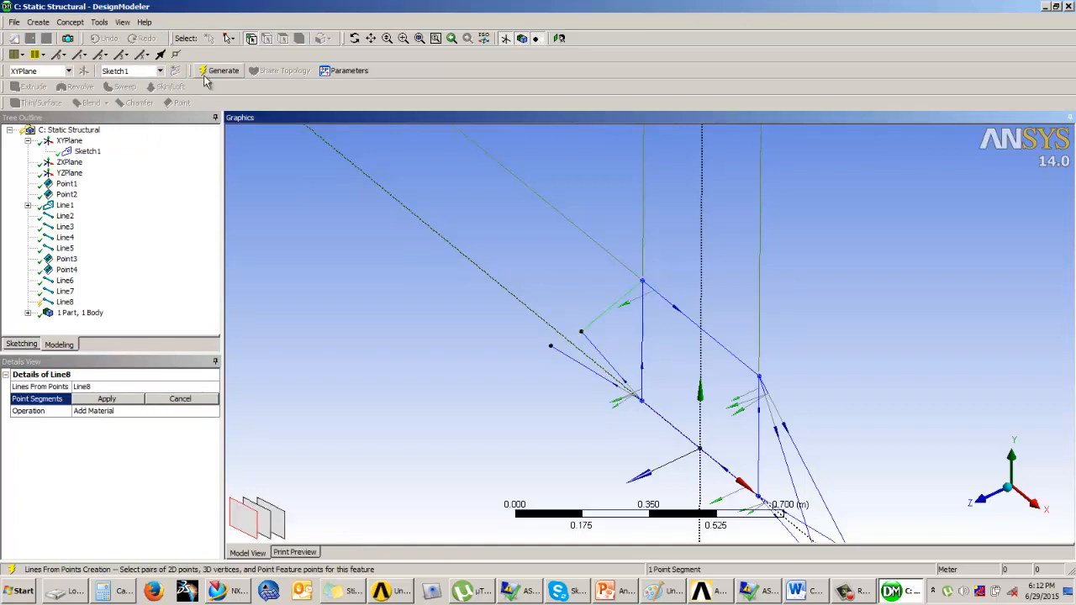
Create a line from points joining the second manual point to the rectangle's upper corner and generate it
click(70, 22)
click(94, 37)
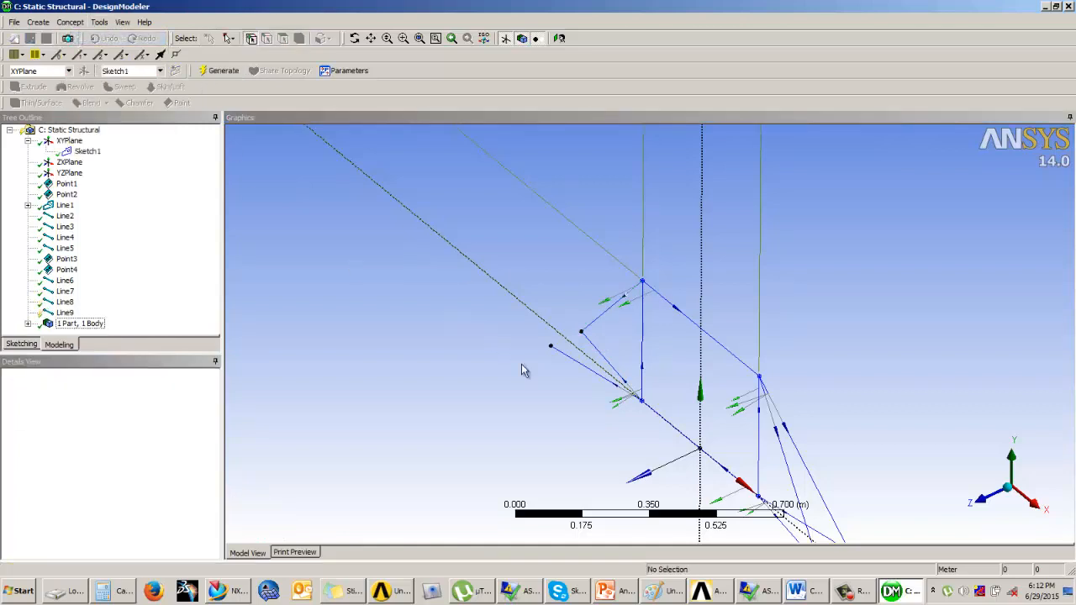
click(550, 346)
click(642, 282)
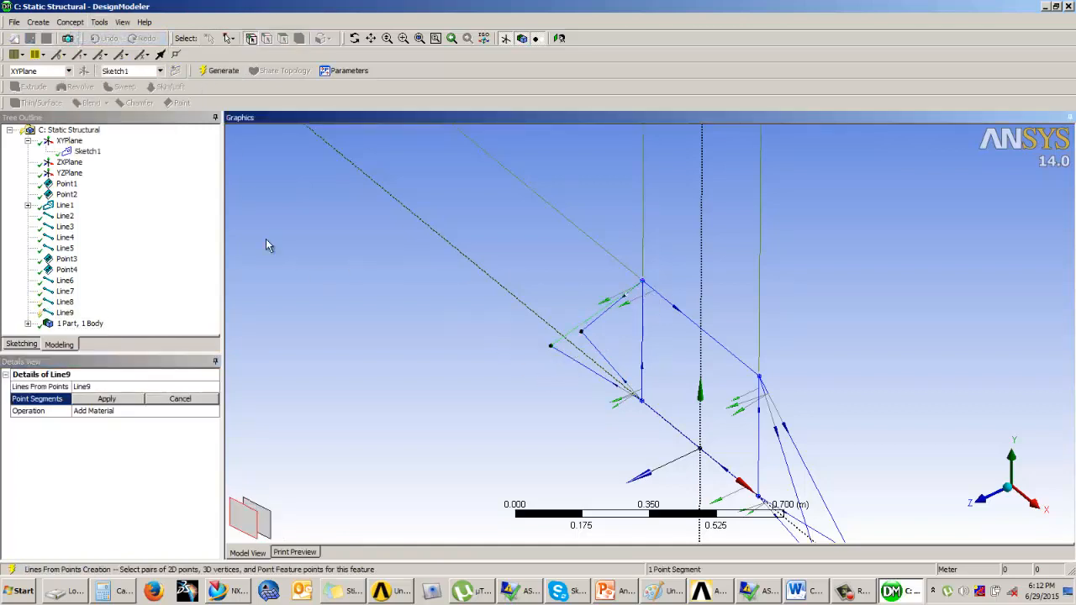
click(220, 71)
Add a circular tube cross section to the model
middle_drag(740, 272, 713, 370)
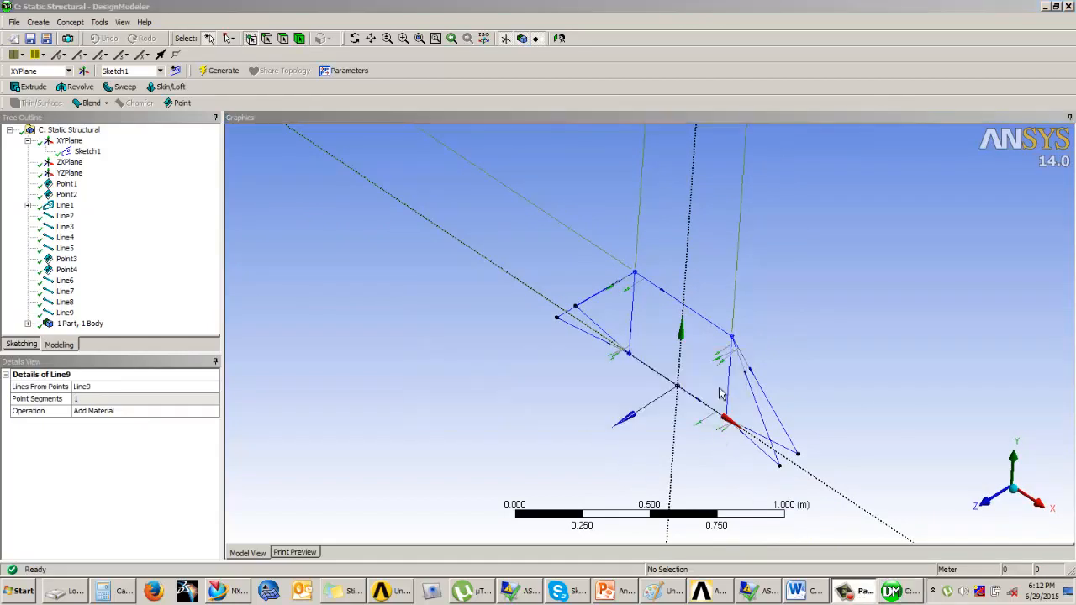
middle_drag(682, 335, 701, 362)
click(71, 22)
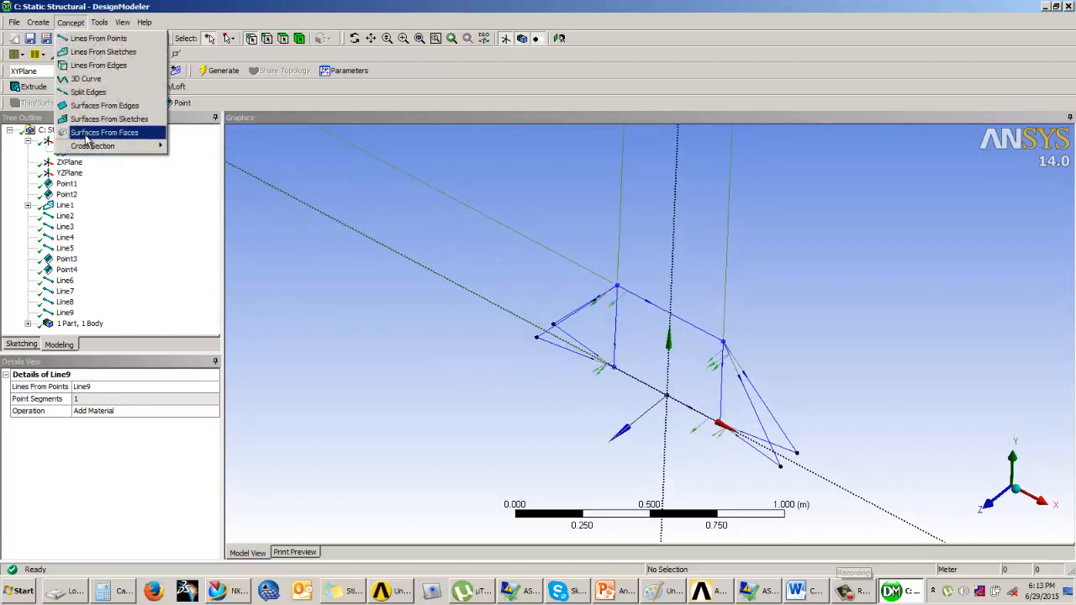
mouse_move(107, 149)
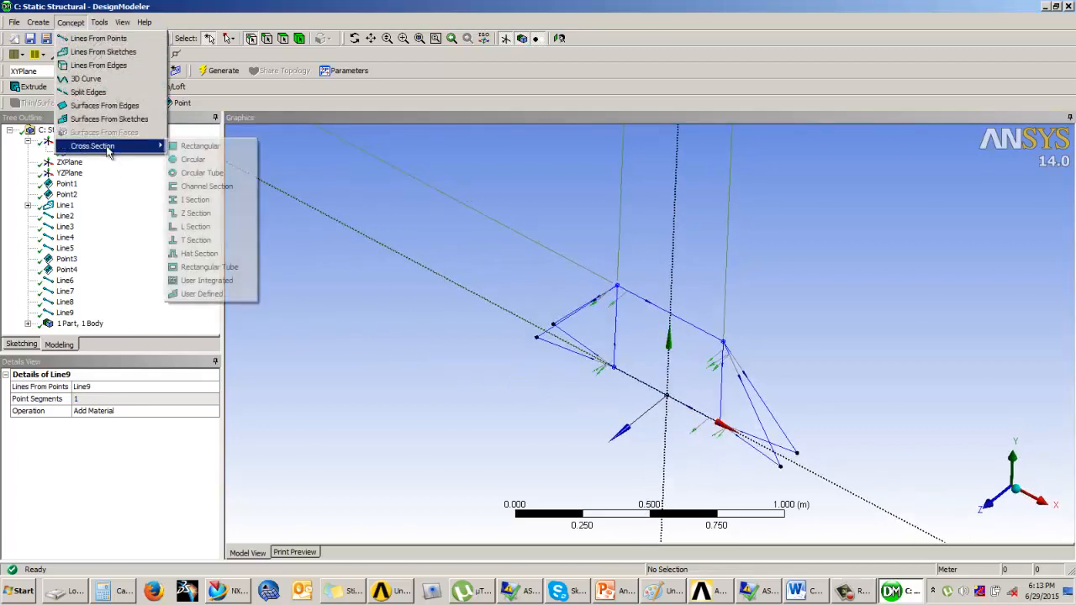
click(203, 174)
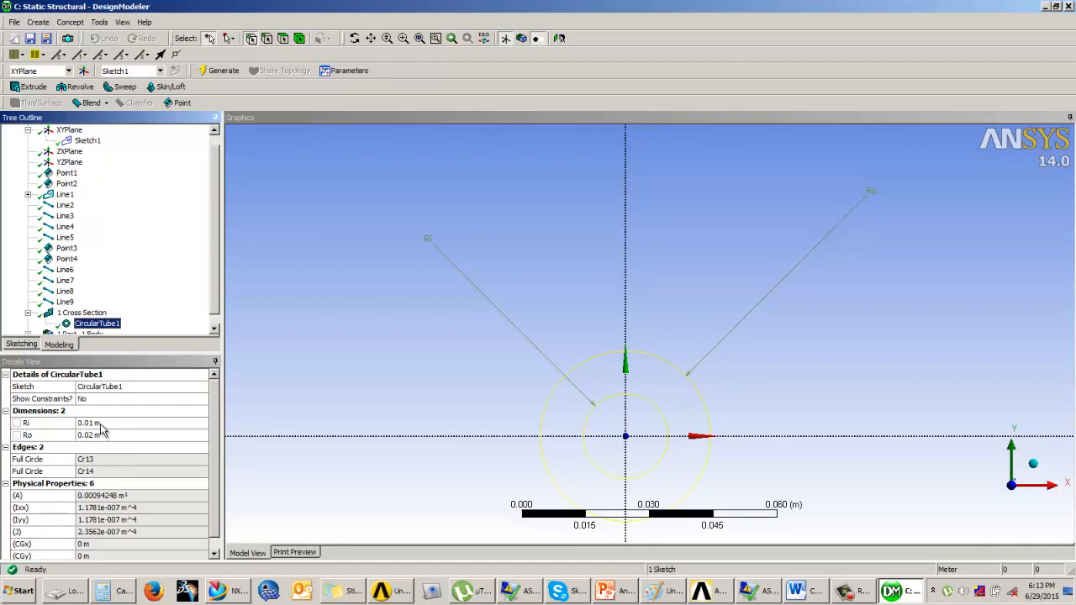
Switch to the Example 3 slide in PowerPoint to check the tube diameter and wall thickness, then return
click(100, 424)
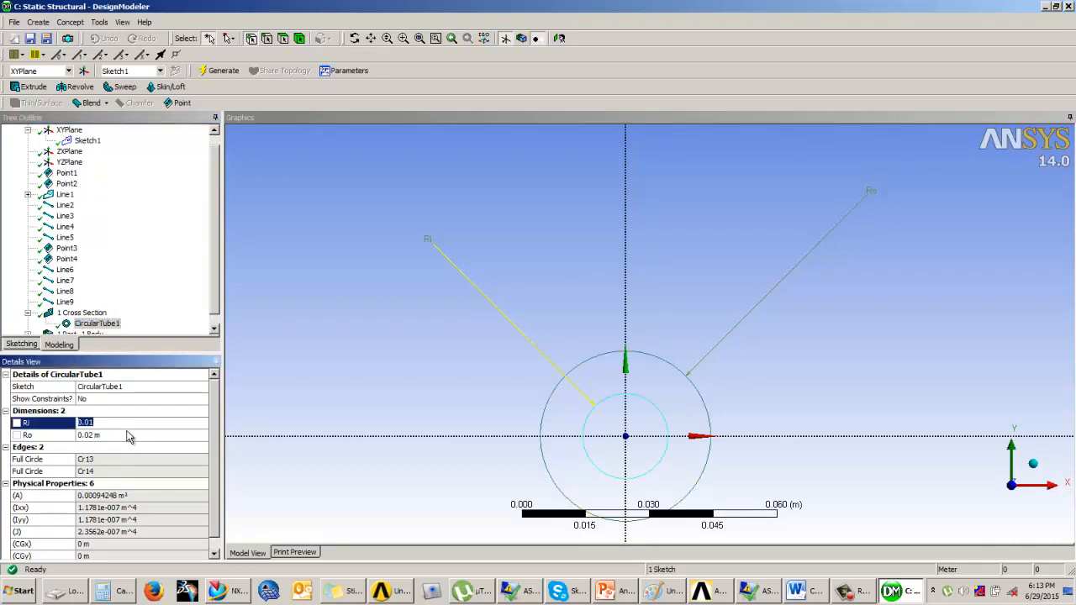
click(100, 434)
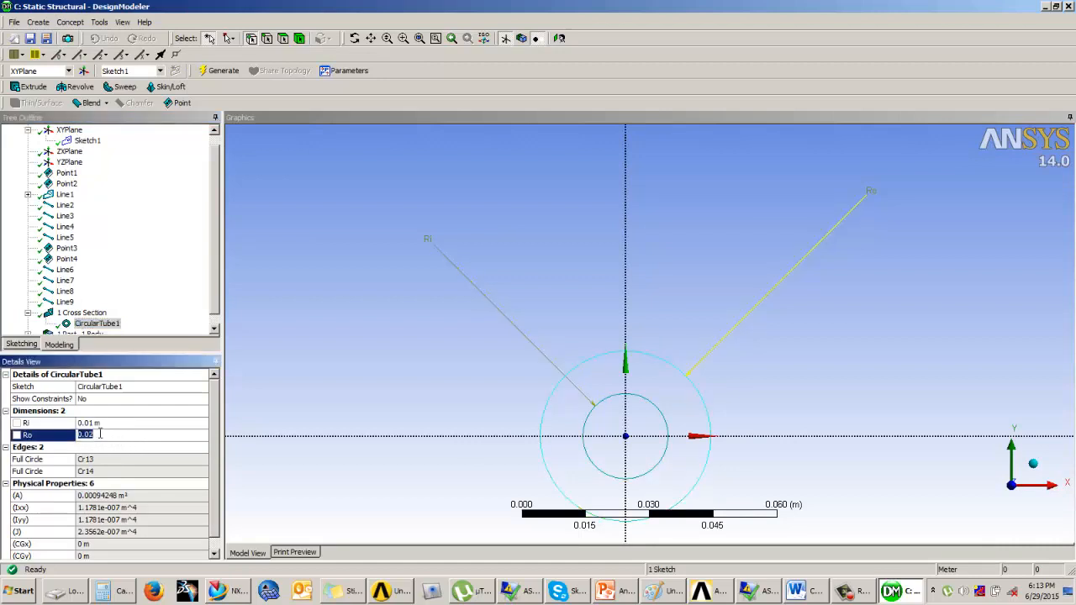
click(624, 592)
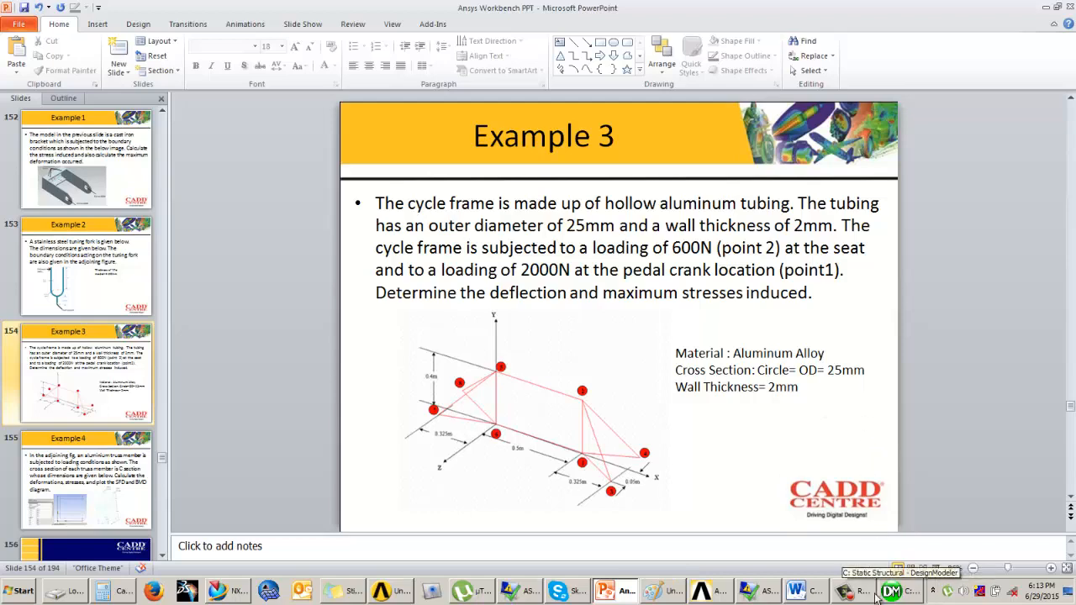
click(921, 595)
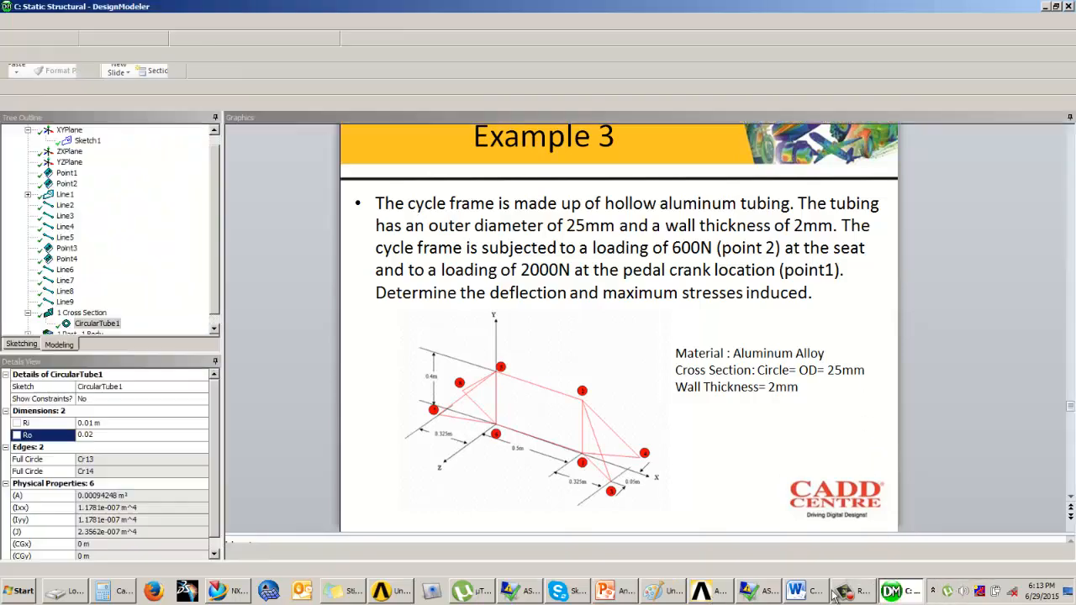
Set the circular tube's outer radius Ro to 0.0125 m and inner radius Ri to 0.0105 m
click(113, 426)
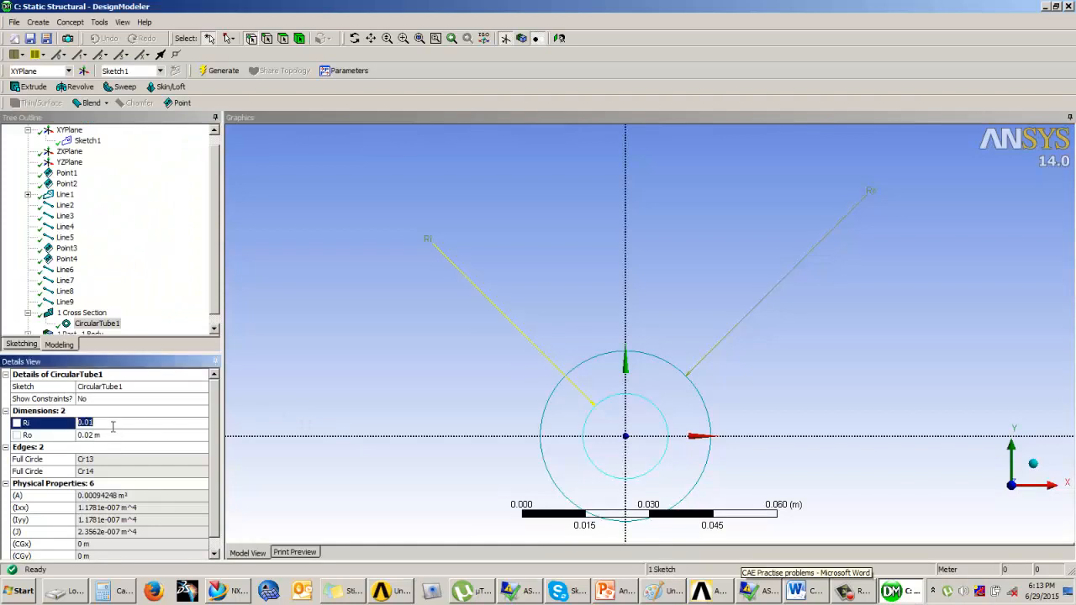
click(110, 434)
text(0)
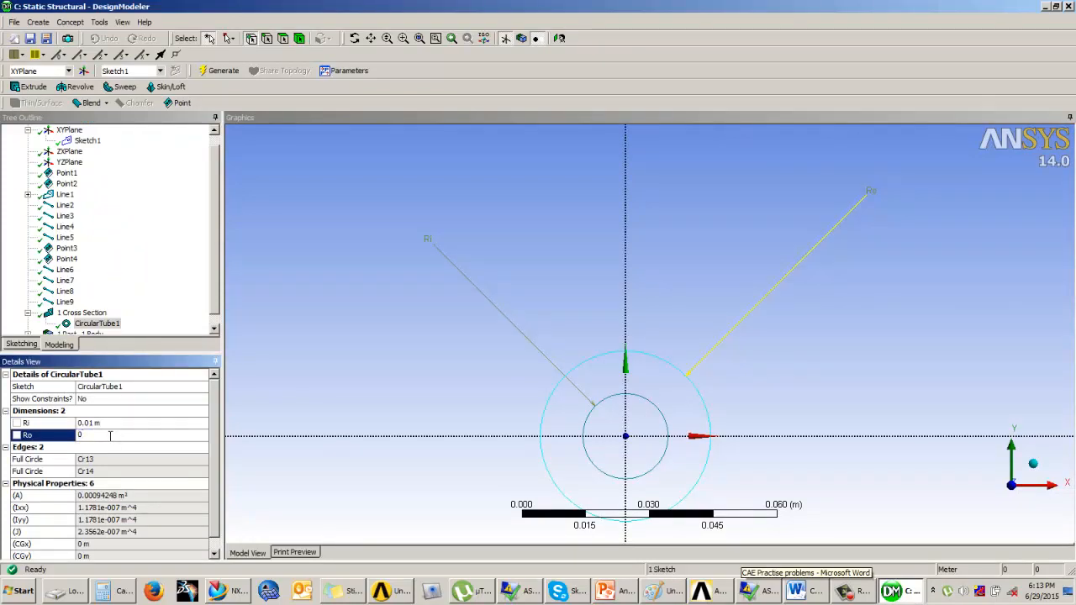
text(.0125)
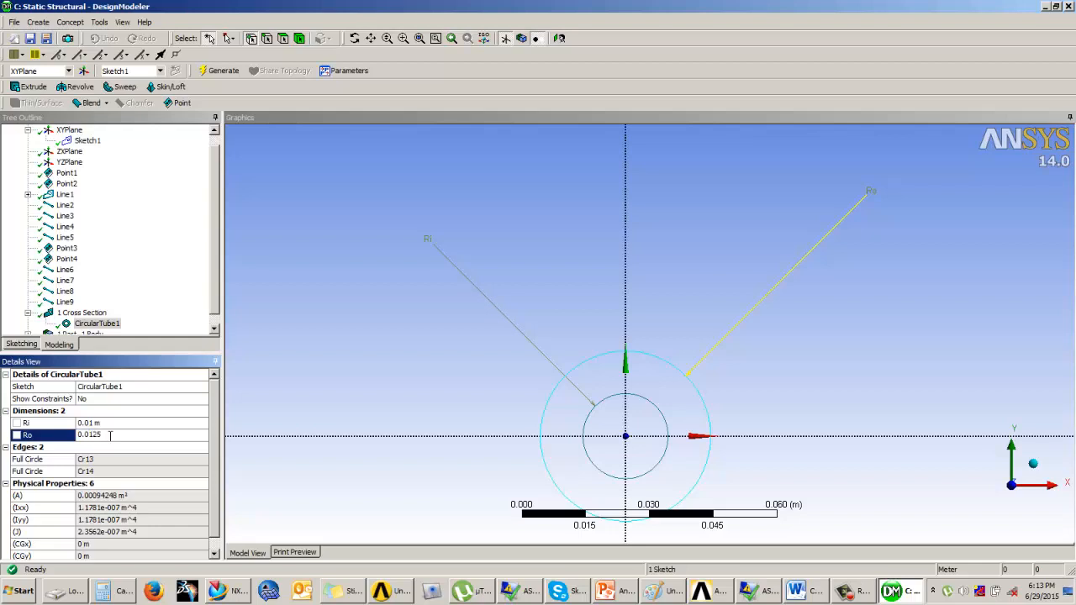
key(Return)
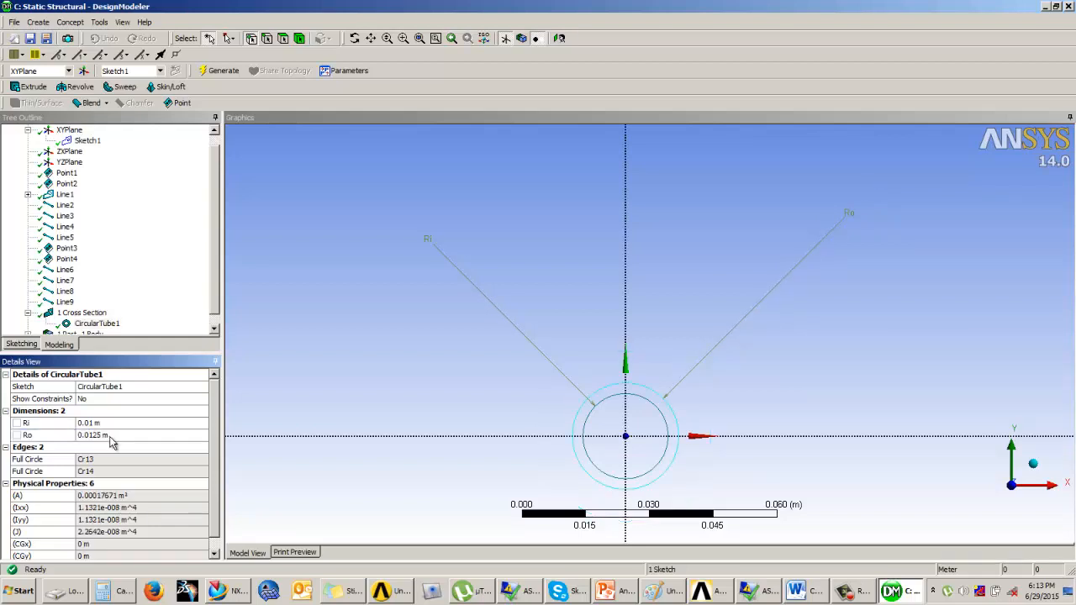
click(106, 423)
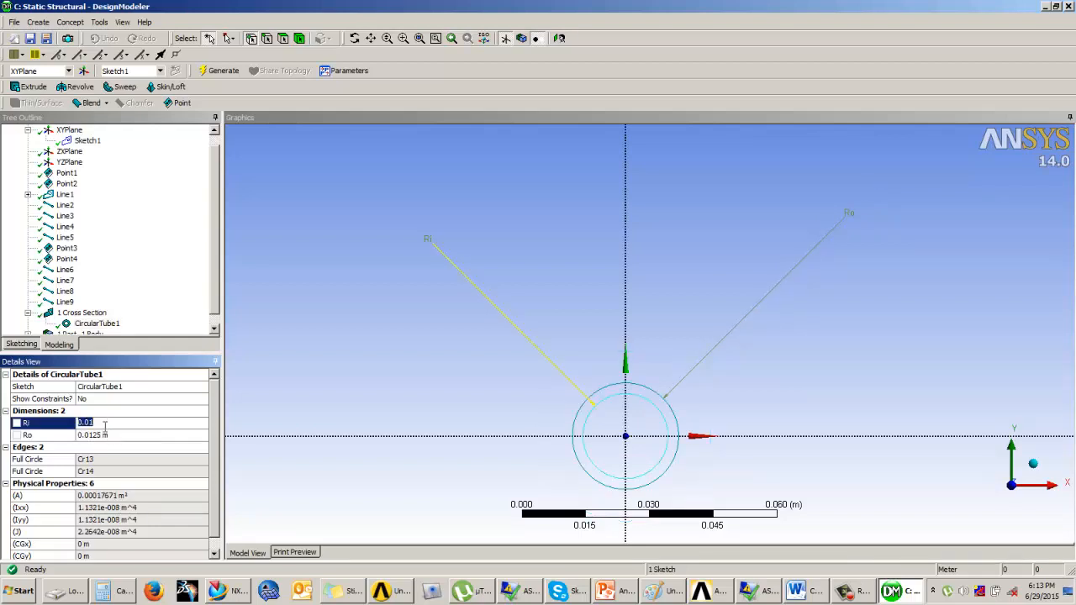
click(102, 422)
text(05)
key(Return)
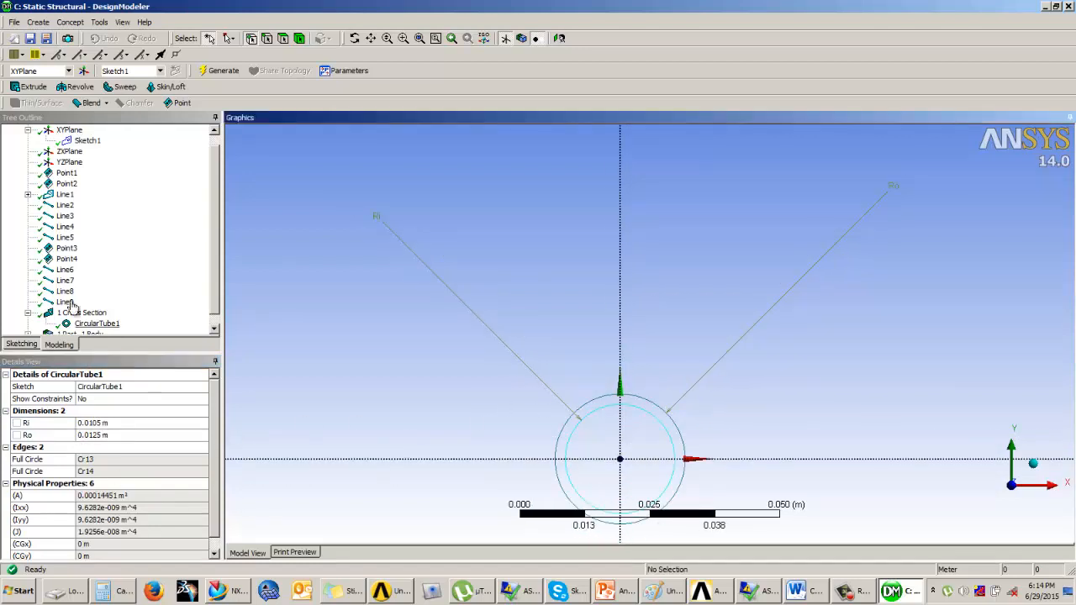
Assign the CircularTube1 cross section to the frame's line body
click(215, 294)
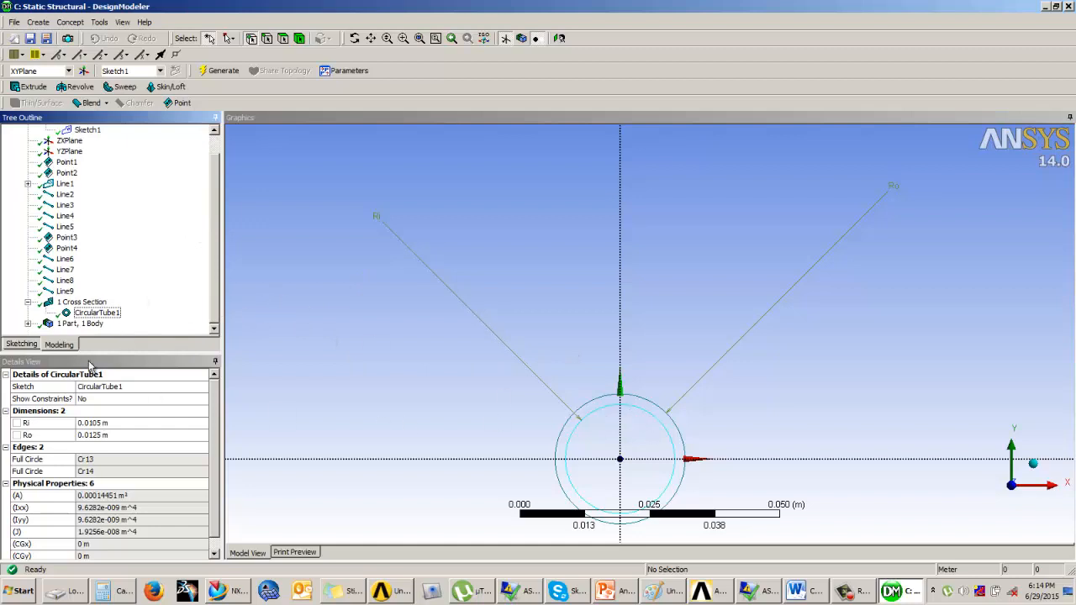
click(28, 324)
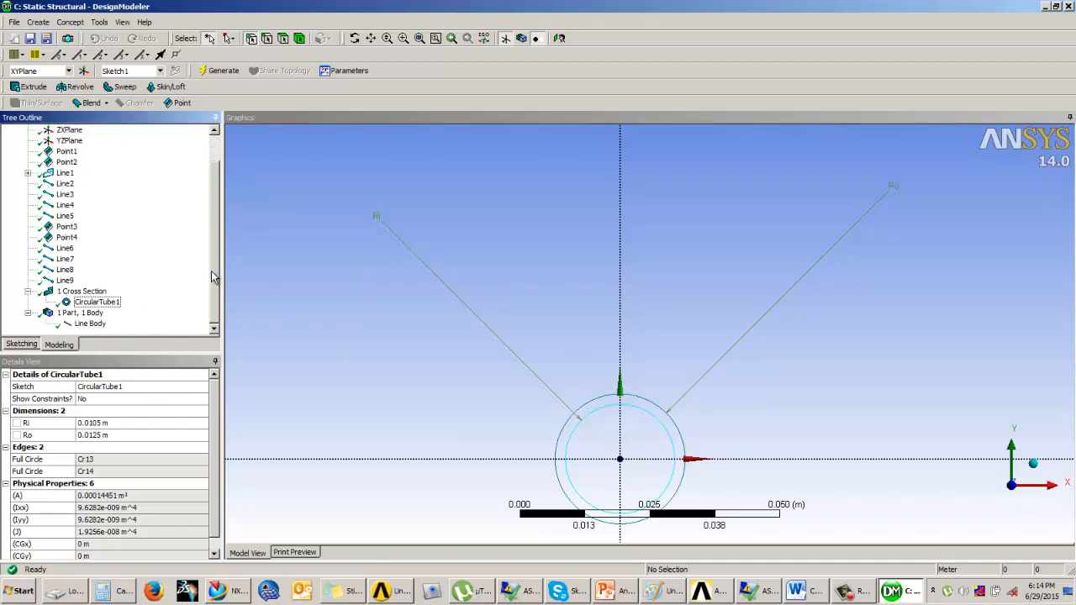
click(94, 326)
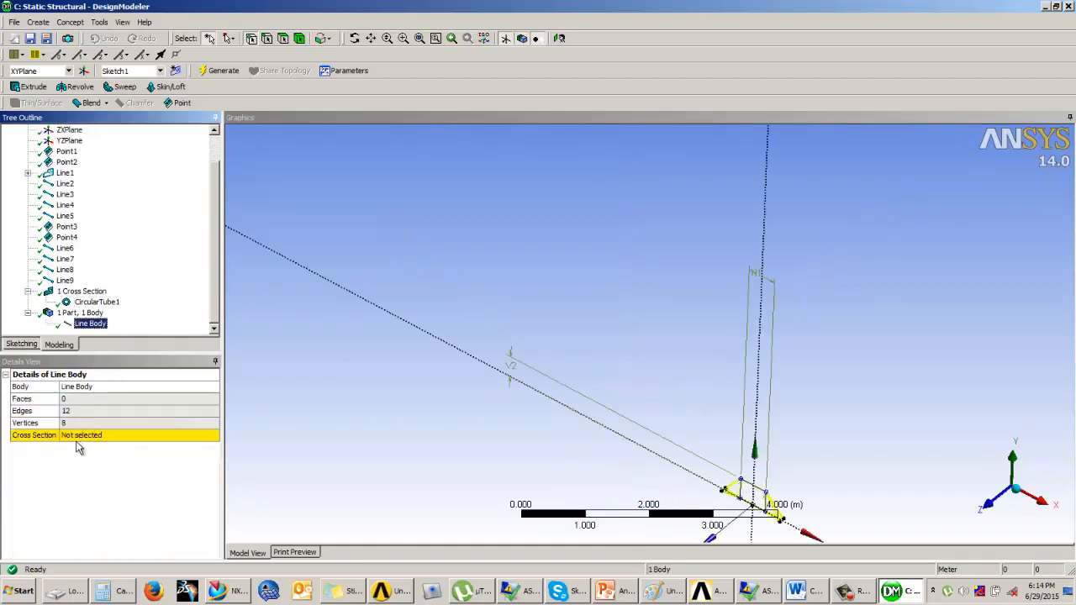
click(118, 437)
click(215, 438)
click(120, 454)
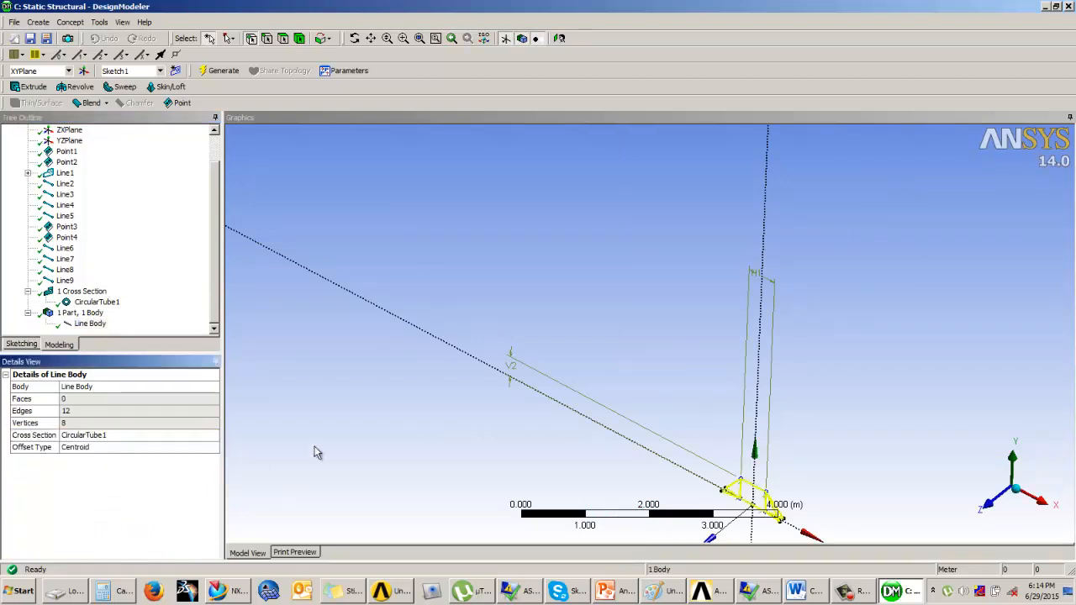
Turn on cross section solids display to view the frame's tubular line body in 3D
click(610, 339)
scroll(677, 354, up, 2)
scroll(678, 354, down, 1)
ctrl+middle_drag(758, 449, 612, 264)
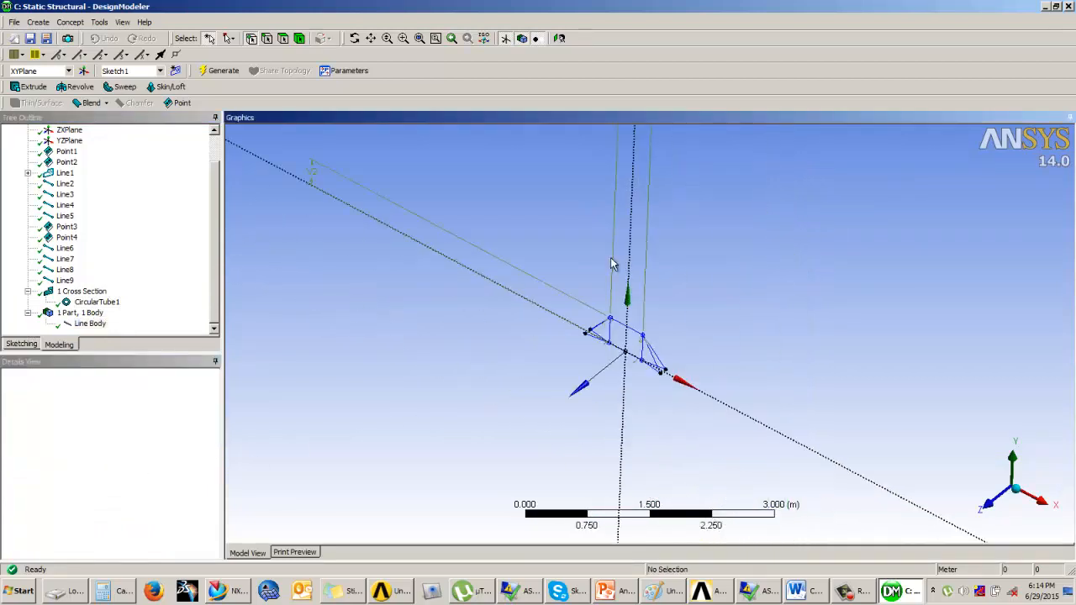
scroll(637, 374, up, 9)
scroll(625, 370, up, 3)
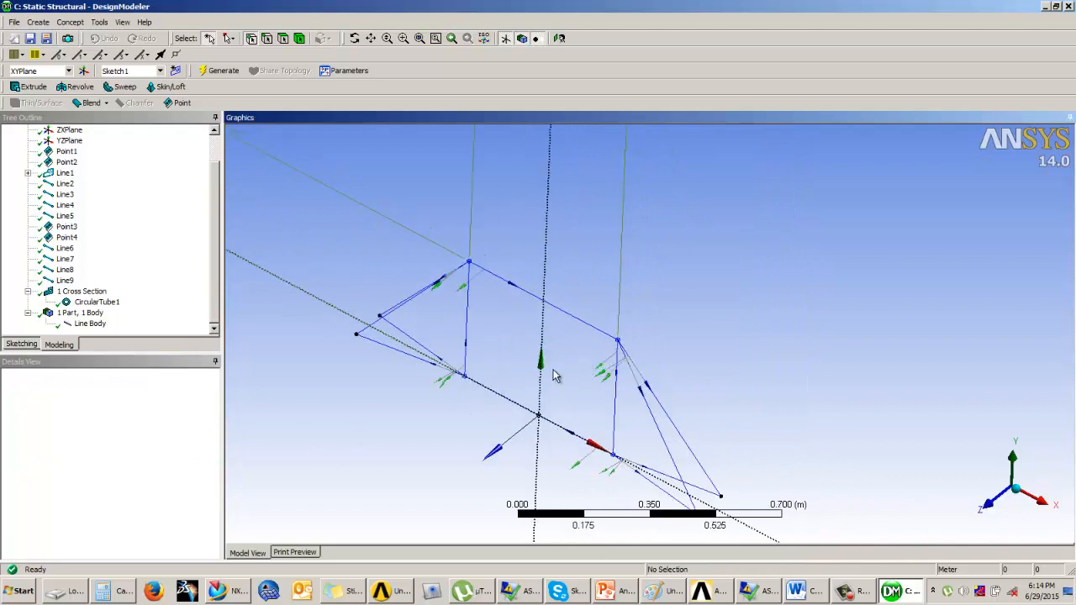
click(133, 23)
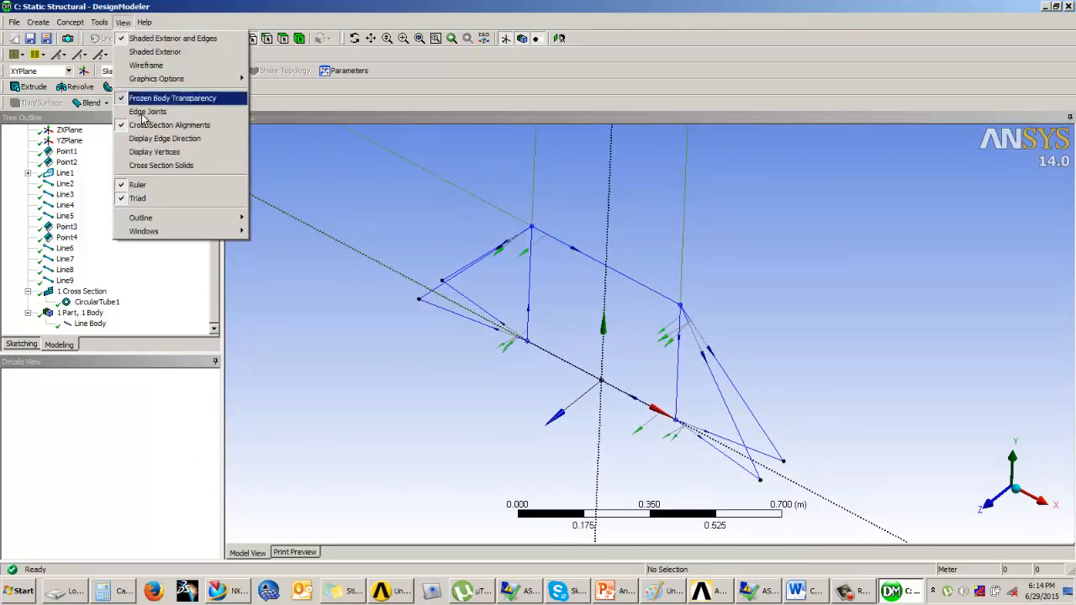
click(168, 164)
middle_drag(586, 319, 557, 309)
scroll(568, 296, up, 5)
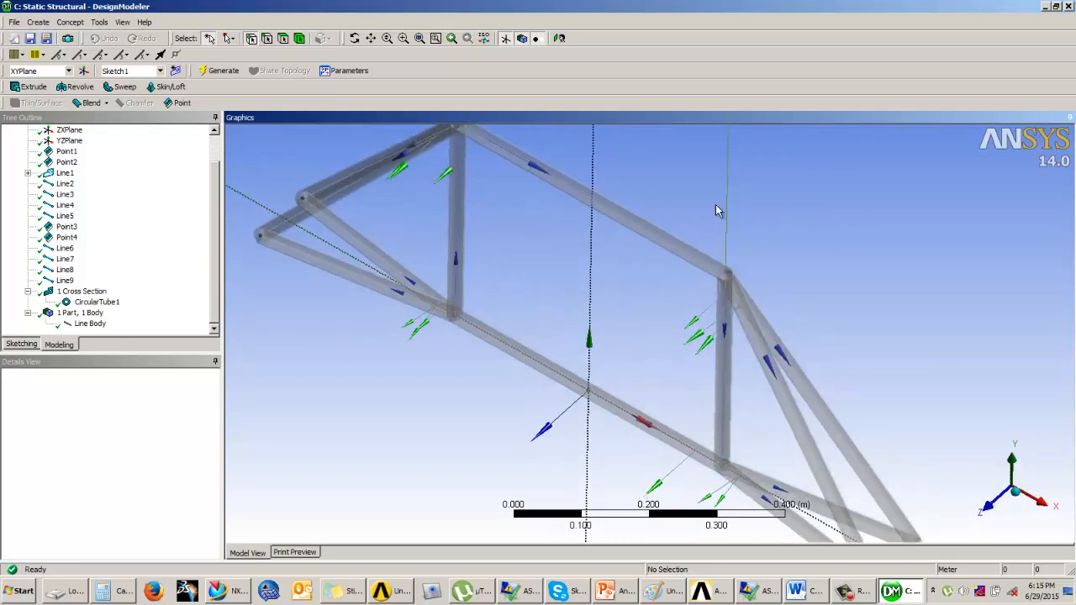
Leave DesignModeler and open the Static Structural model in Mechanical
click(1056, 6)
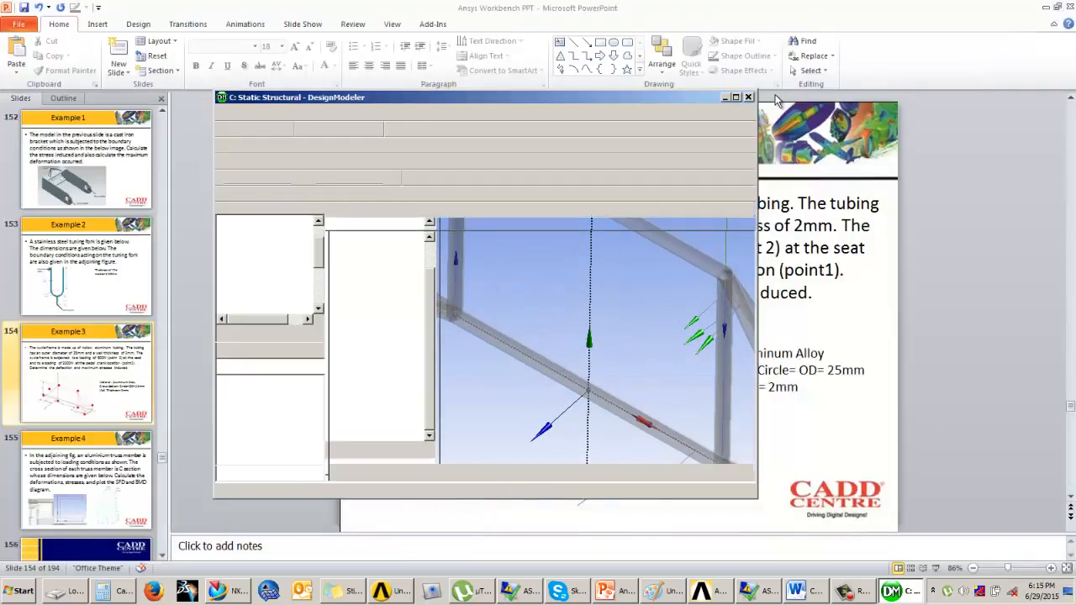
click(396, 591)
double_click(346, 319)
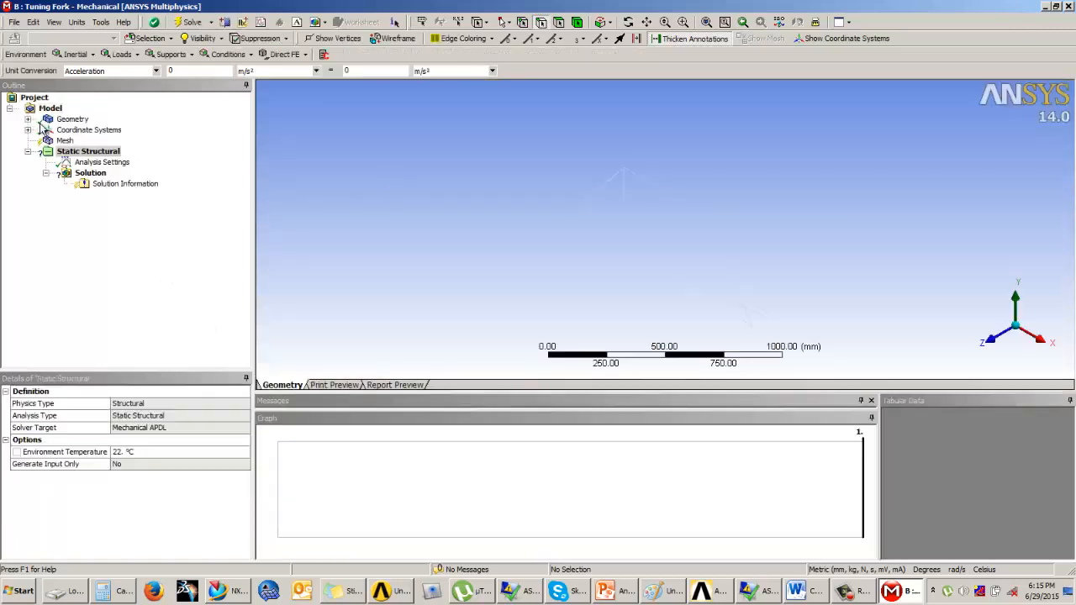
Assign Aluminum Alloy as the material of the frame's line body
click(92, 131)
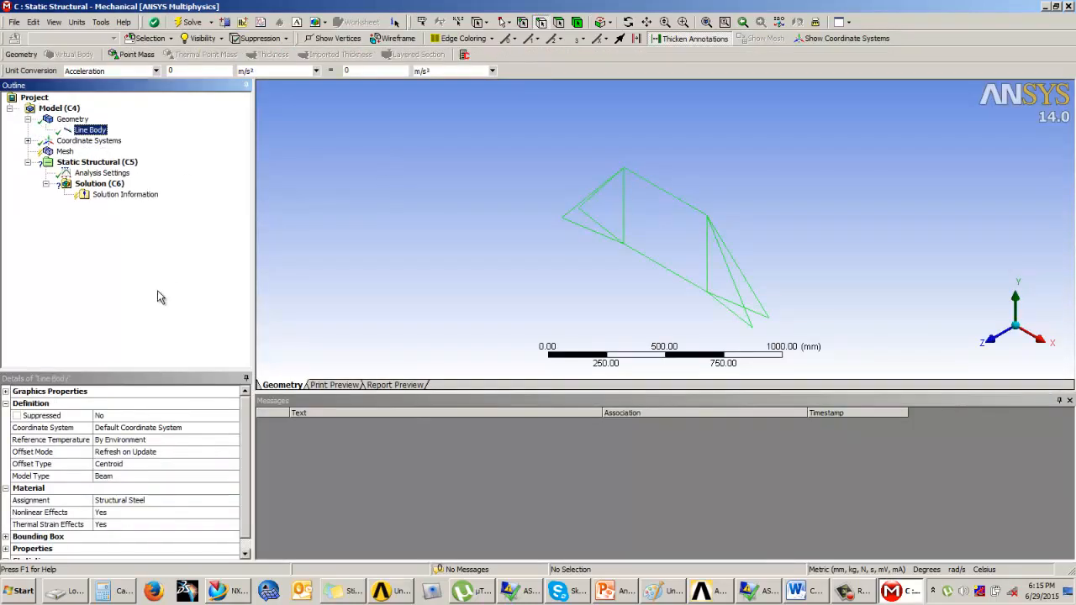
click(126, 500)
click(241, 502)
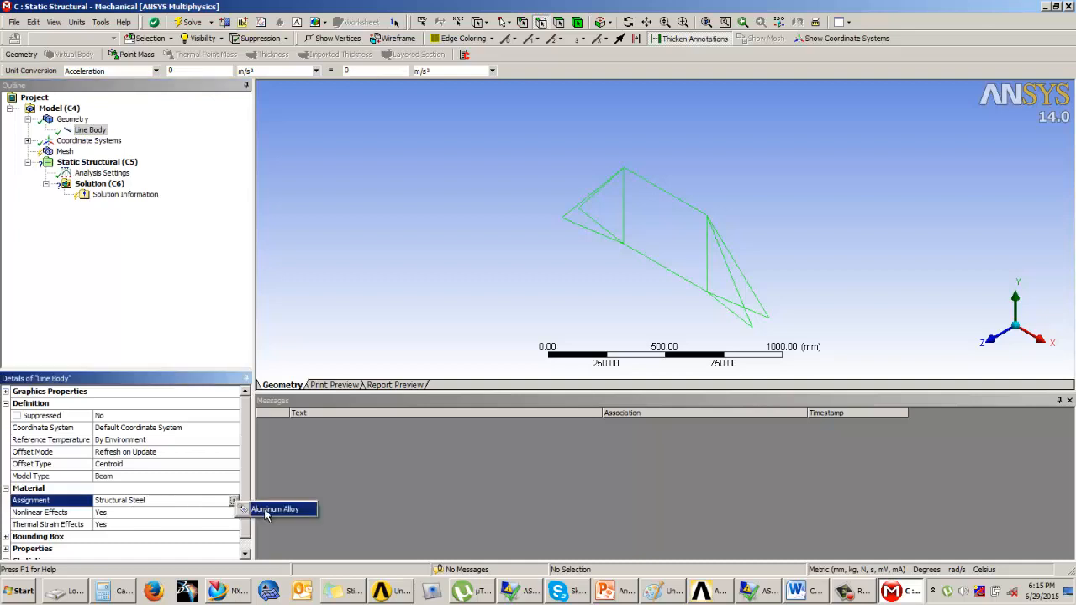
click(269, 509)
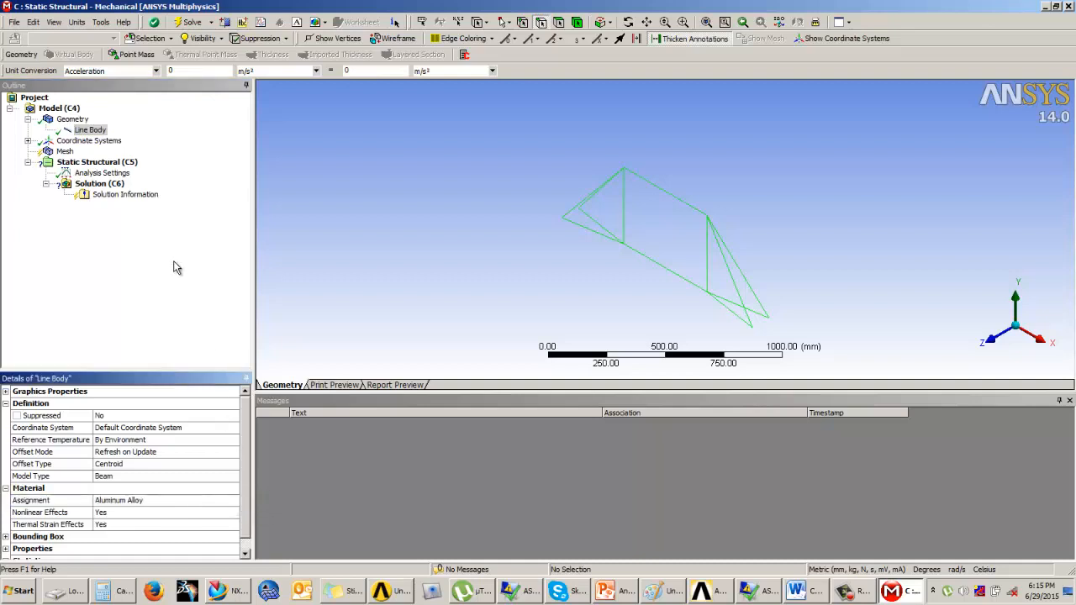
Generate the mesh for the frame's line body
click(65, 152)
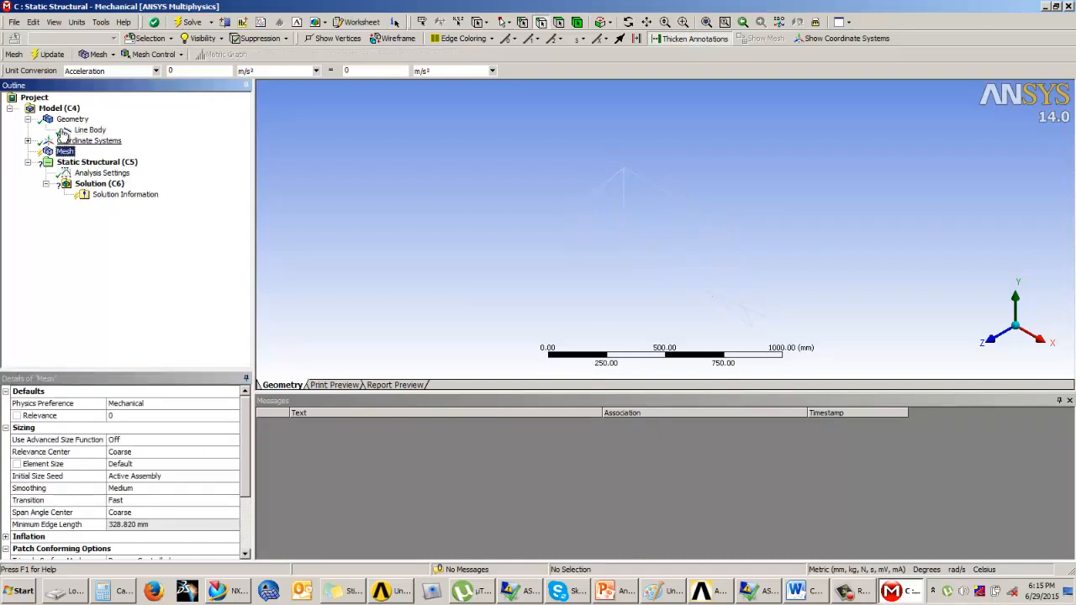
click(52, 55)
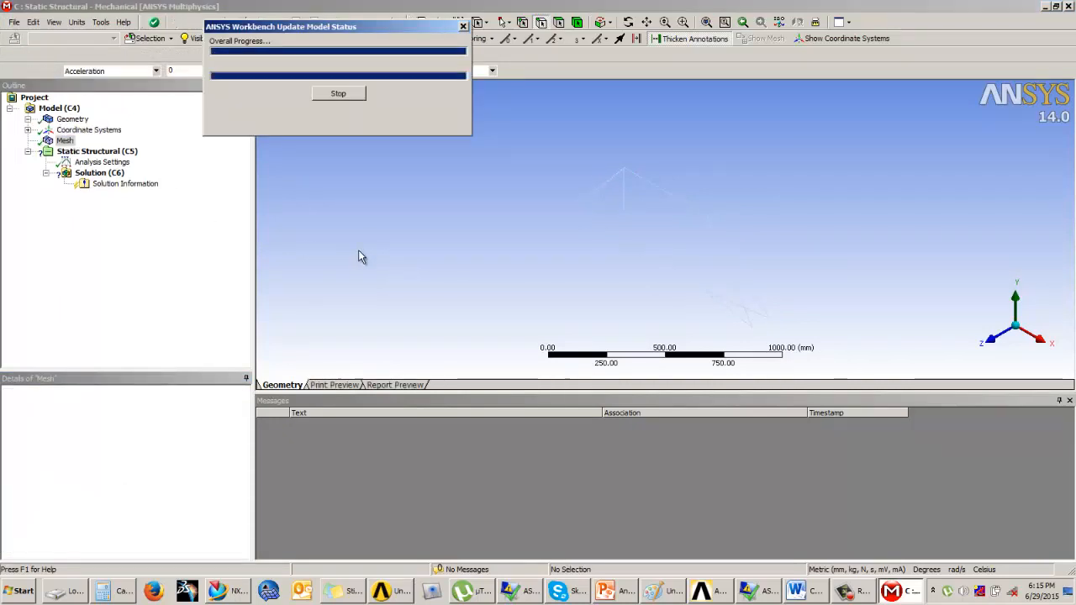
scroll(626, 245, up, 5)
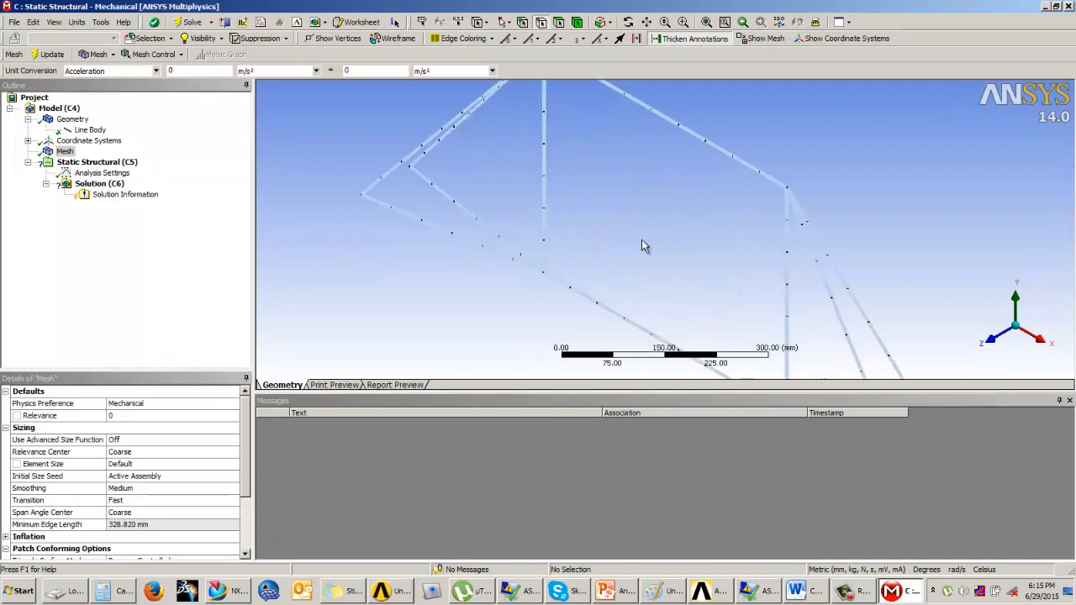
middle_drag(643, 245, 711, 243)
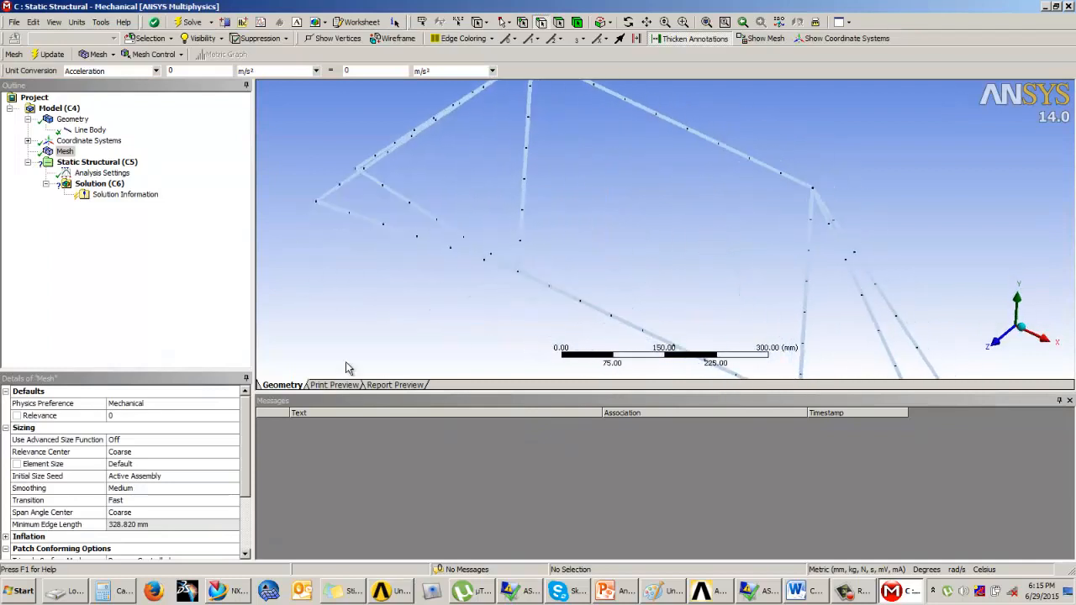
Switch to the Example 3 slide to check the loading conditions, then return to Mechanical
click(93, 163)
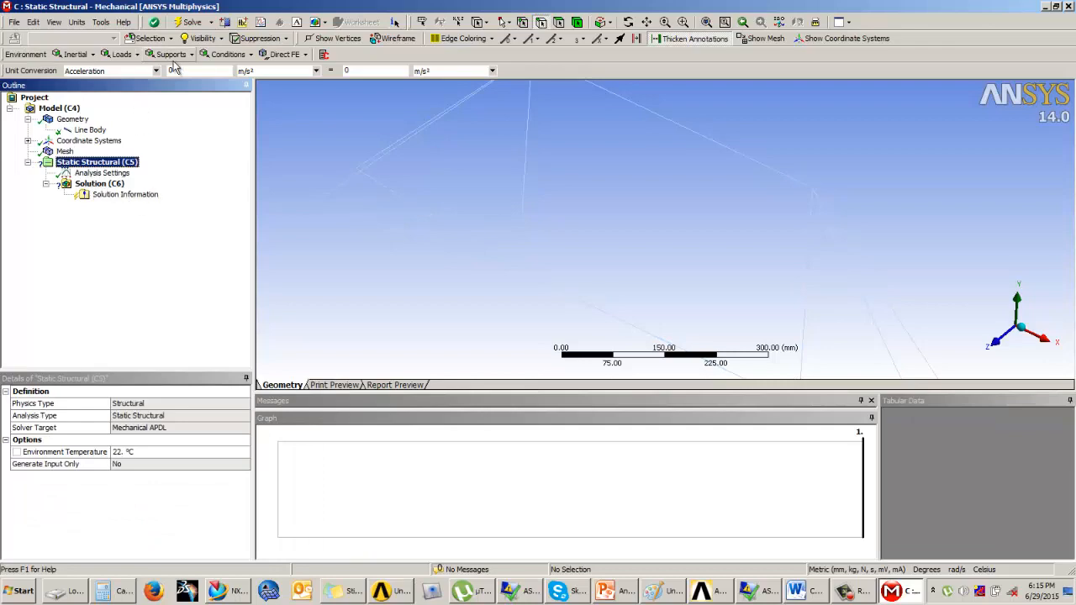
click(361, 311)
click(607, 591)
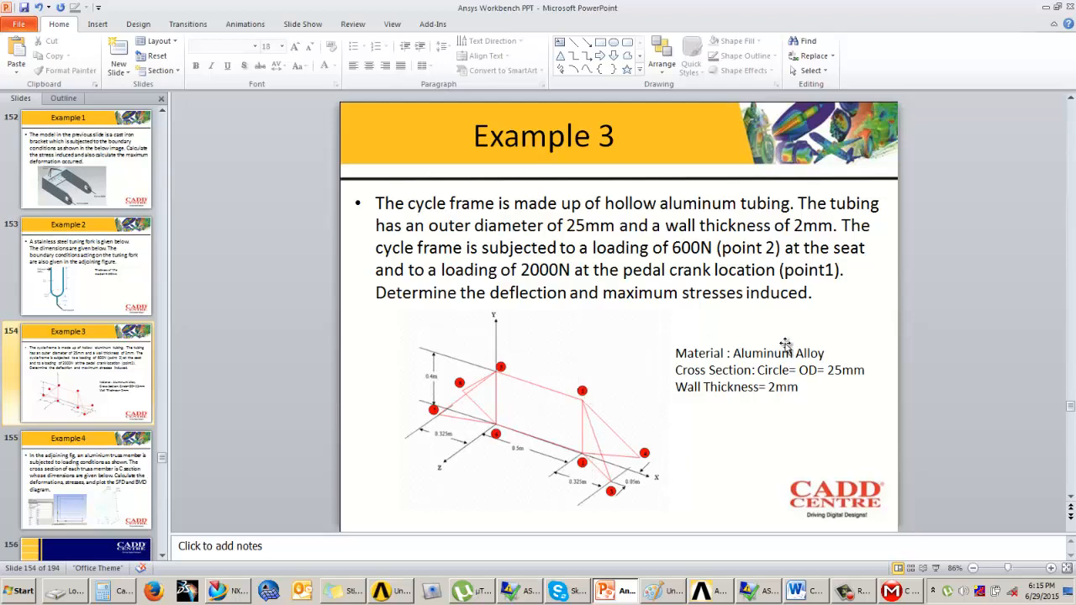
click(1046, 8)
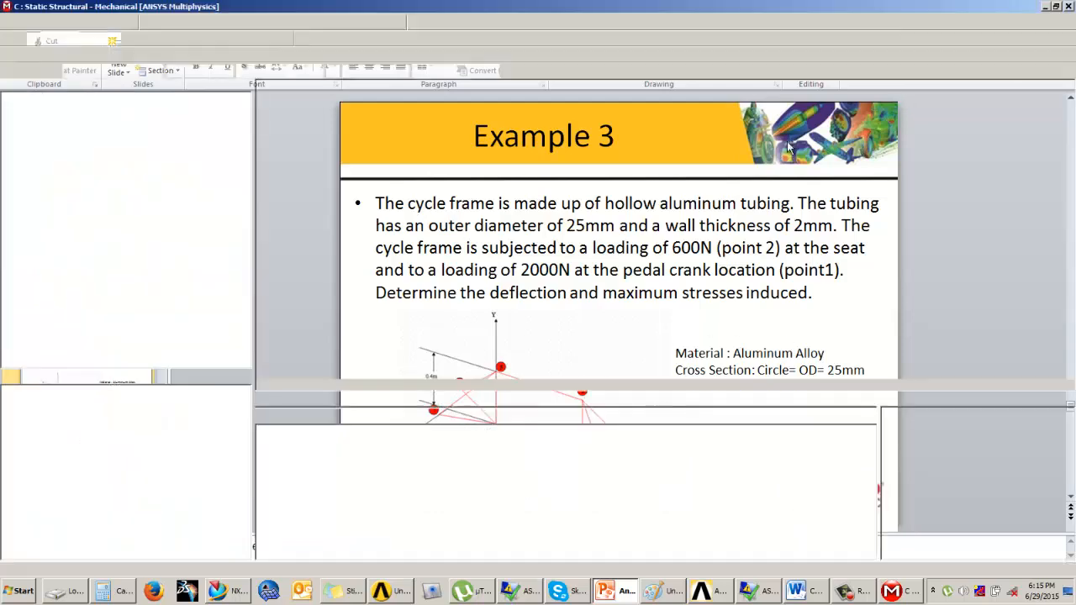
click(617, 591)
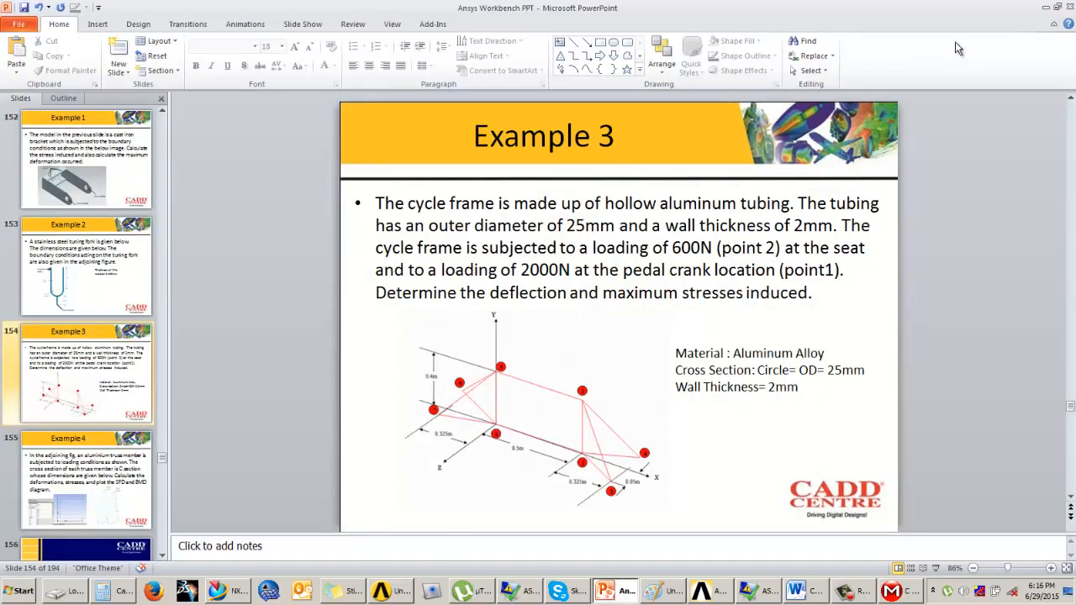
click(1045, 7)
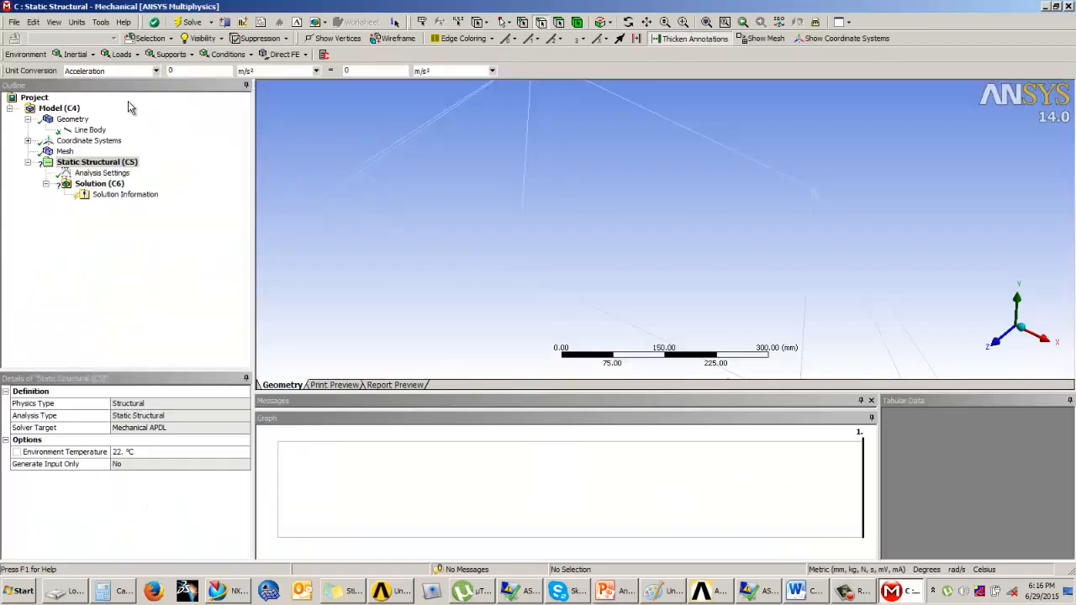
Add a force load on the seat vertex at the top of the frame's vertical tube
click(118, 54)
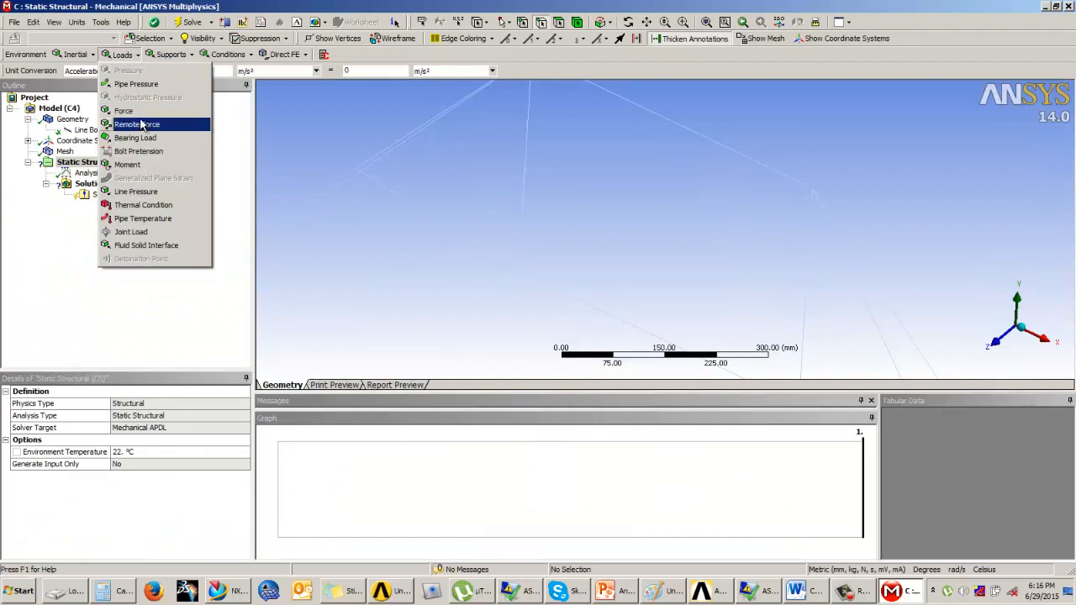
click(126, 110)
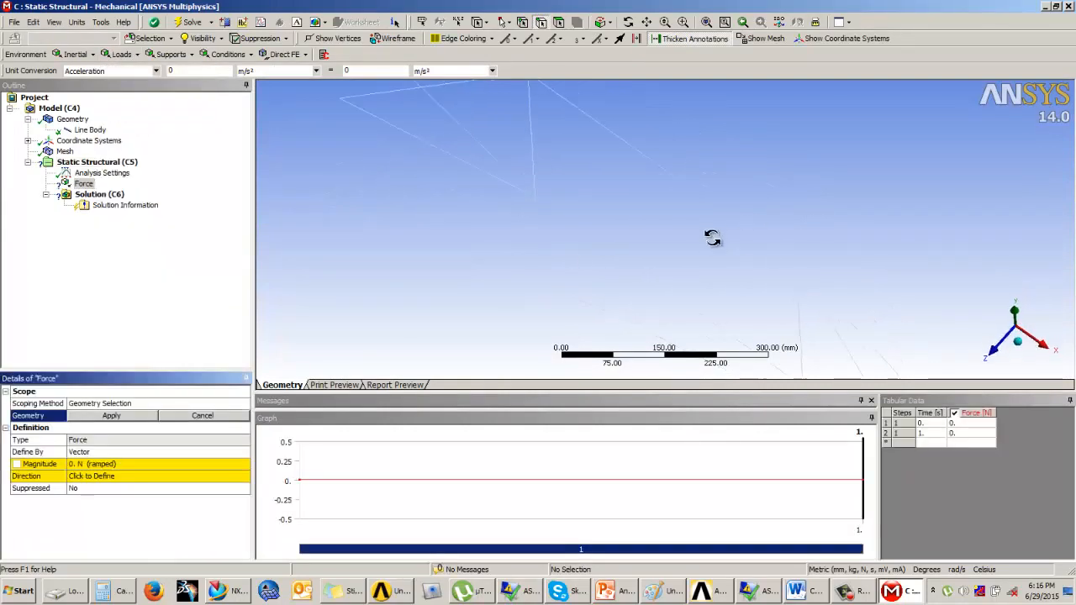
middle_drag(712, 238, 688, 226)
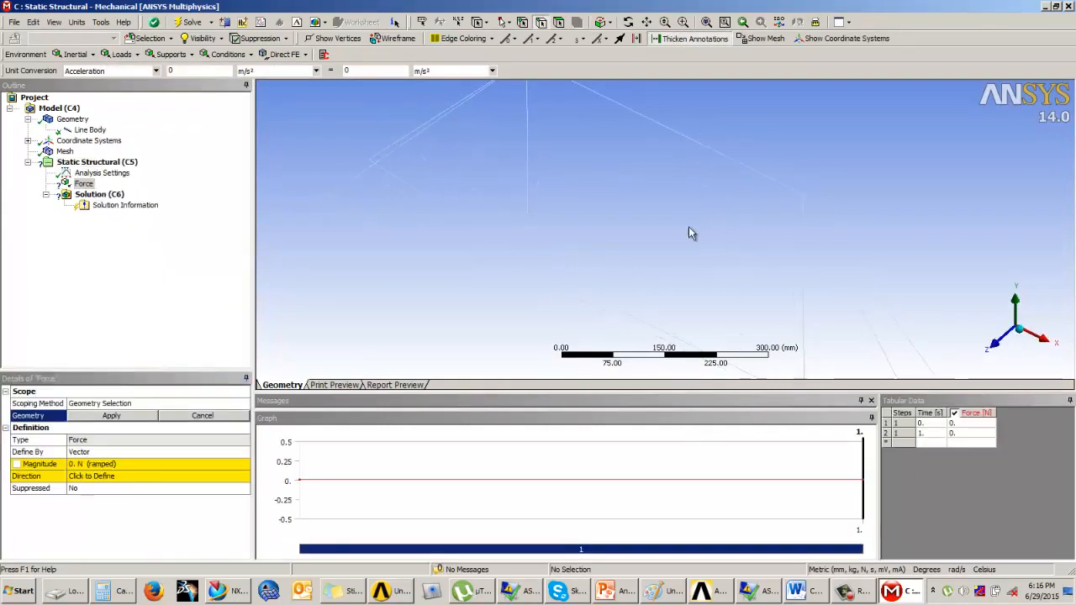
click(521, 23)
click(801, 193)
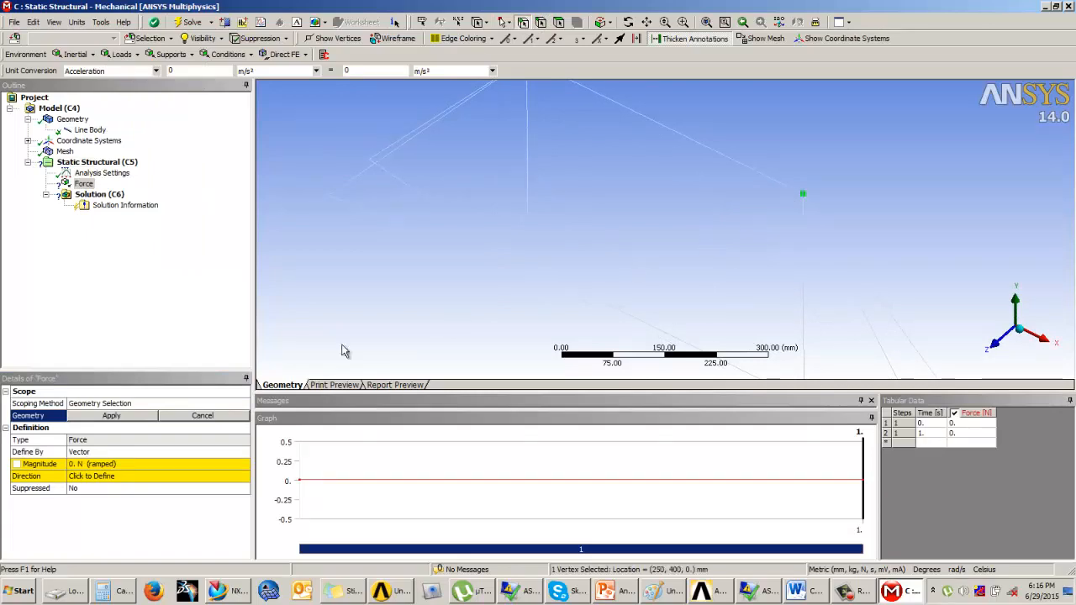
click(110, 417)
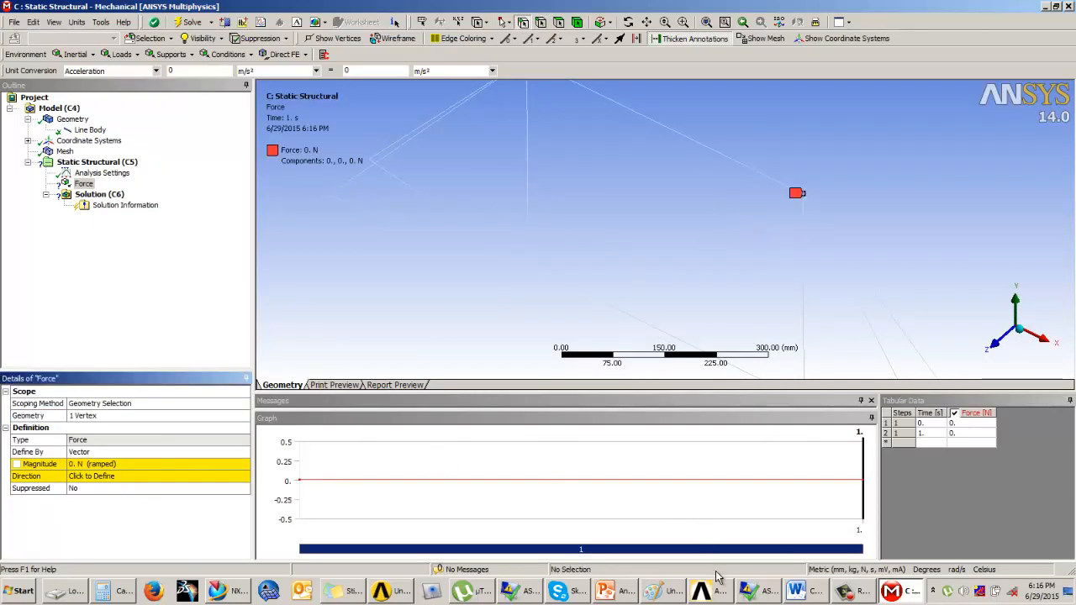
Check the seat load on the slide and set the force magnitude to 600 N
click(623, 591)
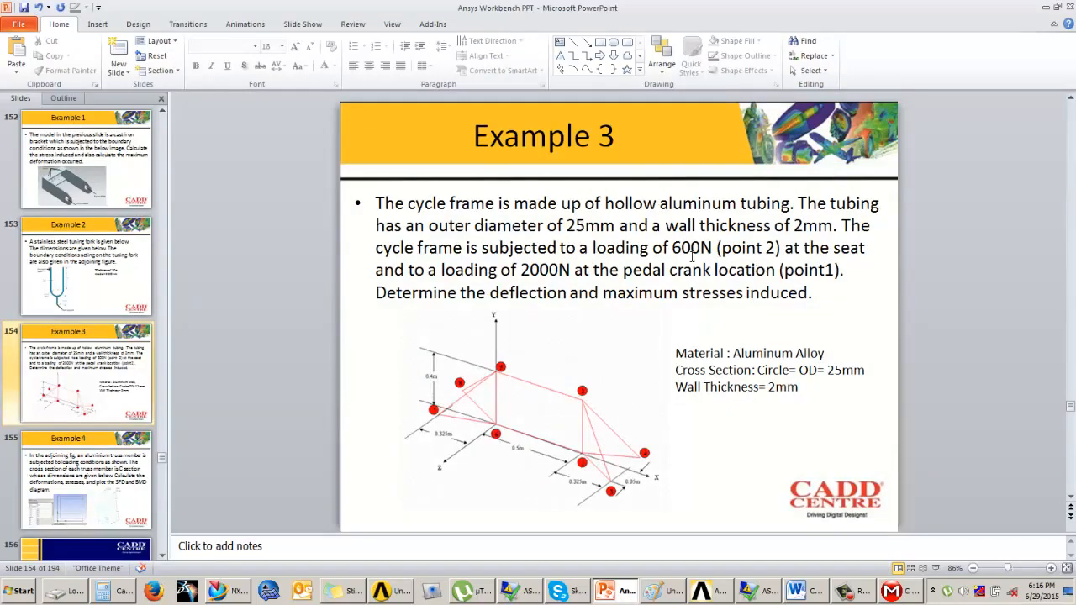
click(1045, 7)
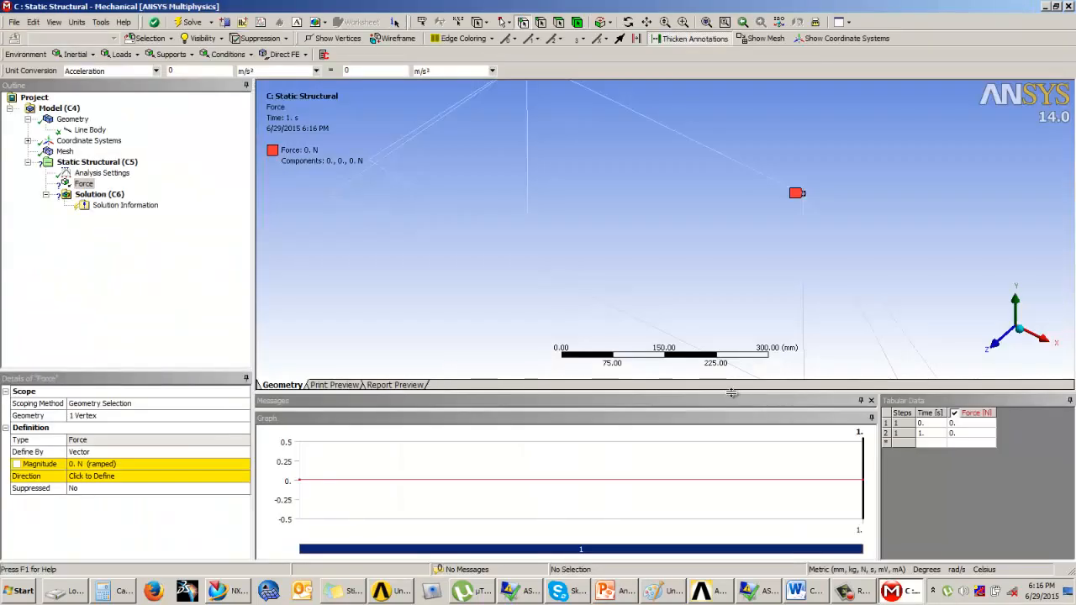
click(105, 465)
text(6)
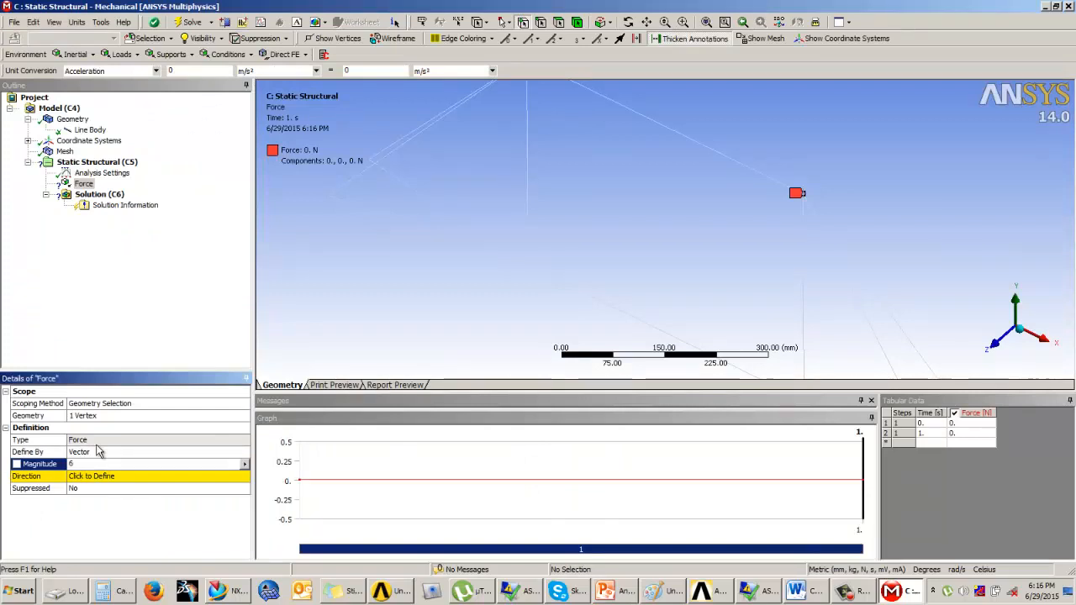
text(00)
key(Return)
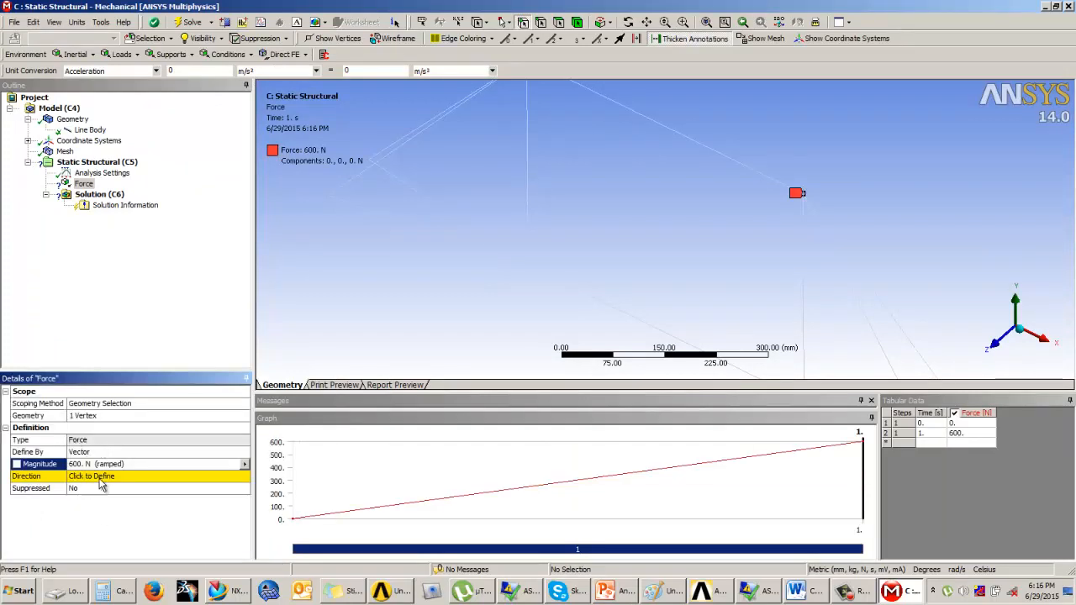
Define the force direction downward along the vertical seat tube edge
click(99, 475)
click(803, 284)
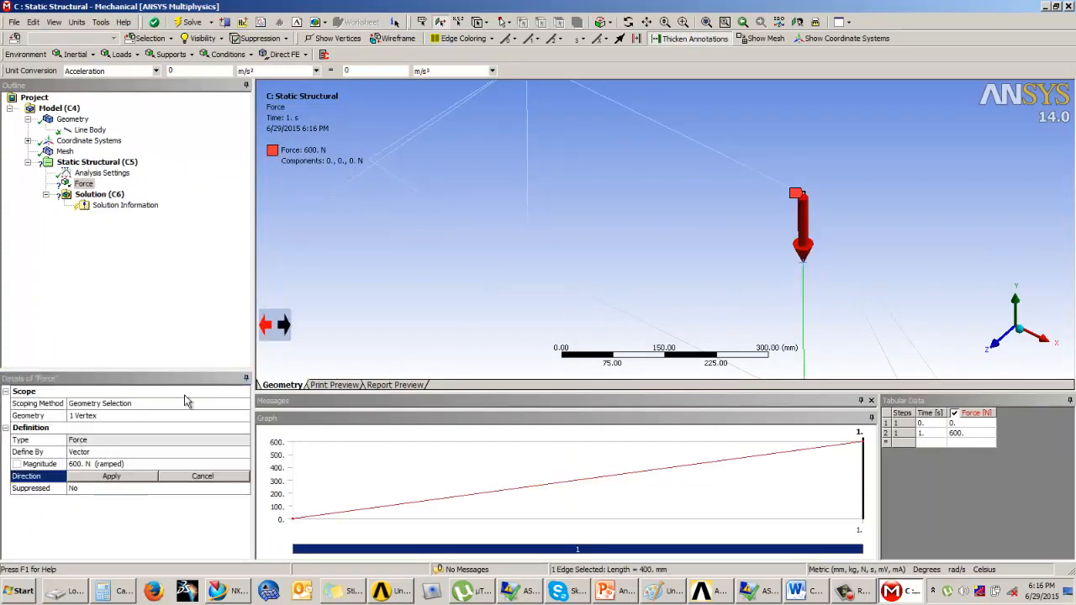
click(133, 476)
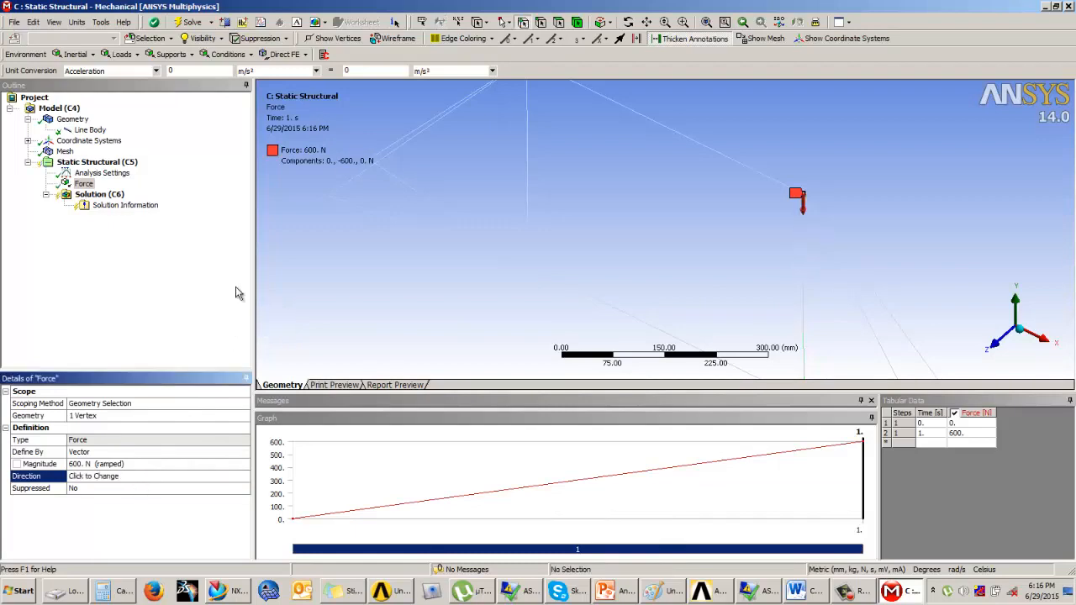
Add a second force load on the pedal crank vertex of the frame
click(605, 592)
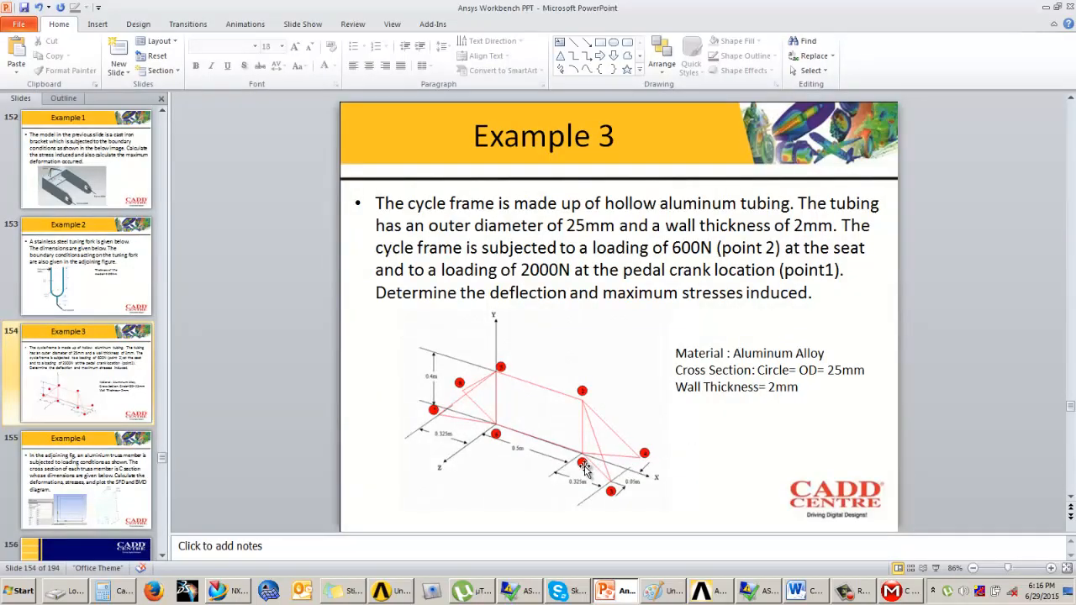
click(1045, 7)
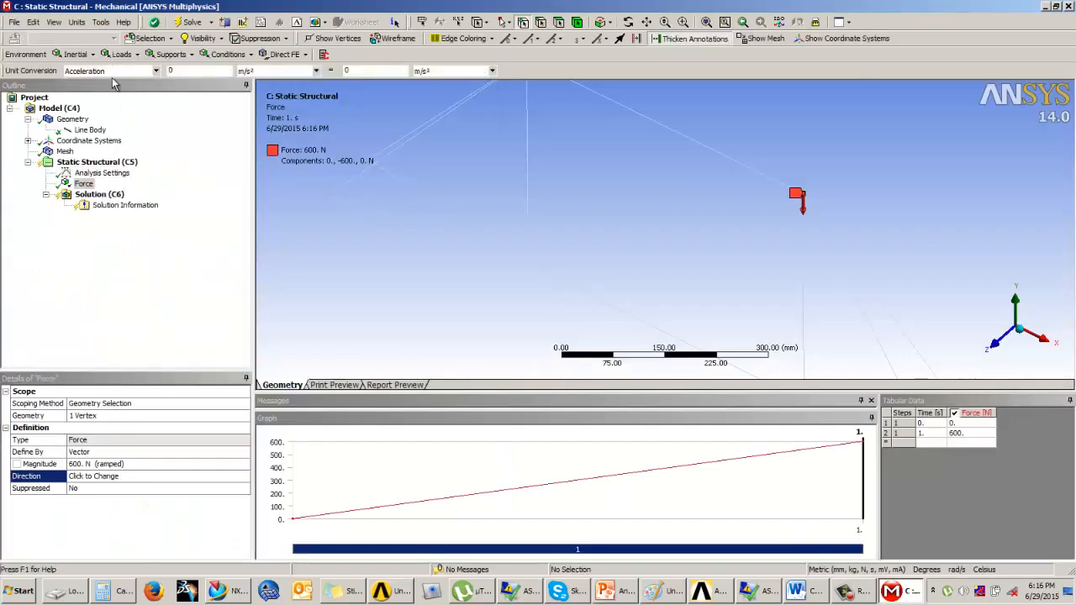
click(122, 54)
click(127, 111)
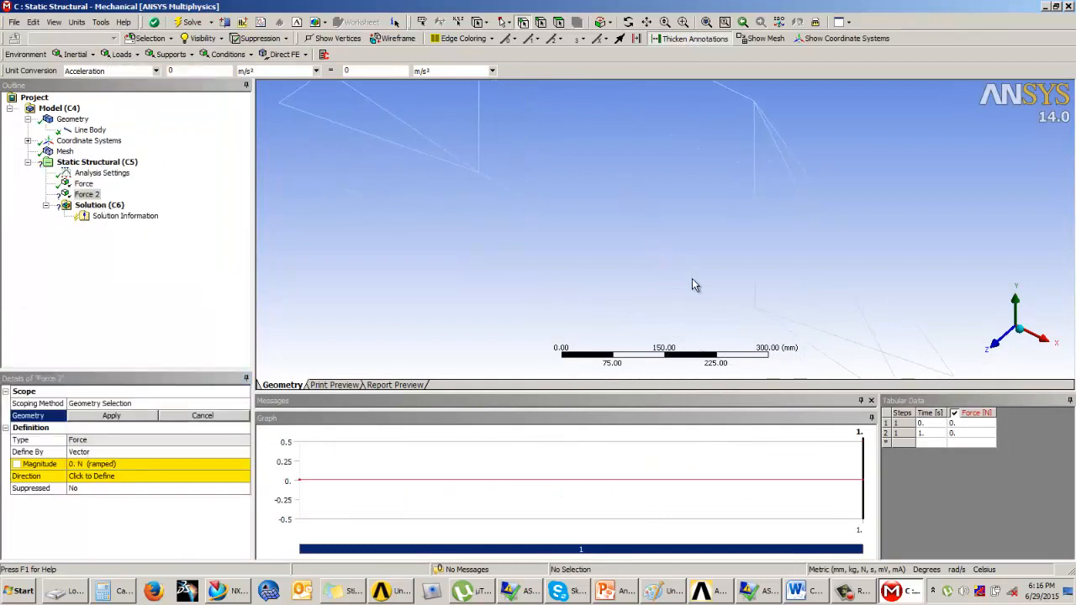
click(754, 308)
click(103, 416)
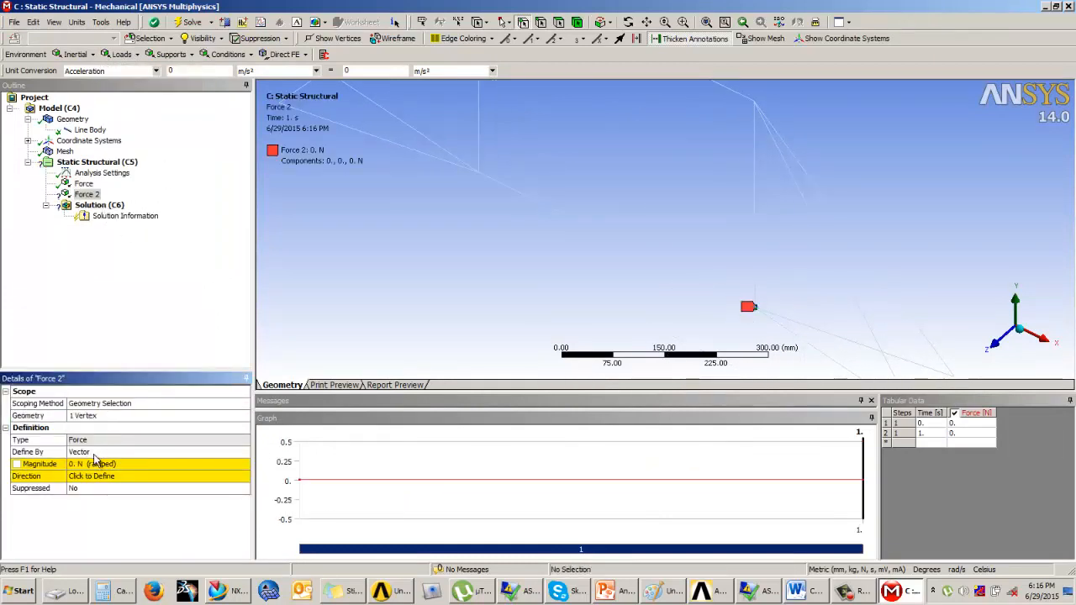
Set the second force's magnitude to 2000 N
click(117, 464)
text(2000)
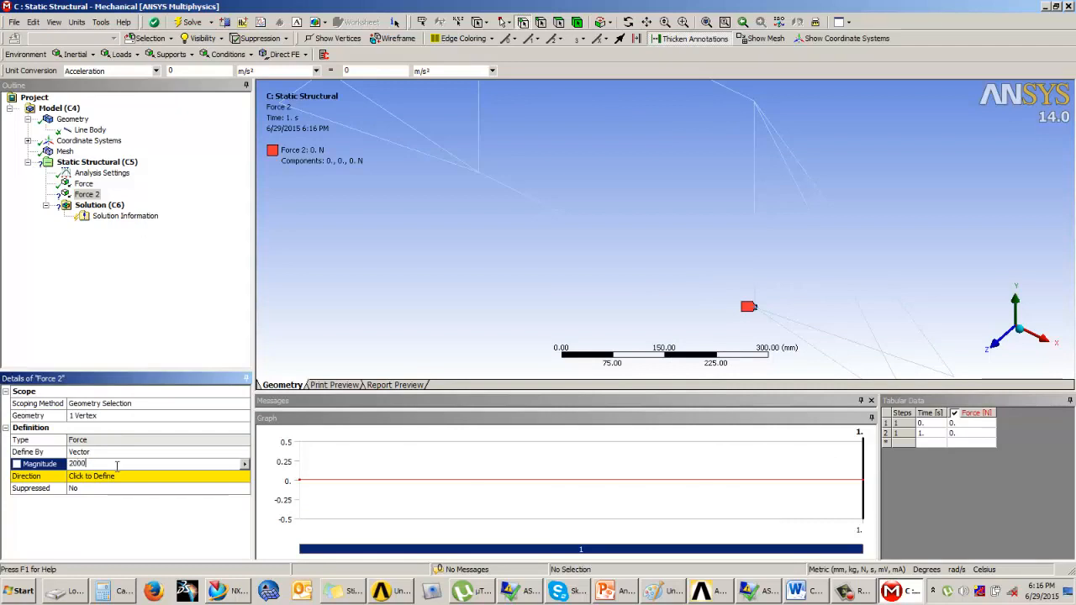
key(Return)
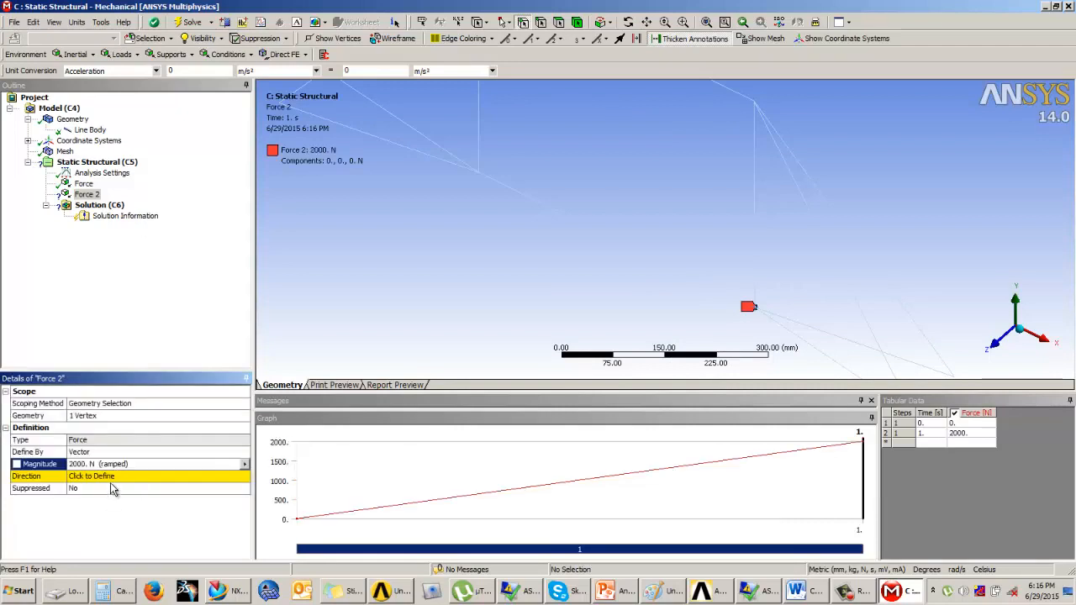
Define the second force's direction downward along a vertical edge of the frame
click(114, 476)
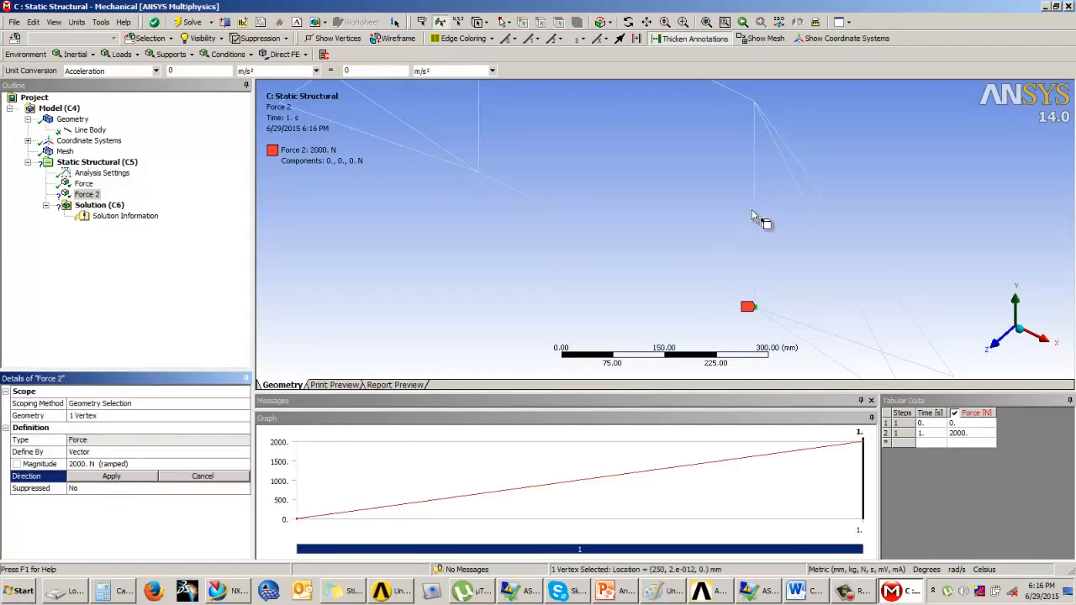
click(753, 210)
click(111, 476)
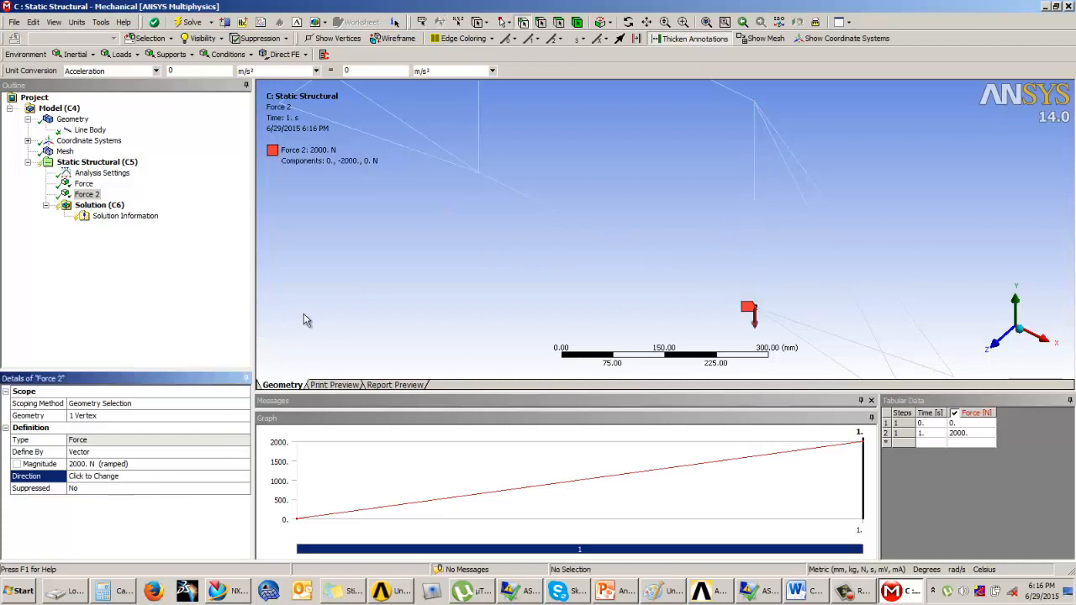
Add a fixed support on the four end vertices of the frame's front and rear tube pairs
ctrl+middle_drag(569, 268, 572, 298)
scroll(570, 267, down, 4)
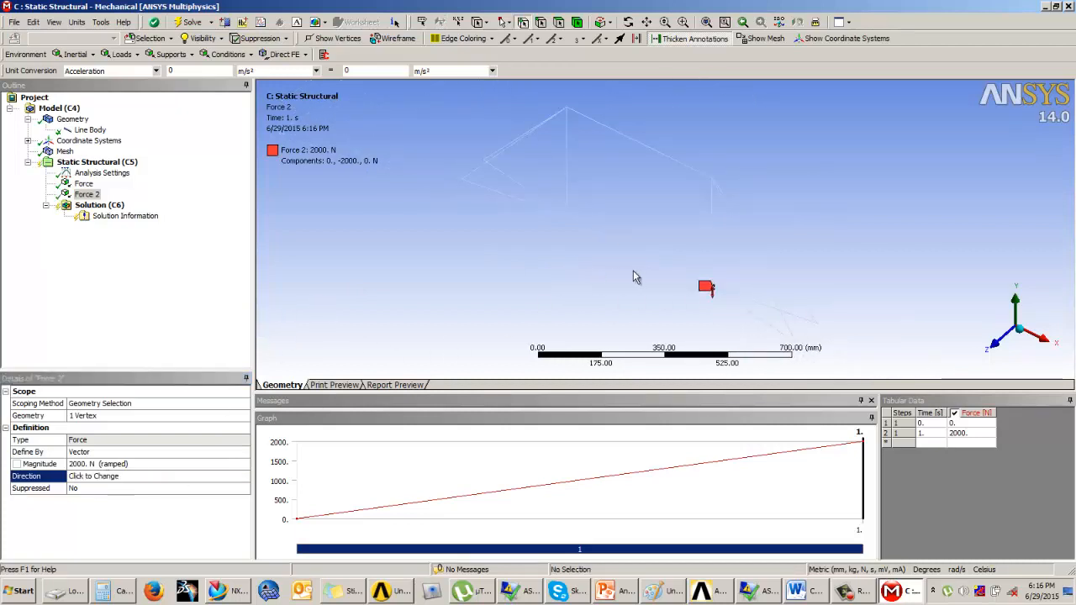
ctrl+middle_drag(636, 270, 642, 259)
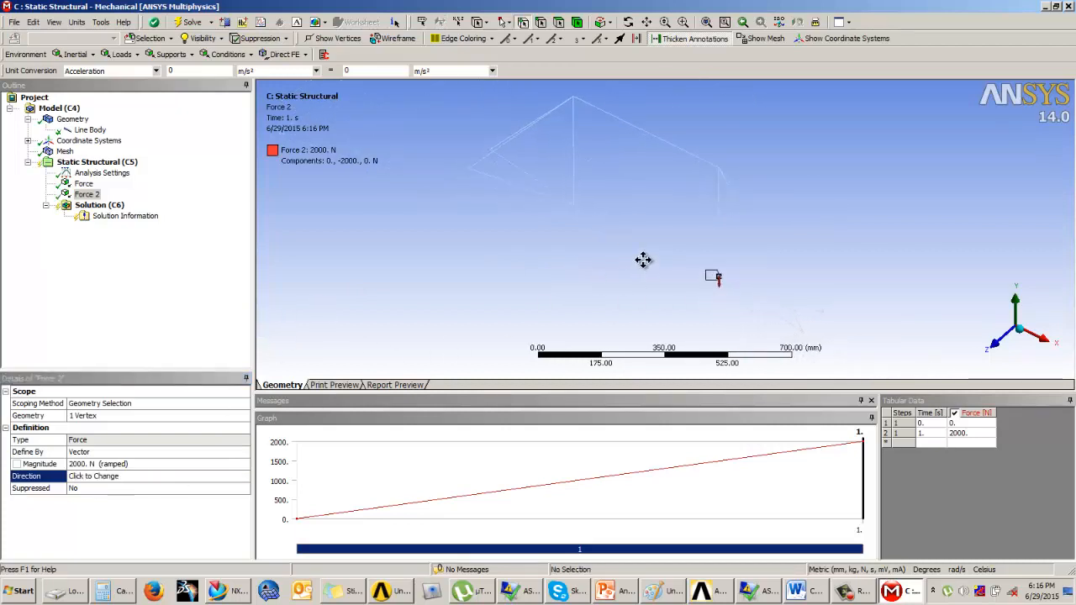
click(170, 54)
click(176, 71)
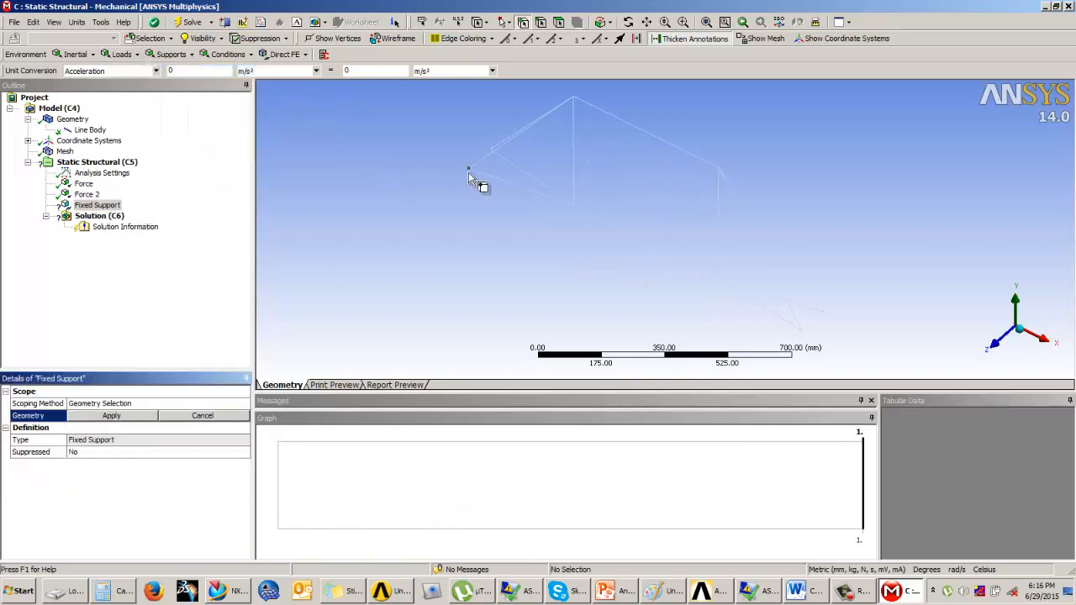
click(468, 169)
ctrl+click(490, 150)
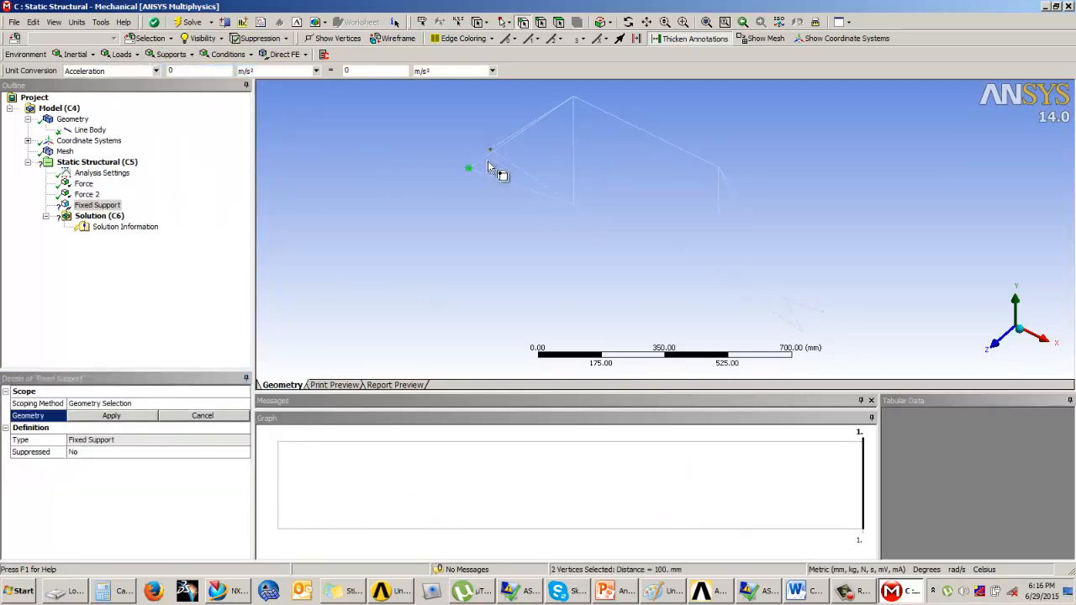
ctrl+click(803, 333)
ctrl+click(823, 313)
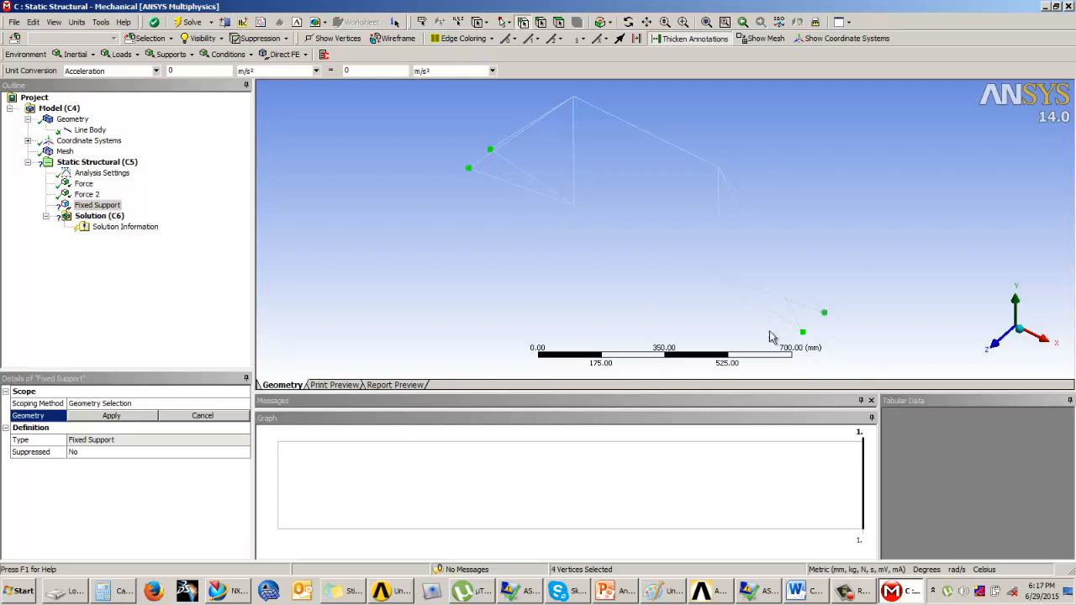
click(112, 415)
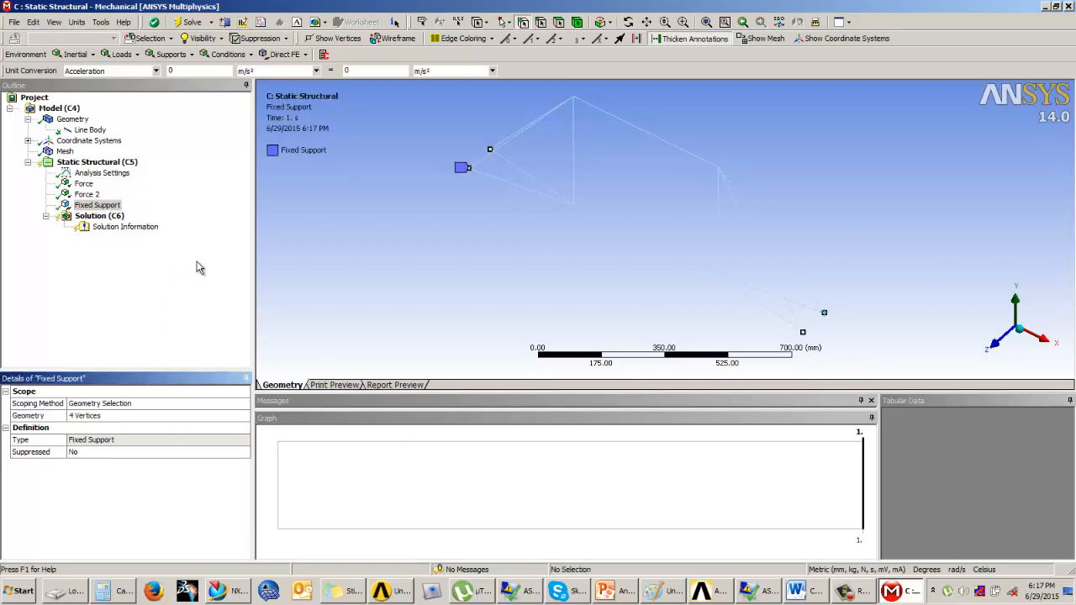
Insert a Total Deformation result under the solution
click(102, 217)
click(72, 53)
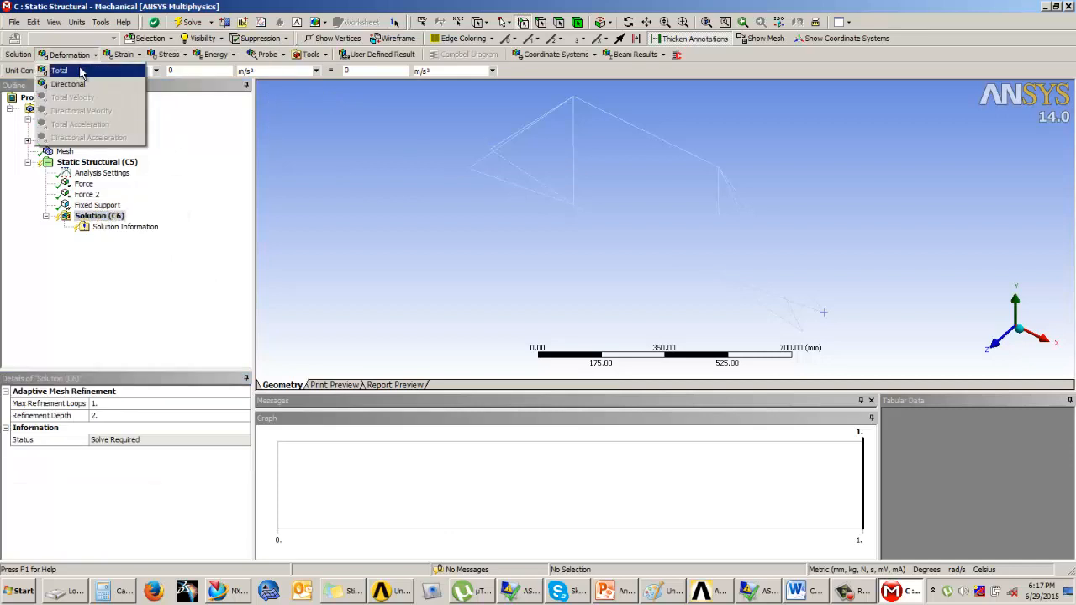
click(74, 70)
click(124, 55)
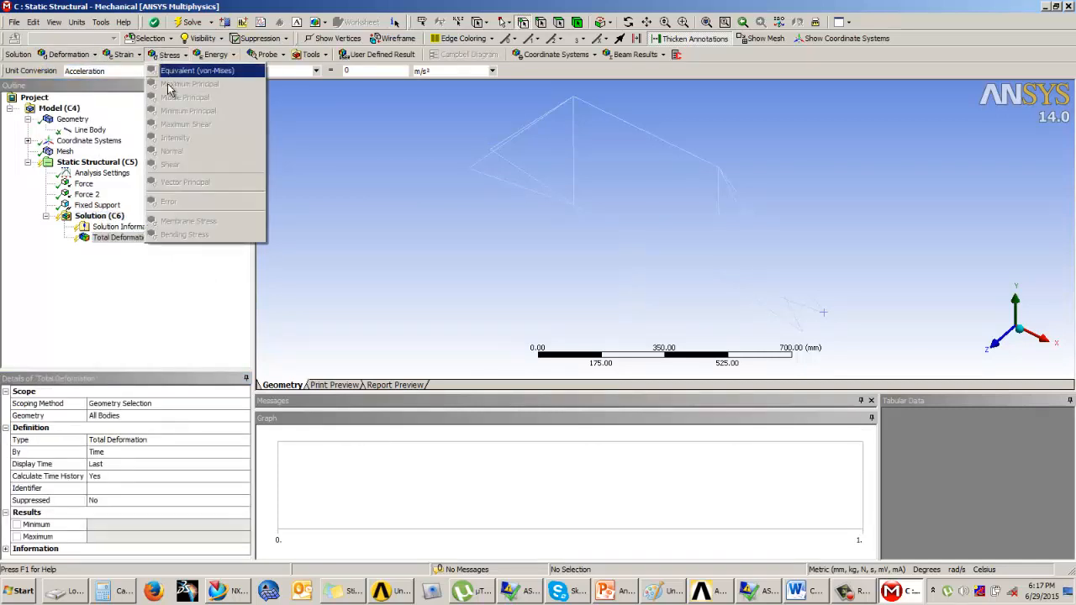
click(123, 54)
click(124, 54)
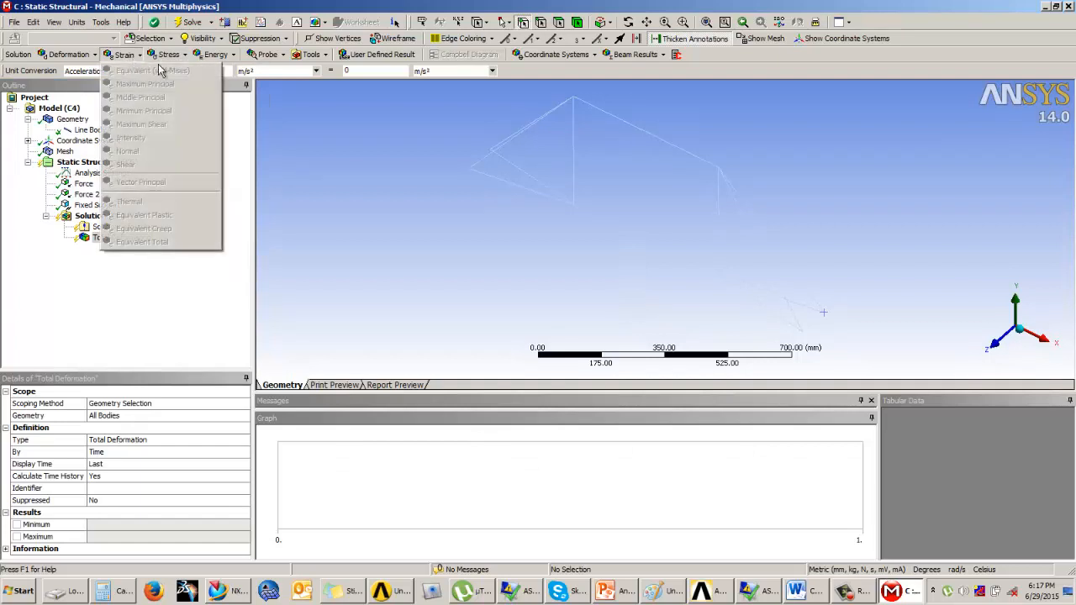
click(141, 355)
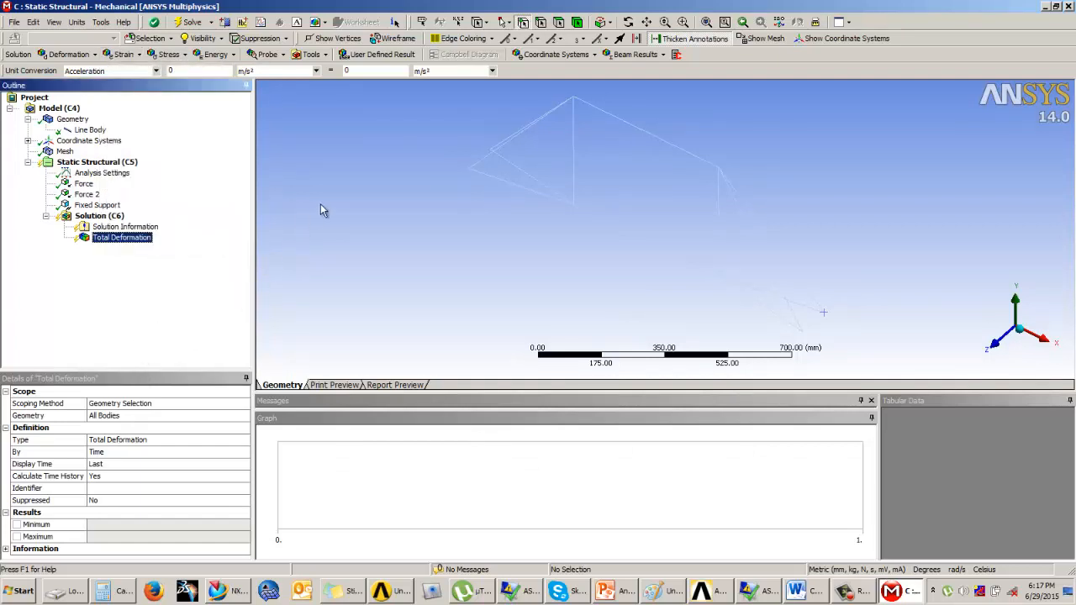
Insert a Beam Tool under the solution for direct and combined stresses
click(321, 56)
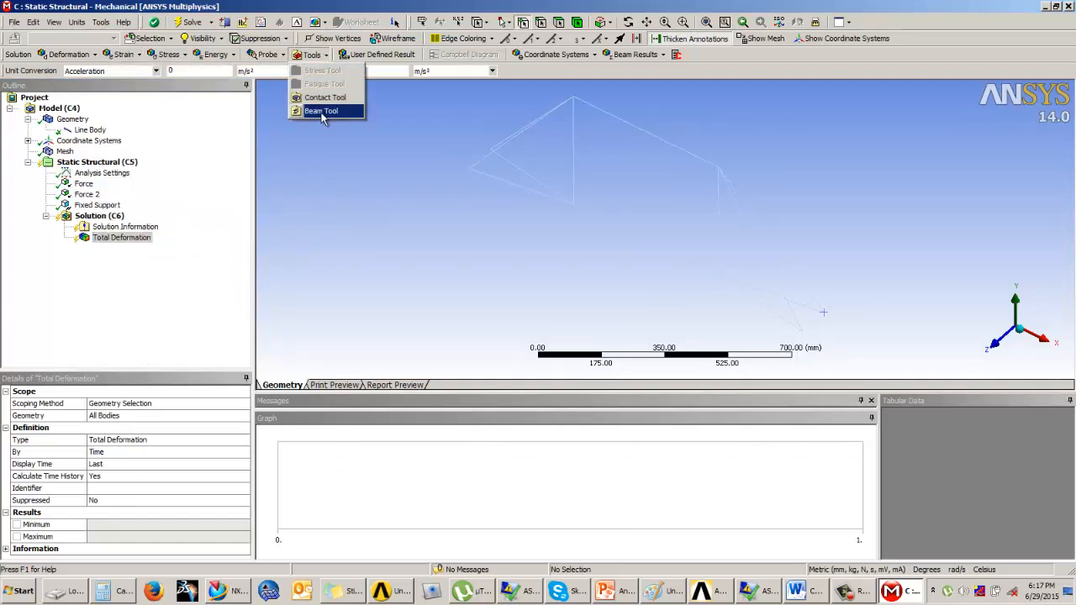
click(320, 111)
click(65, 250)
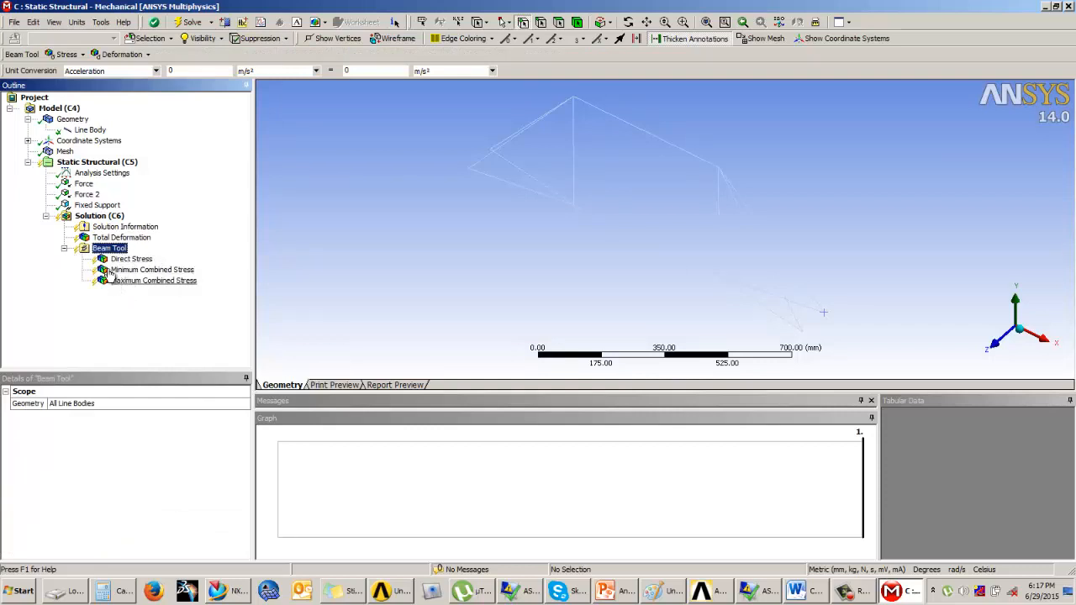
Solve the static structural analysis
right_click(105, 216)
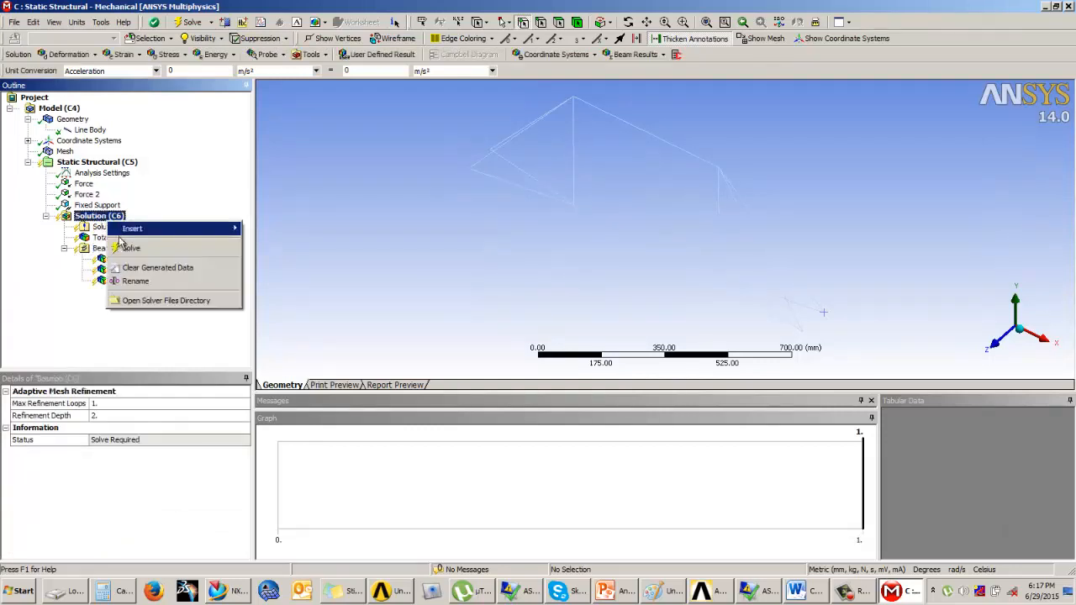
key(Escape)
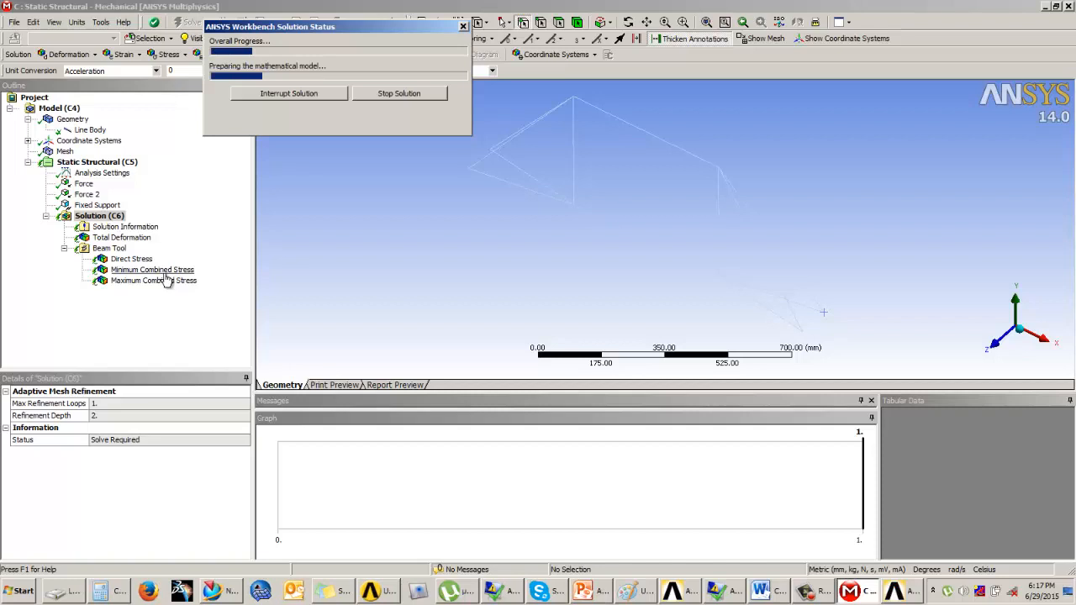
Review the total deformation result, playing and stopping its animation
click(115, 240)
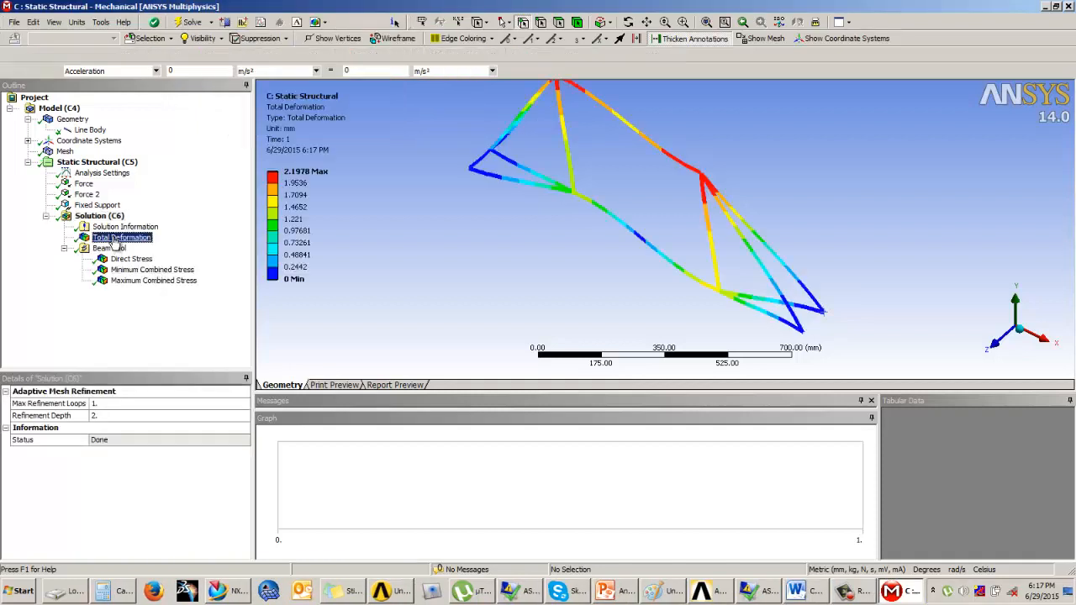
drag(599, 238, 646, 207)
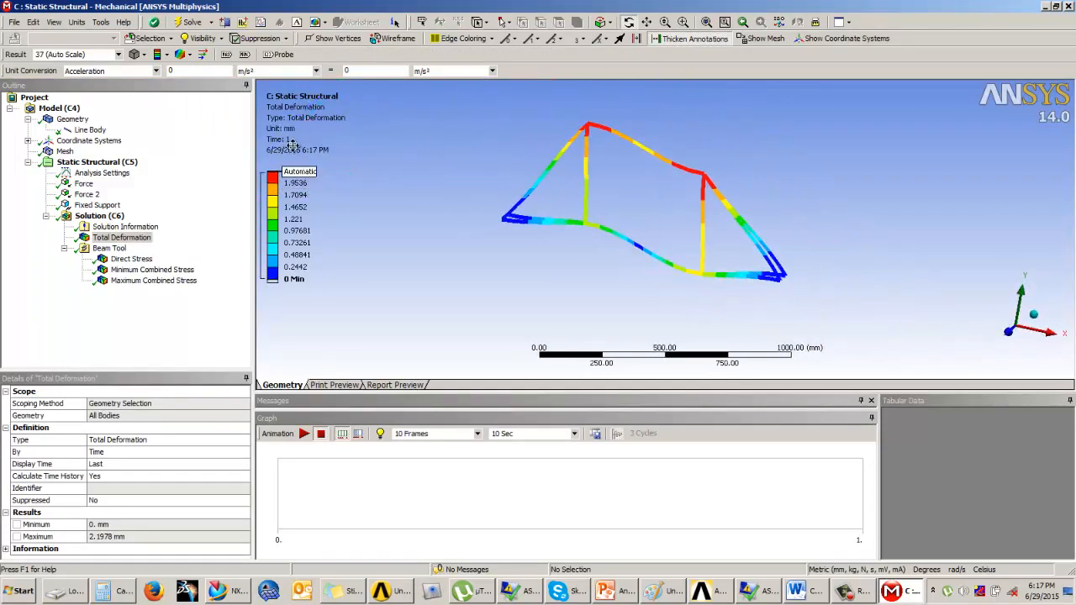
click(304, 434)
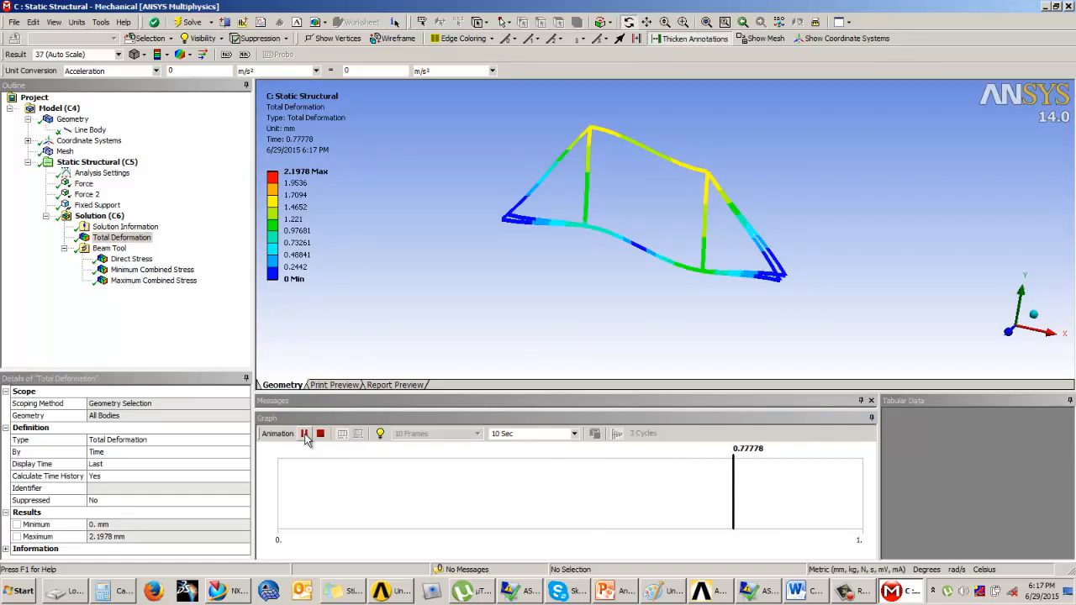
click(321, 434)
Display the beam tool's direct stress result, animate it, and show its maximum and minimum labels
click(145, 260)
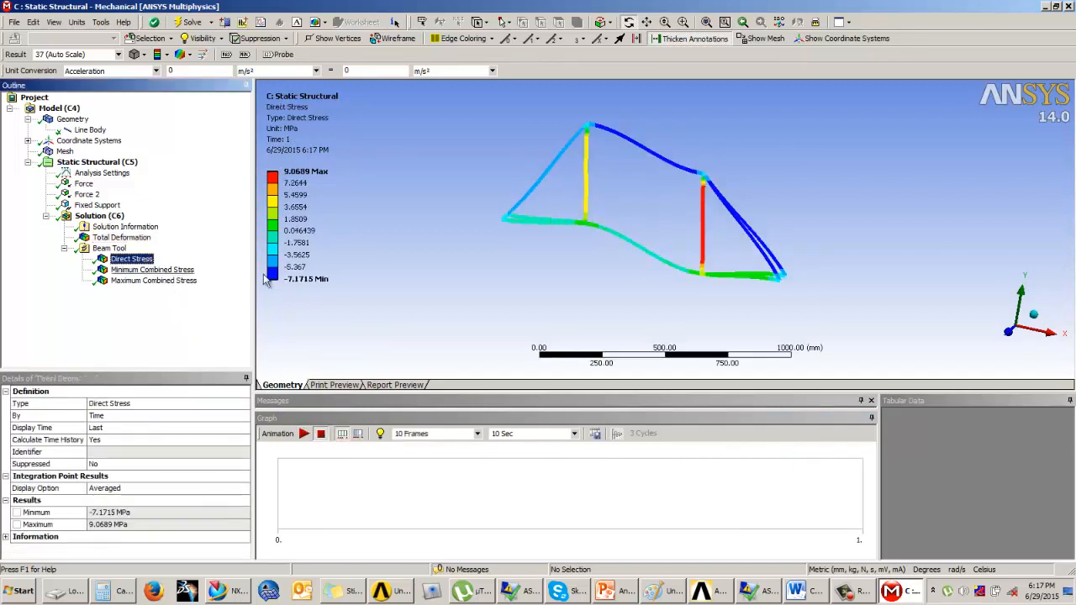
drag(560, 243, 538, 263)
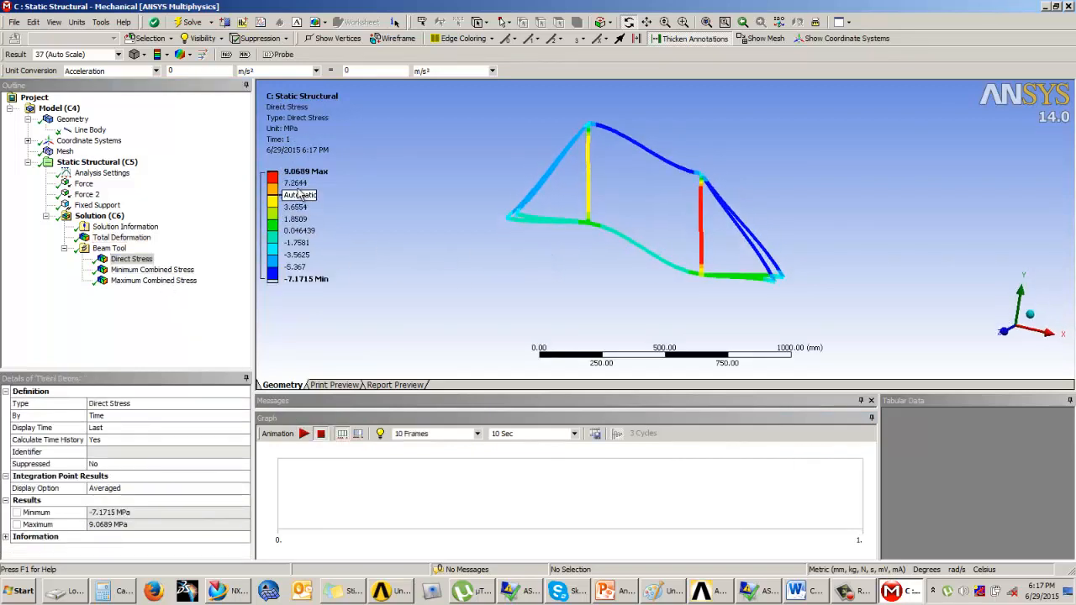
click(304, 433)
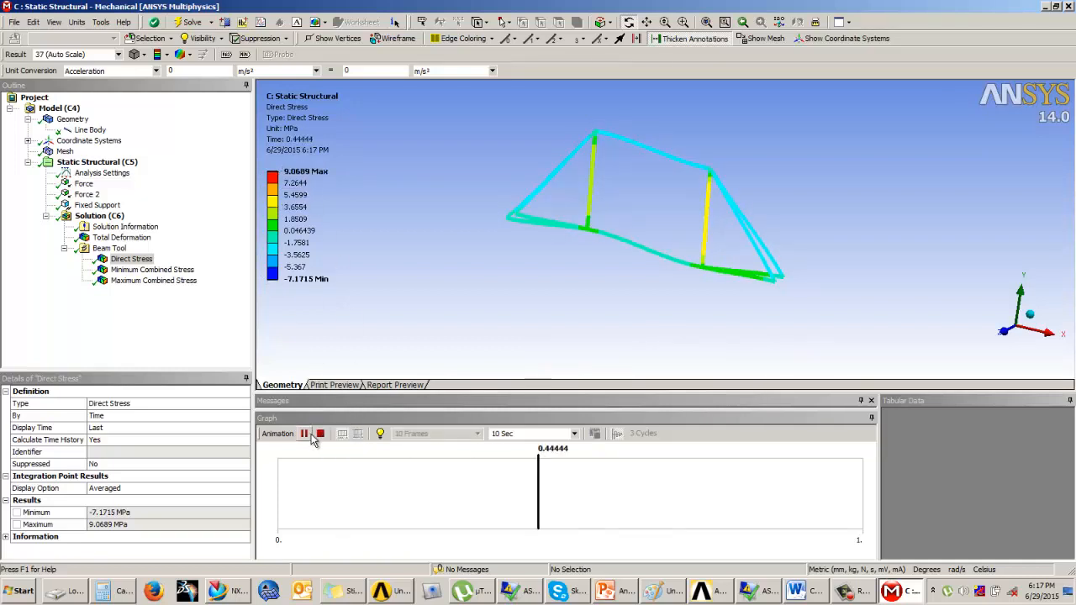
click(321, 433)
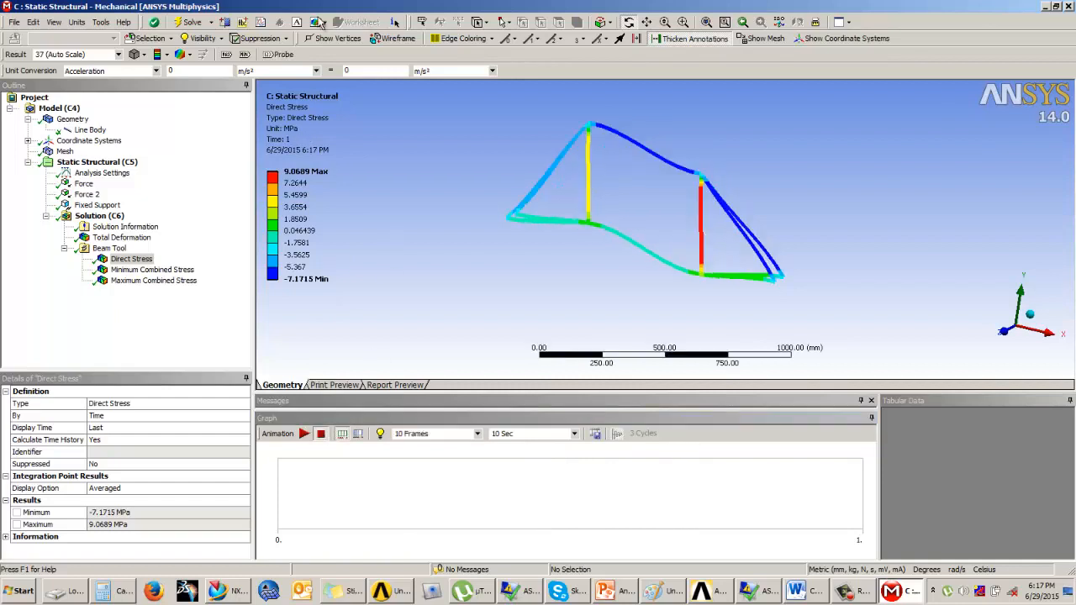
click(243, 54)
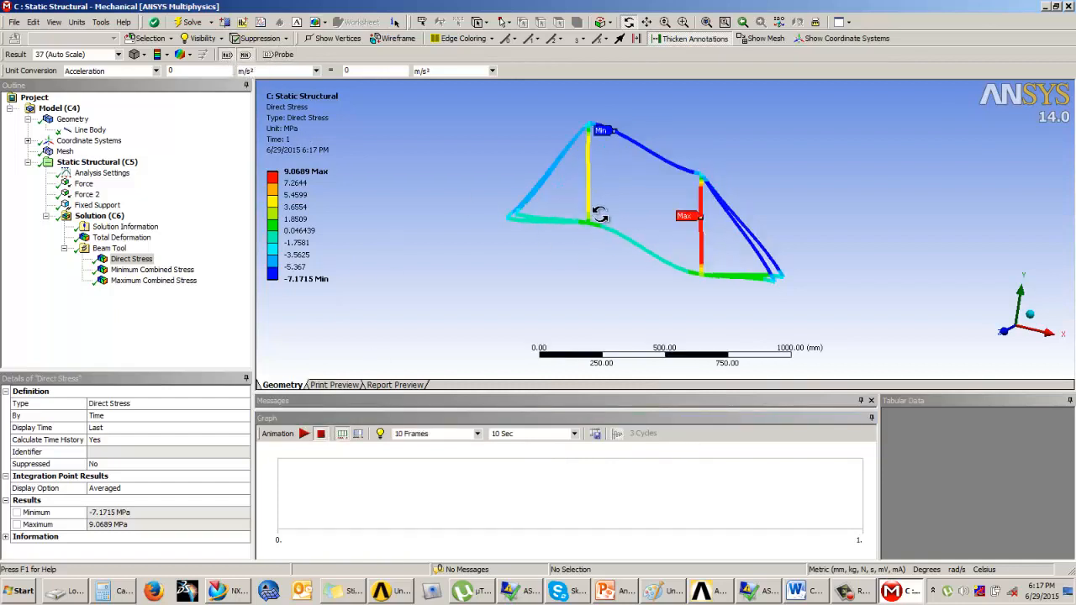
drag(589, 225, 600, 231)
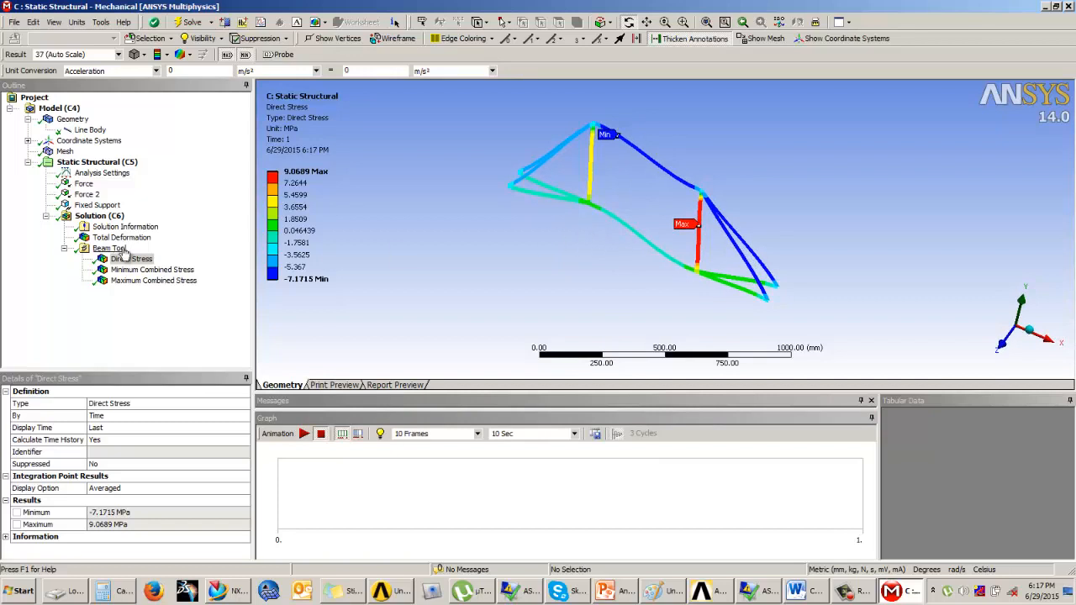
Insert a Bending Moment beam result under the solution and evaluate it
click(99, 216)
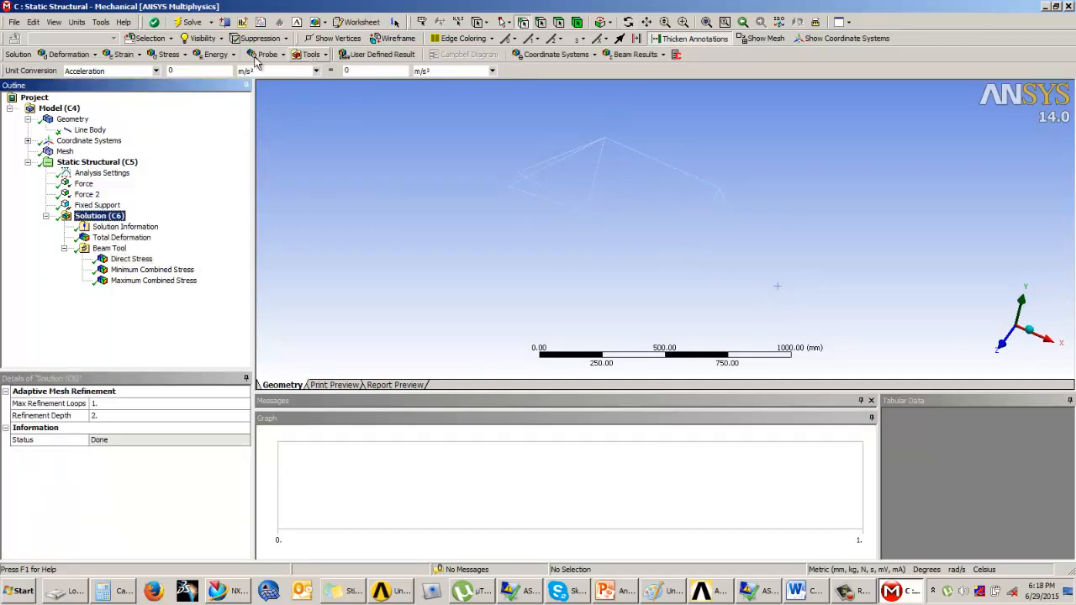
click(169, 56)
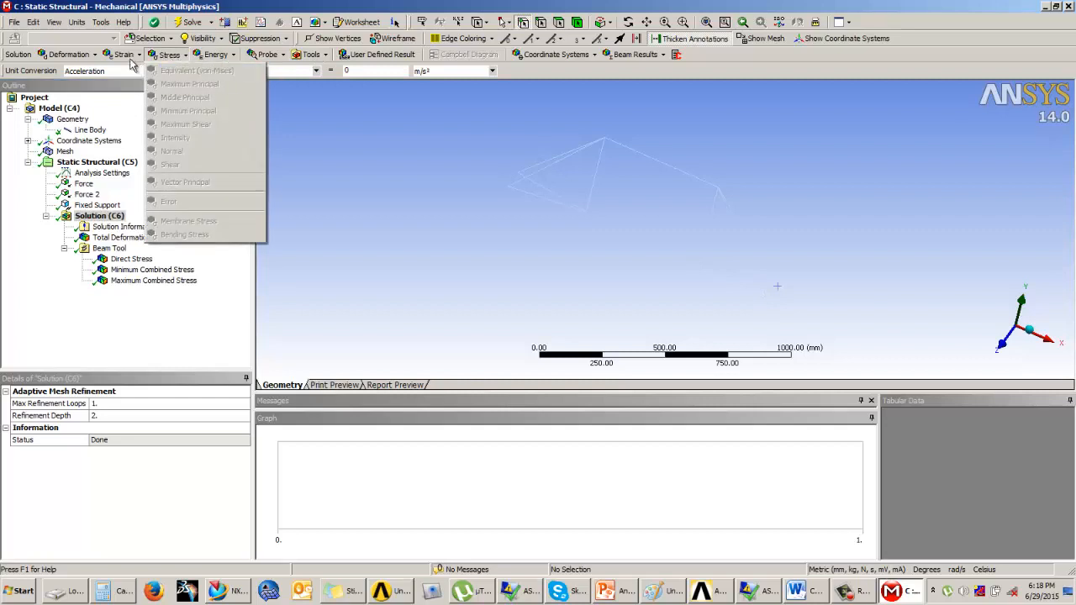
click(314, 56)
click(314, 56)
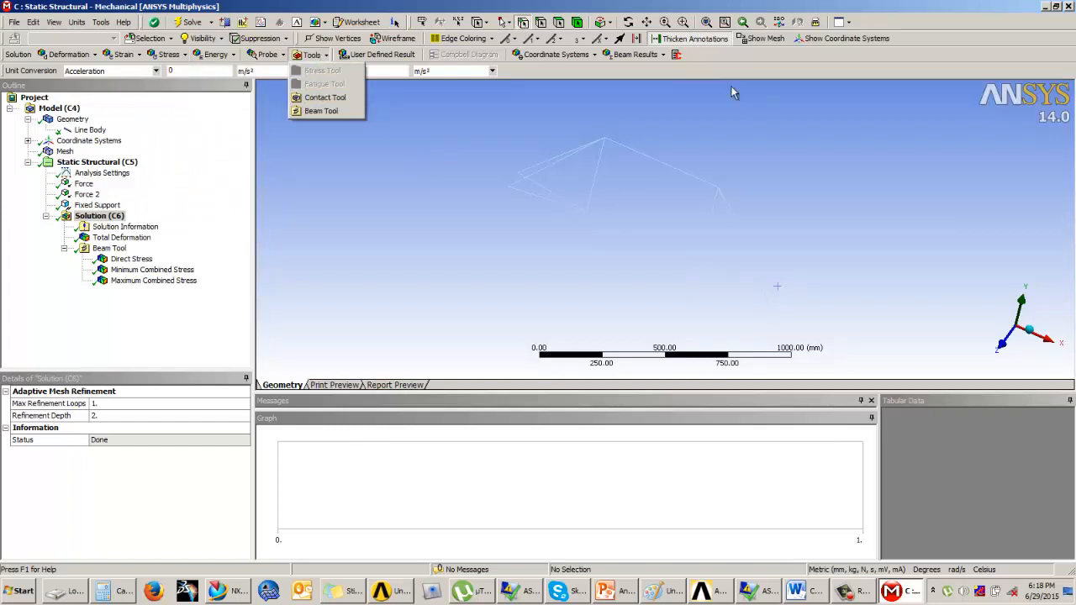
click(646, 55)
click(646, 56)
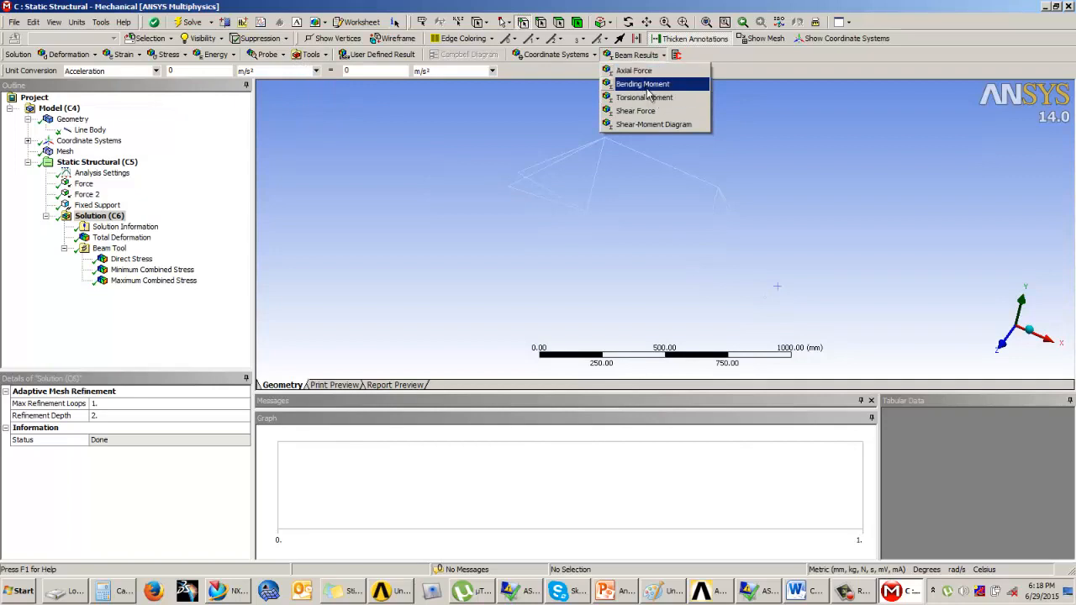
click(643, 84)
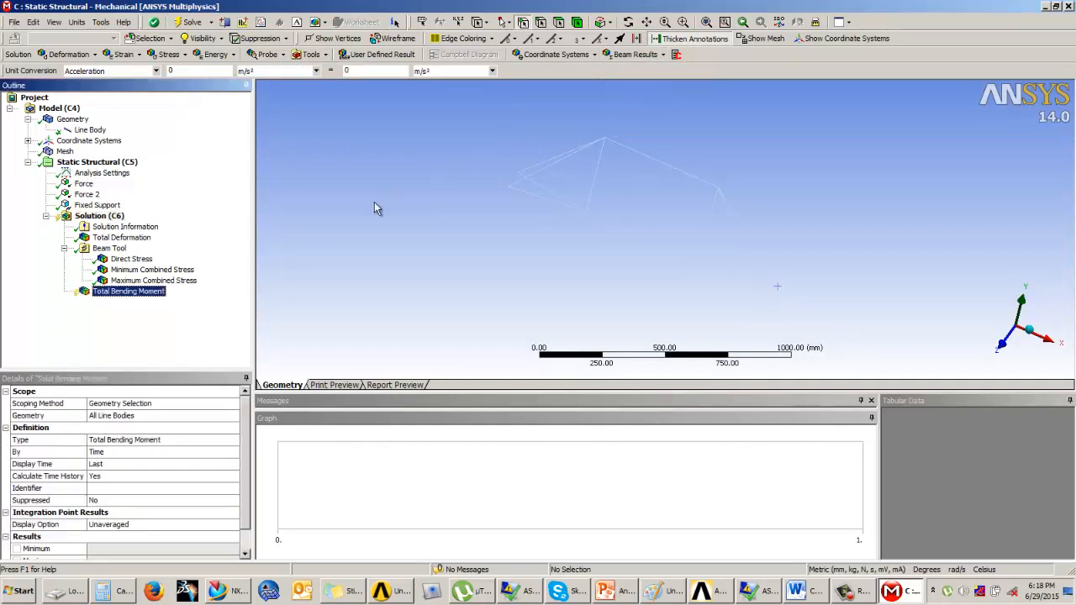
right_click(150, 294)
click(173, 314)
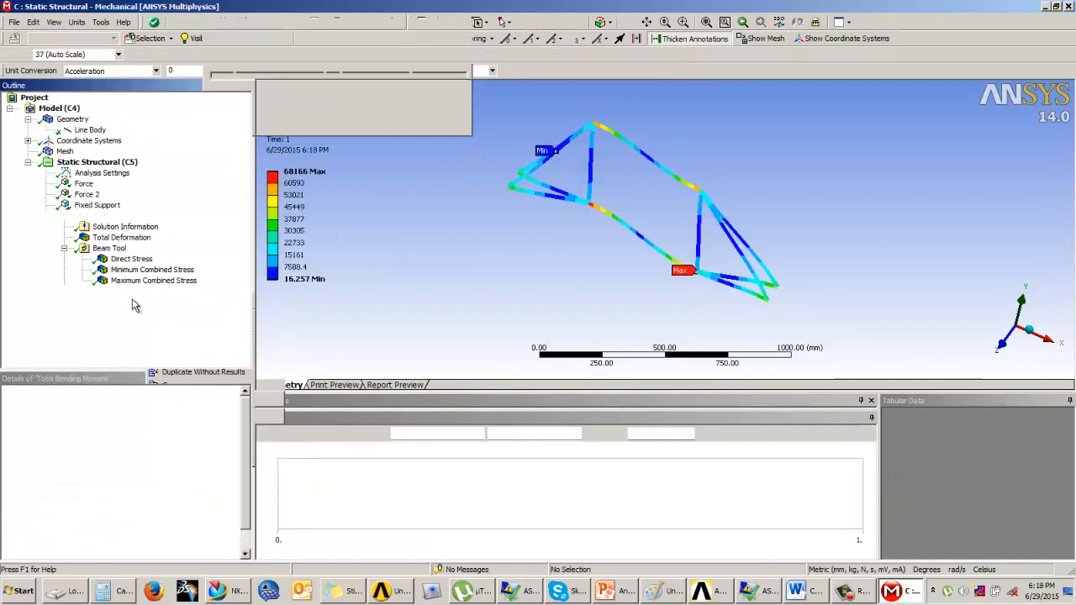
drag(564, 215, 575, 195)
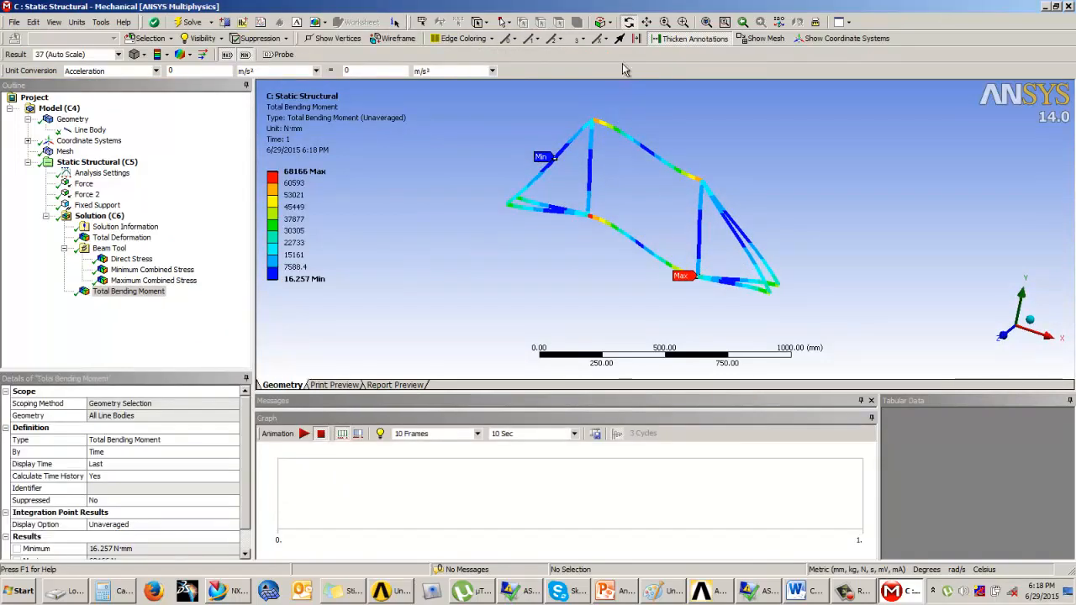
Insert a Shear Force beam result under the solution and evaluate it
click(110, 248)
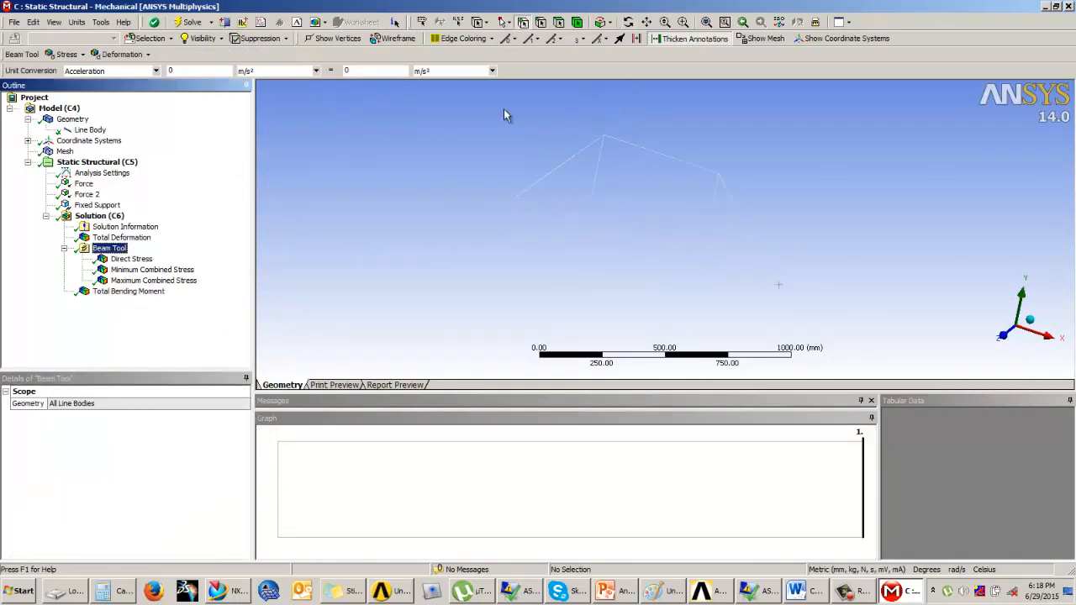
click(99, 216)
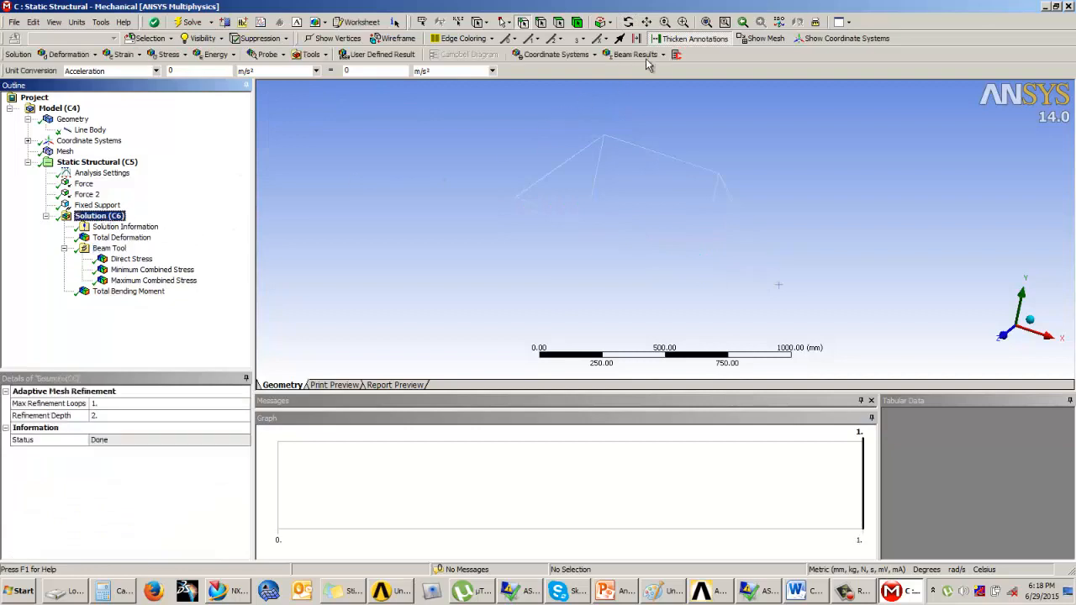
click(640, 54)
click(640, 112)
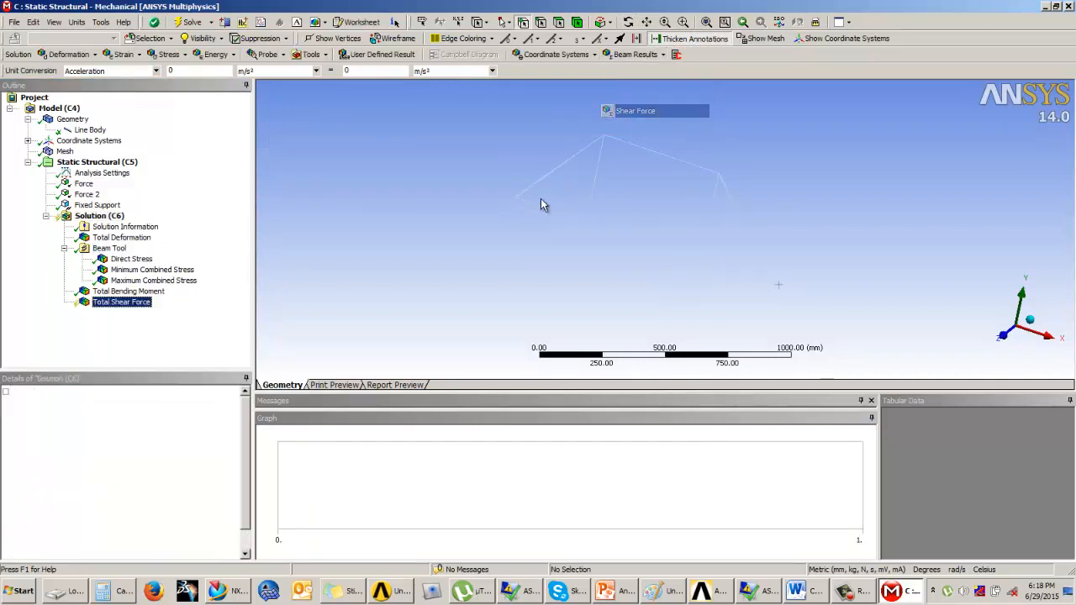
right_click(117, 308)
click(141, 330)
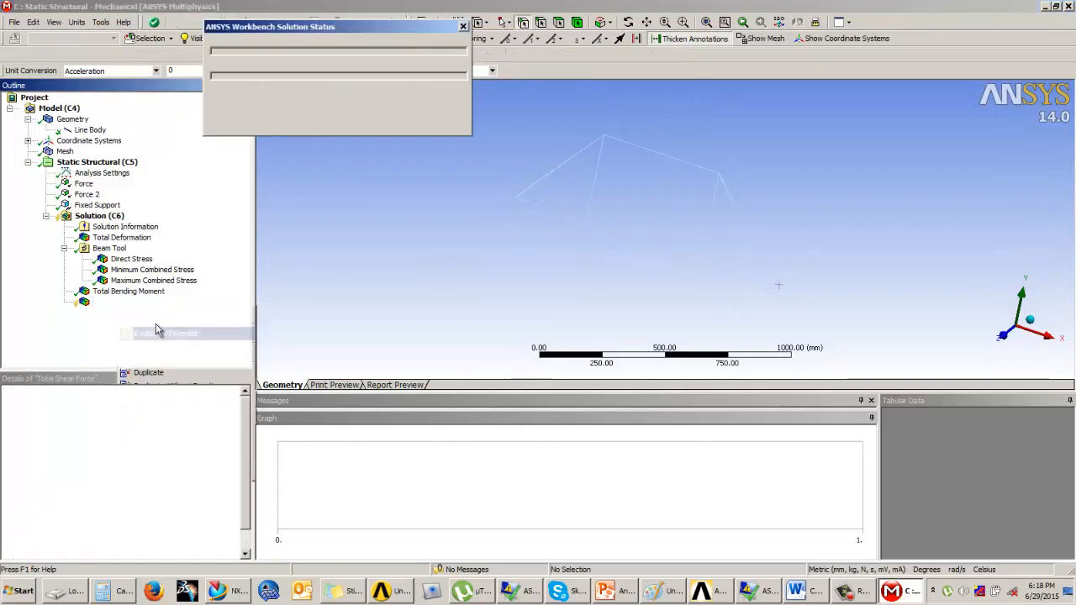
middle_drag(611, 227, 622, 216)
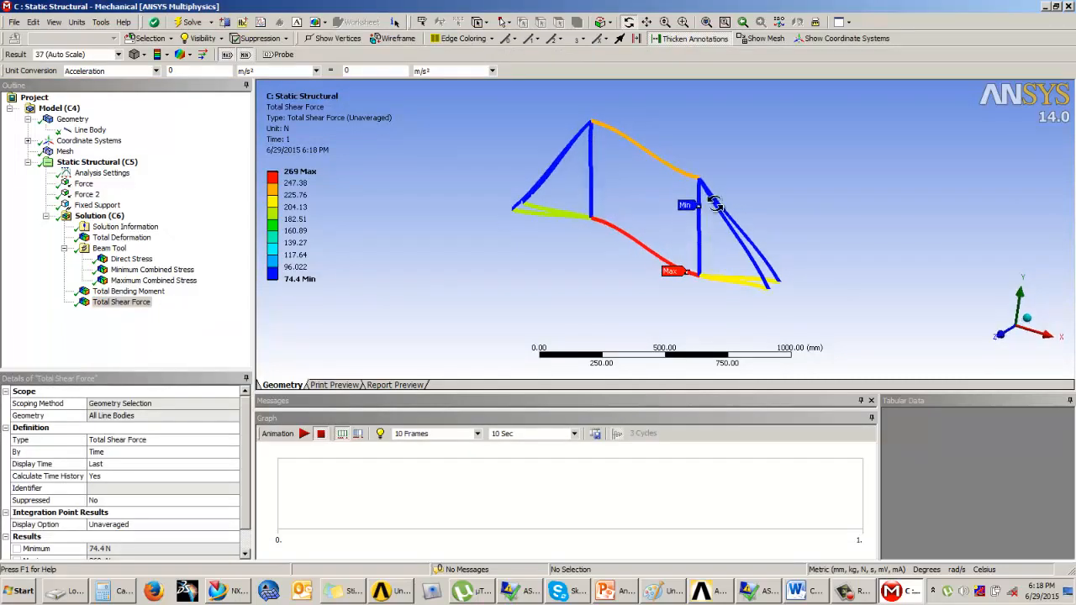
mouse_move(713, 204)
middle_down()
mouse_move(687, 211)
mouse_move(726, 195)
middle_up()
scroll(692, 210, up, 2)
scroll(691, 210, down, 1)
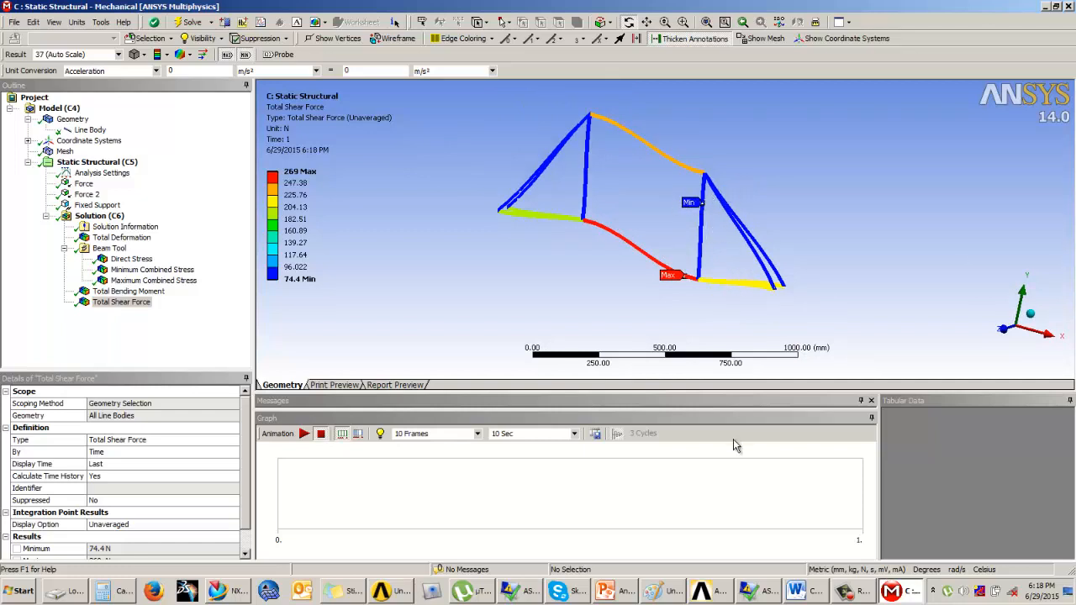
click(847, 591)
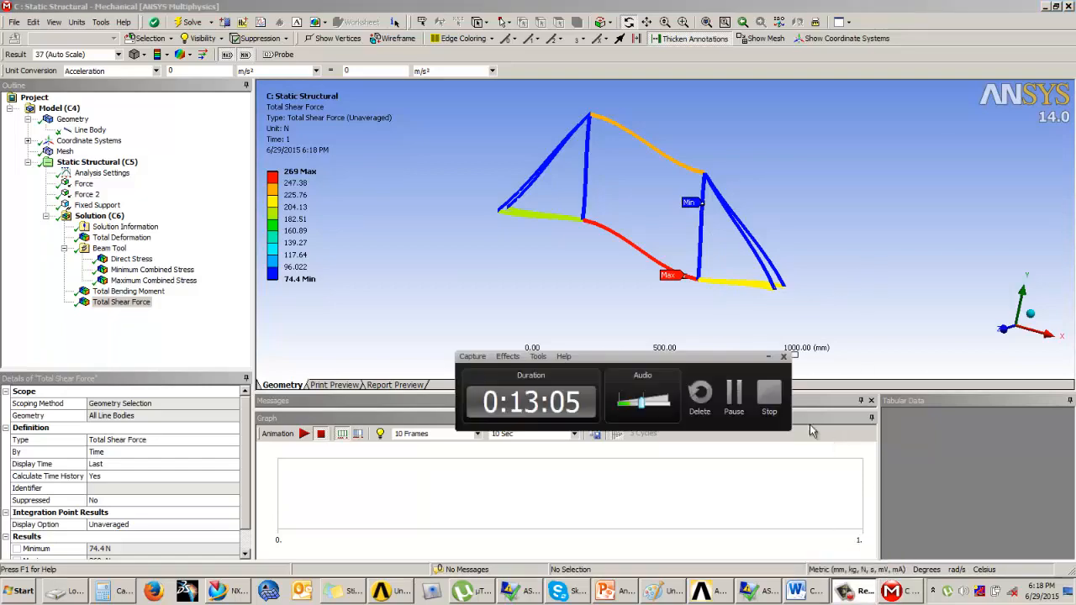